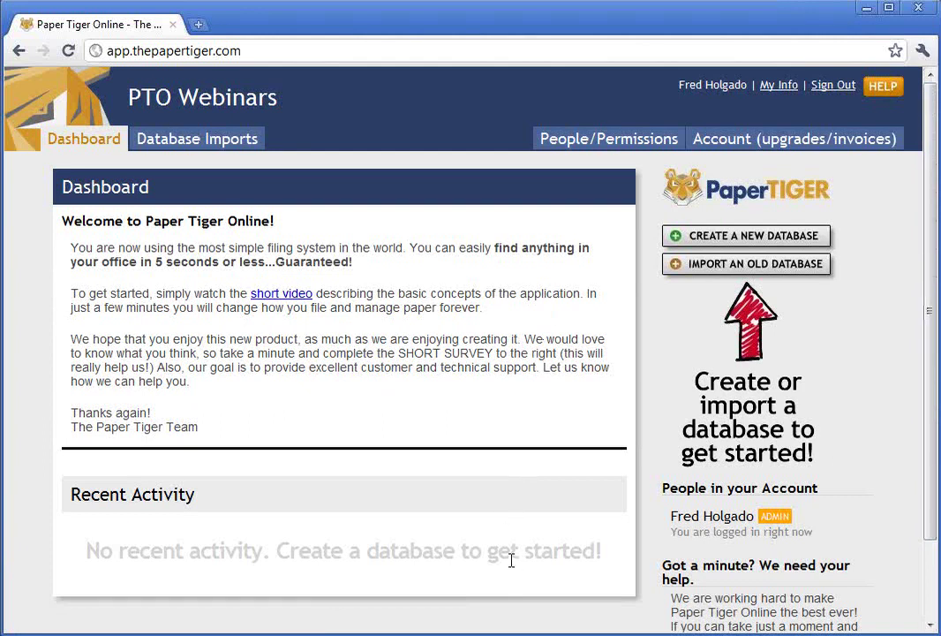
pyautogui.moveTo(534, 551); pyautogui.dragTo(236, 552)
pyautogui.click(288, 550)
pyautogui.moveTo(672, 514); pyautogui.dragTo(746, 516)
pyautogui.click(768, 516)
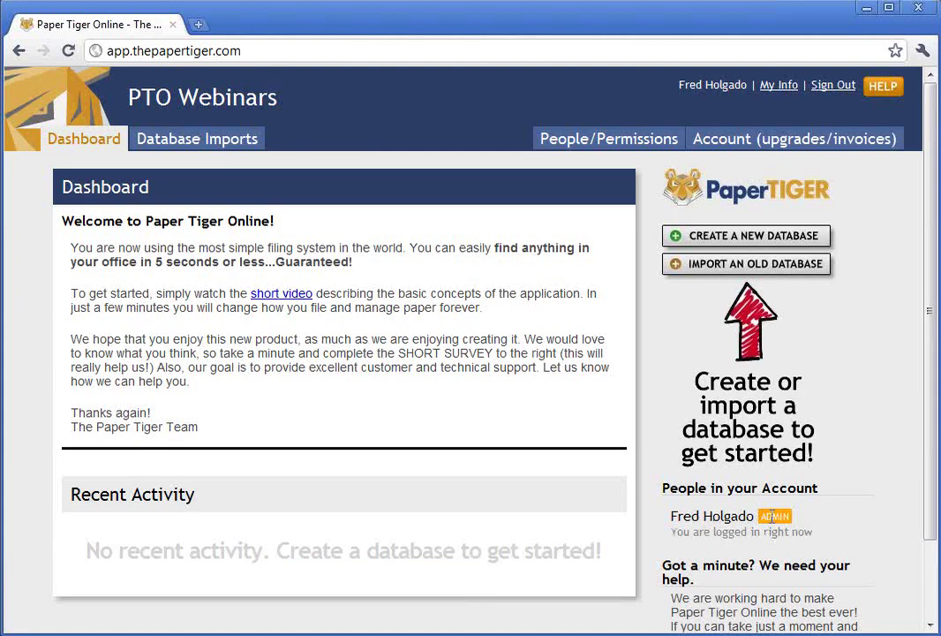
# - Open the database import page and look at the appointment request form, closing it without submitting
pyautogui.click(216, 150)
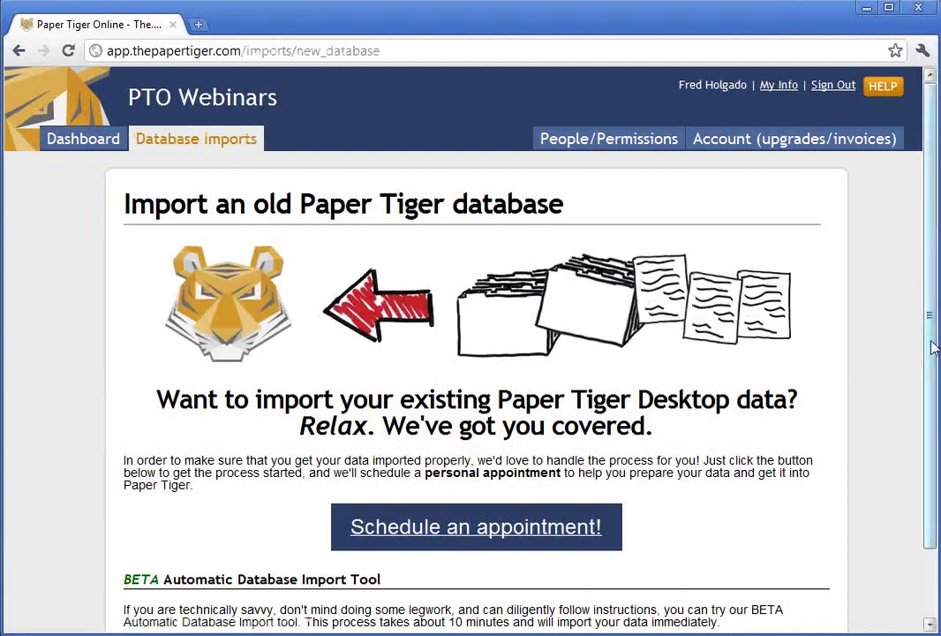
pyautogui.moveTo(930, 349); pyautogui.dragTo(934, 435)
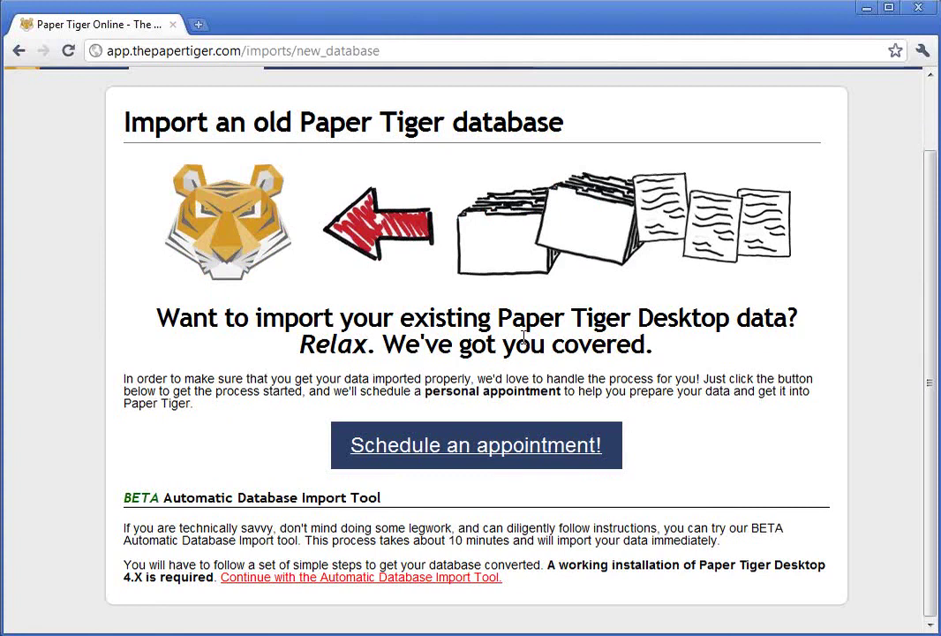
pyautogui.click(509, 448)
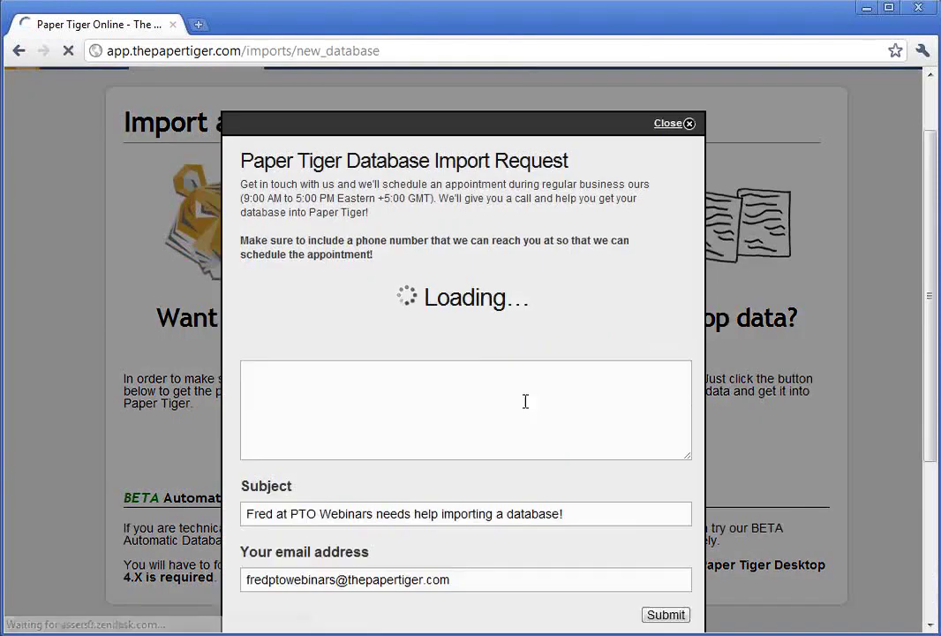
pyautogui.click(668, 123)
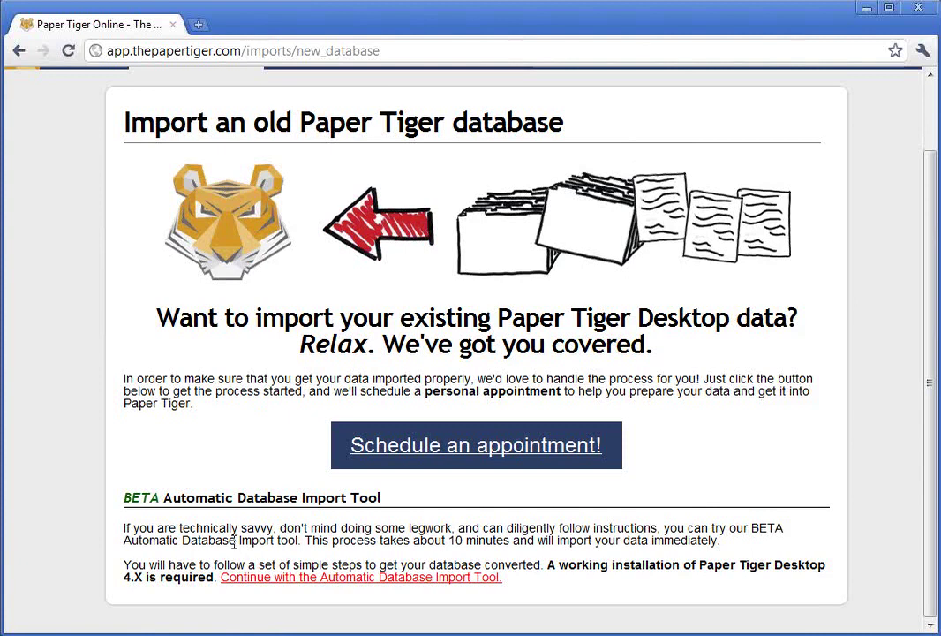
# - Continue with the Automatic Database Import Tool and choose v3dL.Sample.bak from the Downloads folder as the backup file
pyautogui.click(265, 587)
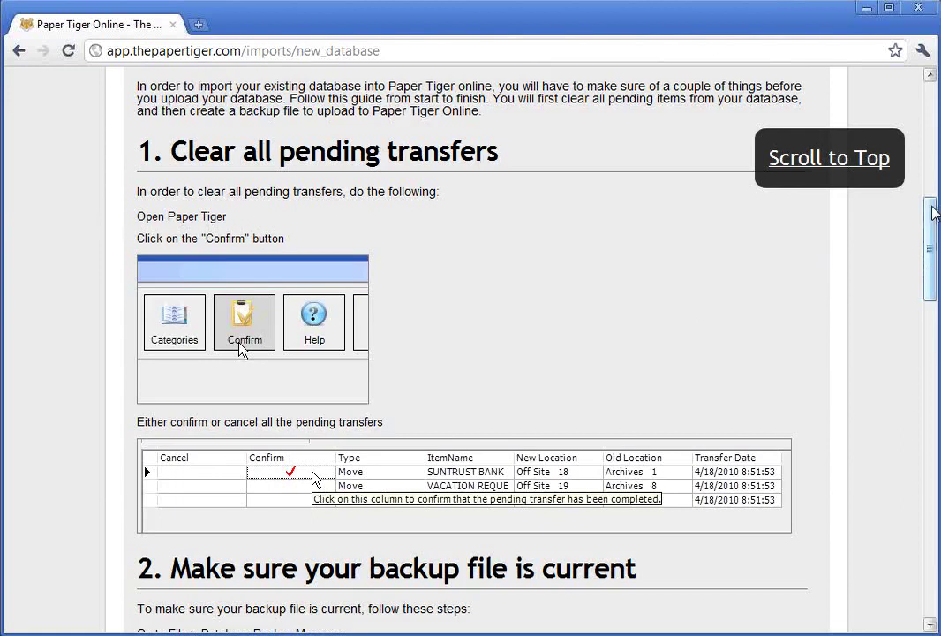
pyautogui.moveTo(933, 212); pyautogui.dragTo(907, 566)
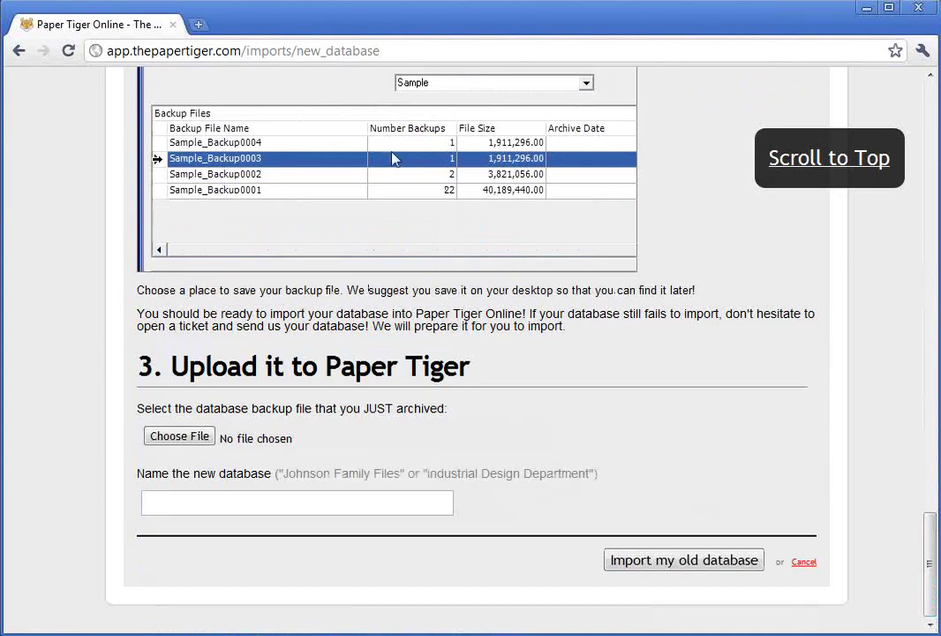
pyautogui.click(203, 438)
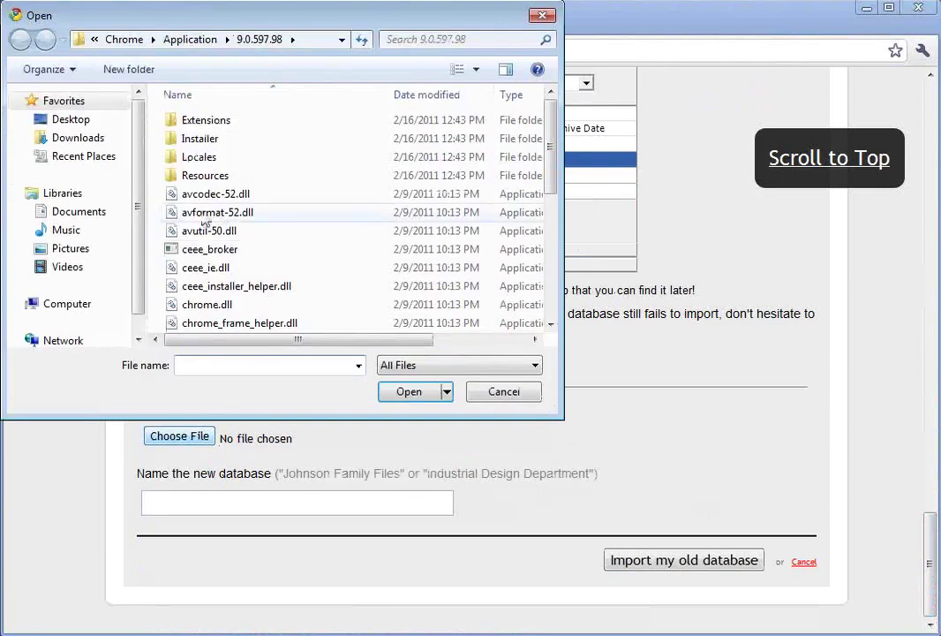
pyautogui.click(79, 121)
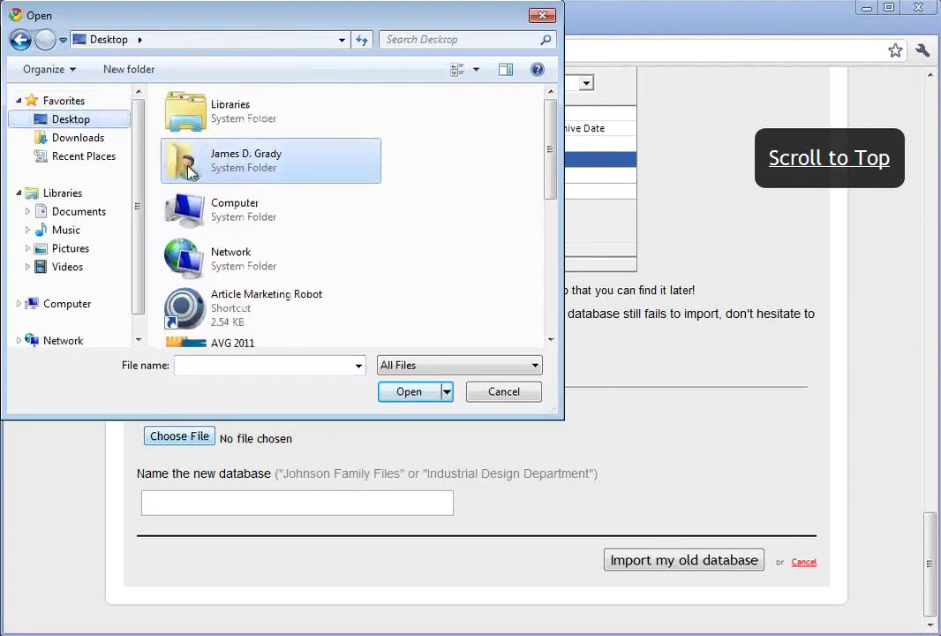
pyautogui.moveTo(548, 187); pyautogui.dragTo(547, 130)
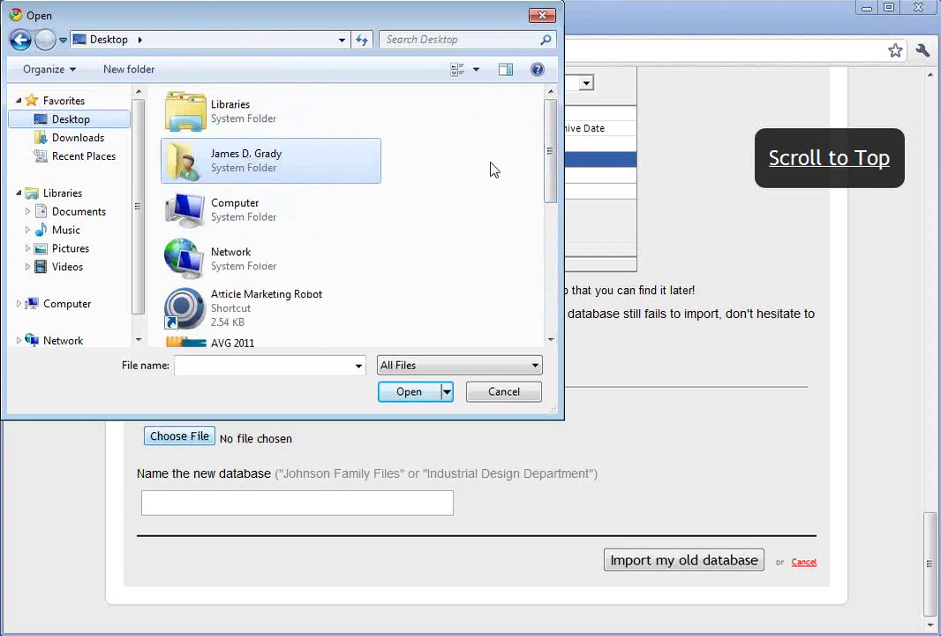
pyautogui.moveTo(555, 174); pyautogui.dragTo(539, 315)
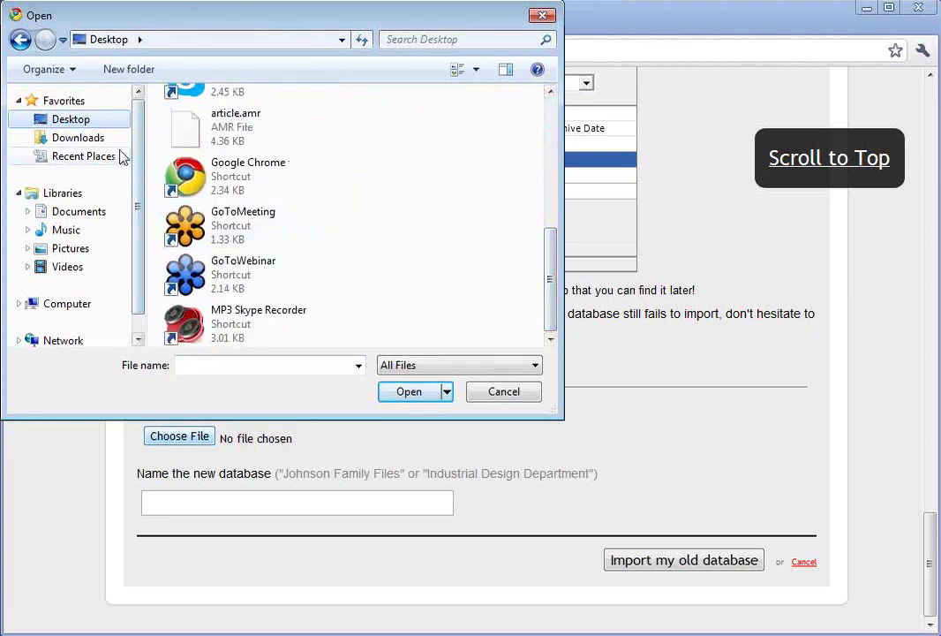
pyautogui.click(98, 138)
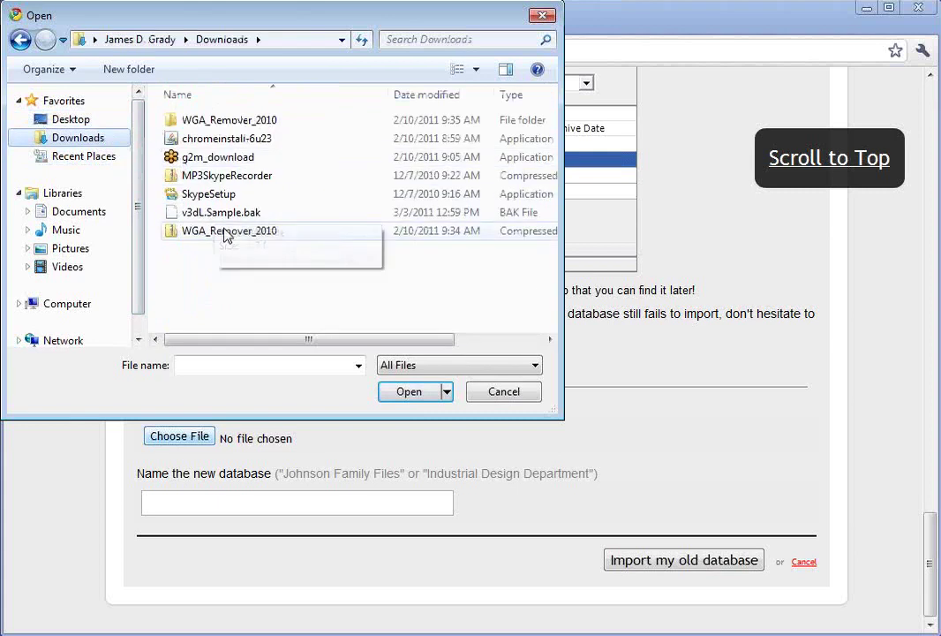
pyautogui.click(226, 214)
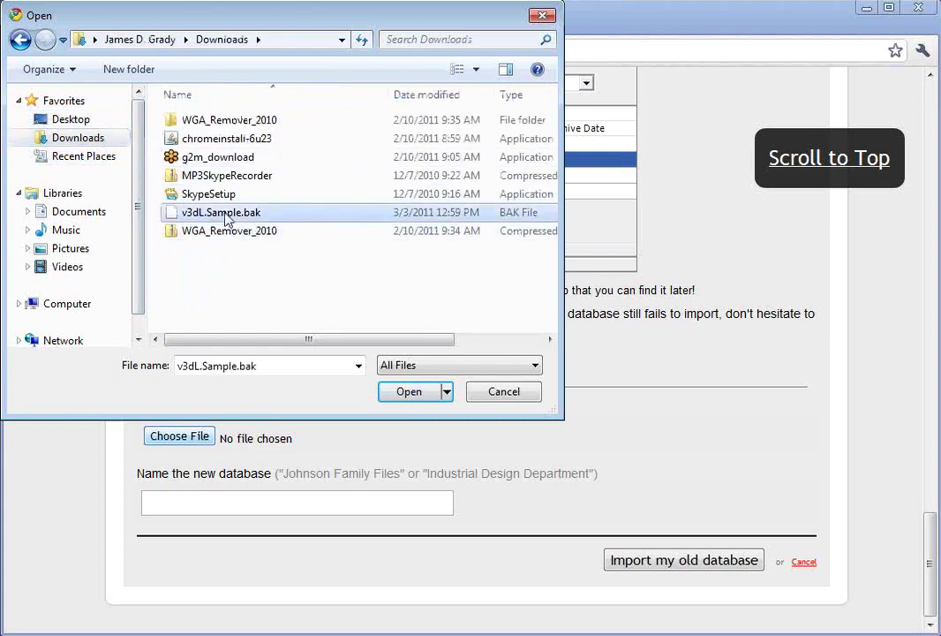
pyautogui.click(410, 391)
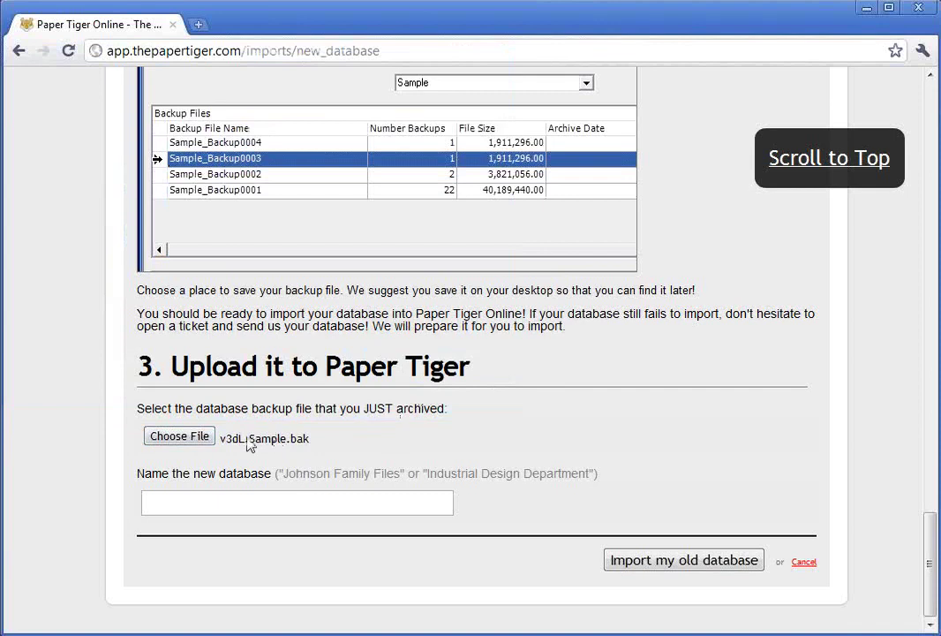
# - Name the new database "Business Files" and start importing the old database
pyautogui.click(263, 502)
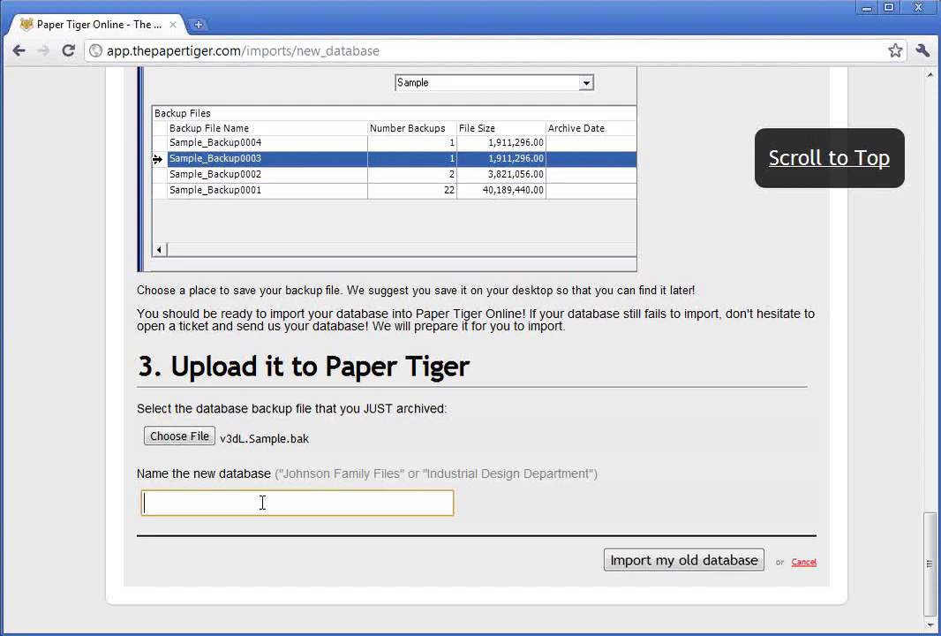
pyautogui.write('Business Files')
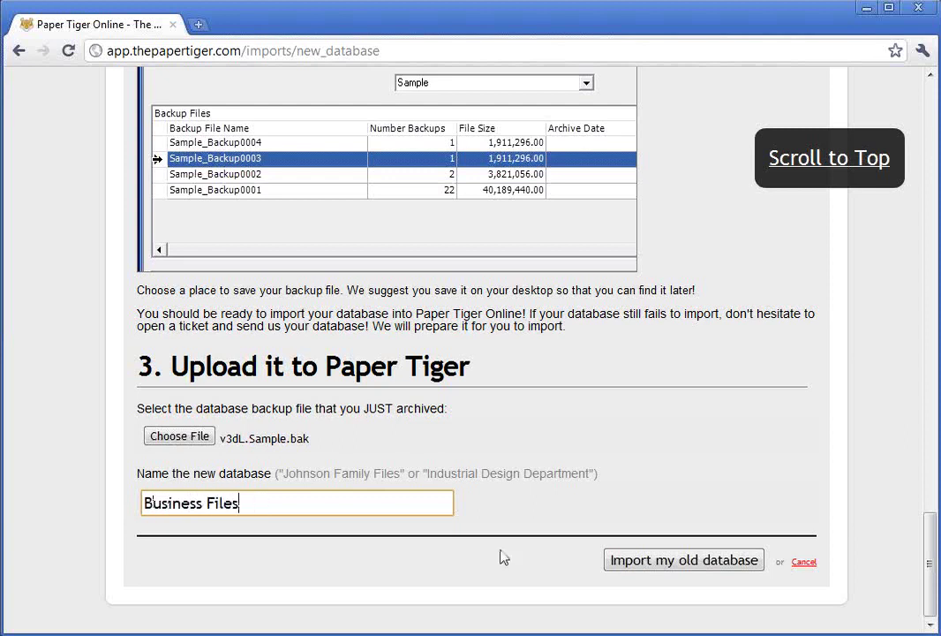
pyautogui.click(642, 565)
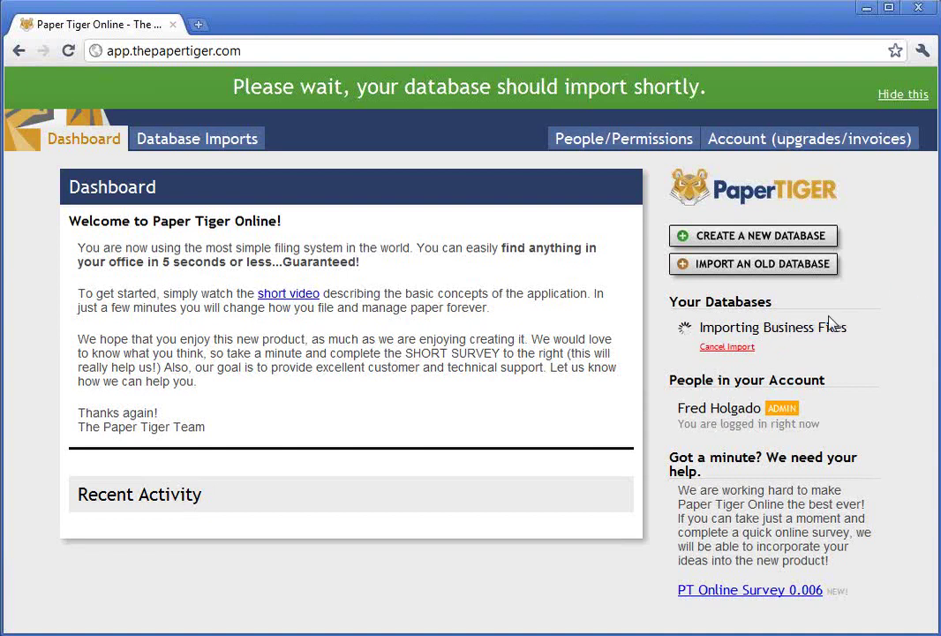
pyautogui.doubleClick(827, 325)
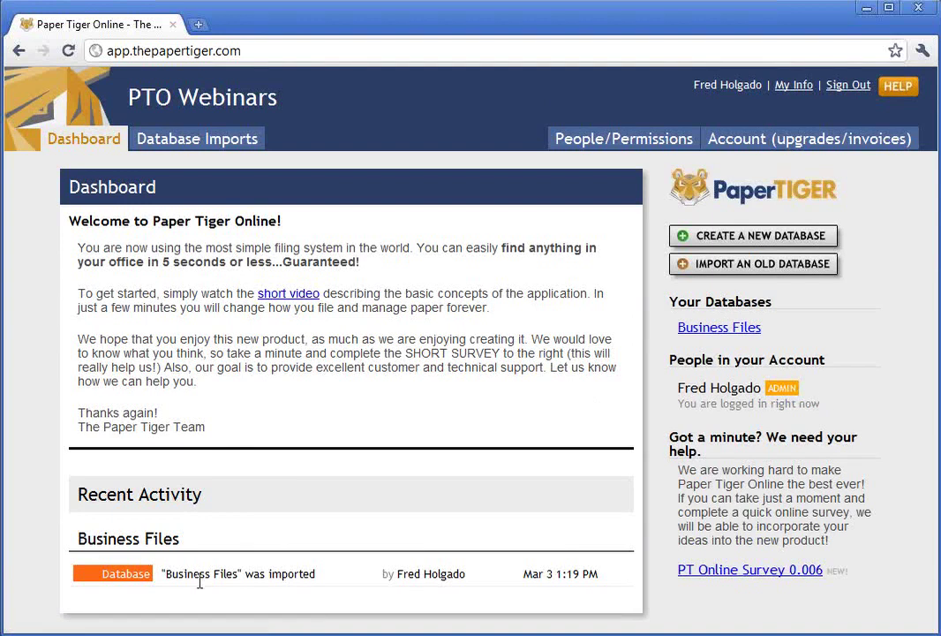
pyautogui.moveTo(163, 574); pyautogui.dragTo(295, 568)
pyautogui.click(287, 569)
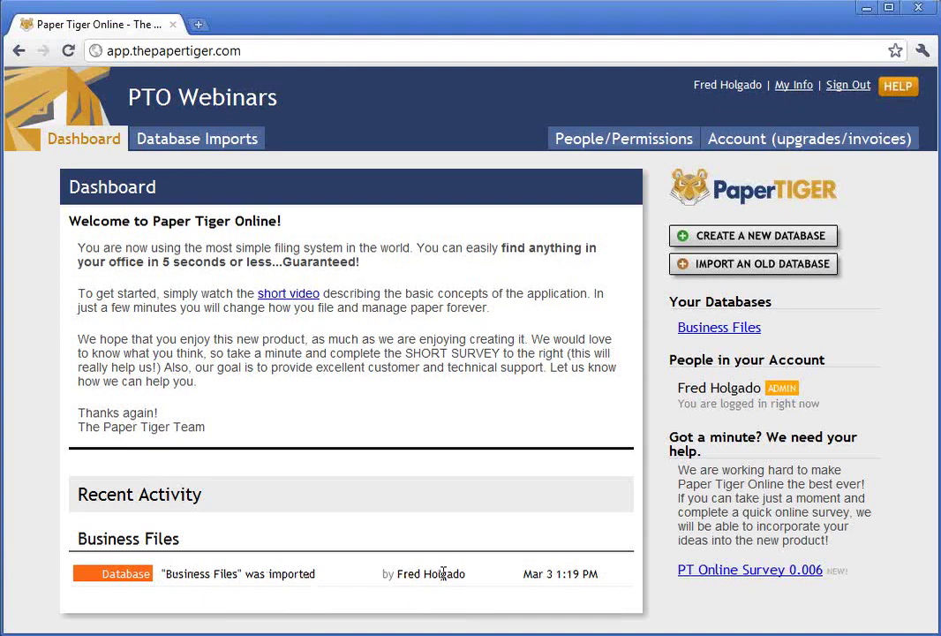
# - Open the Business Files database and look through its list of locations
pyautogui.click(711, 331)
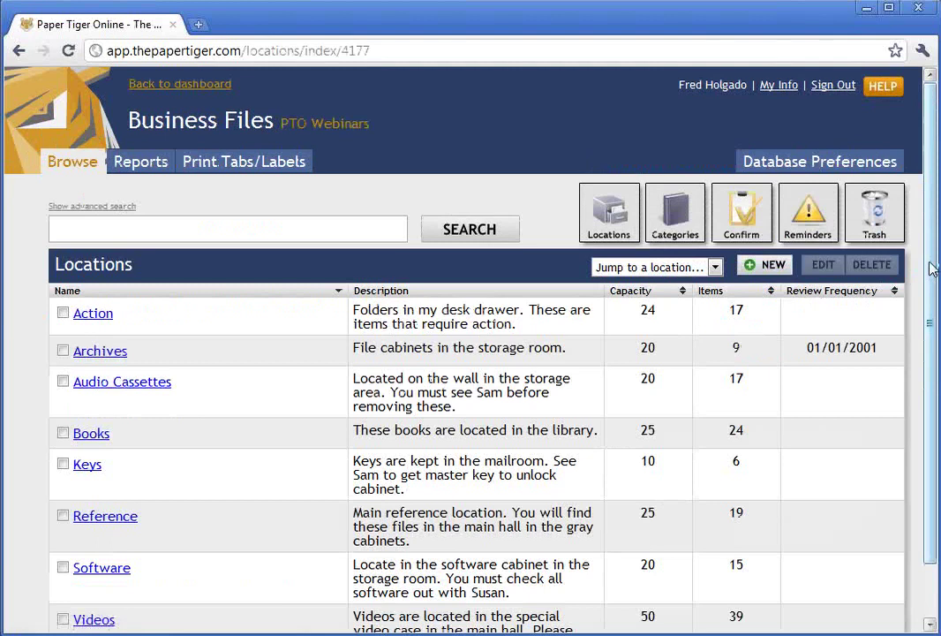
pyautogui.moveTo(930, 270); pyautogui.dragTo(931, 349)
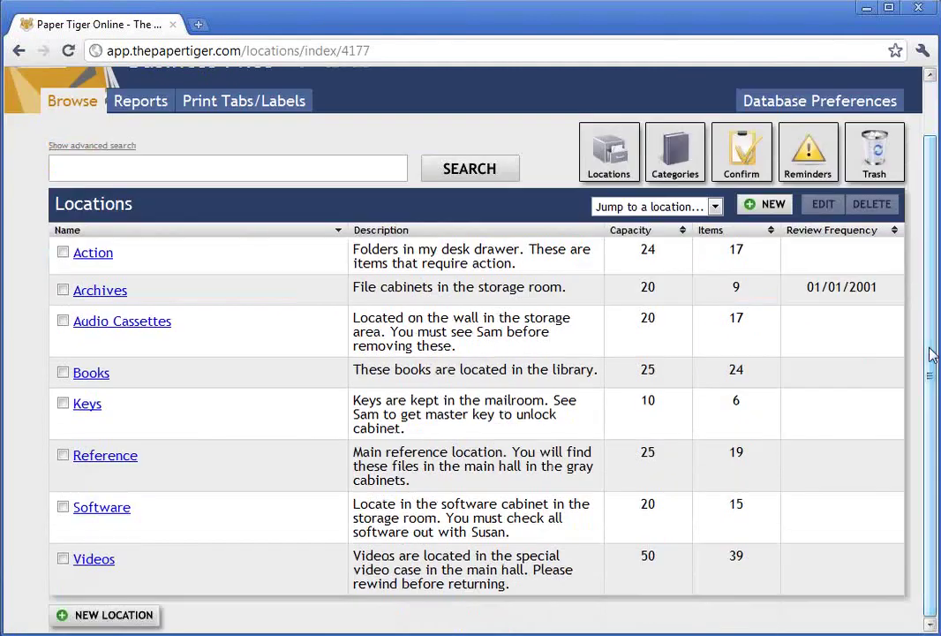
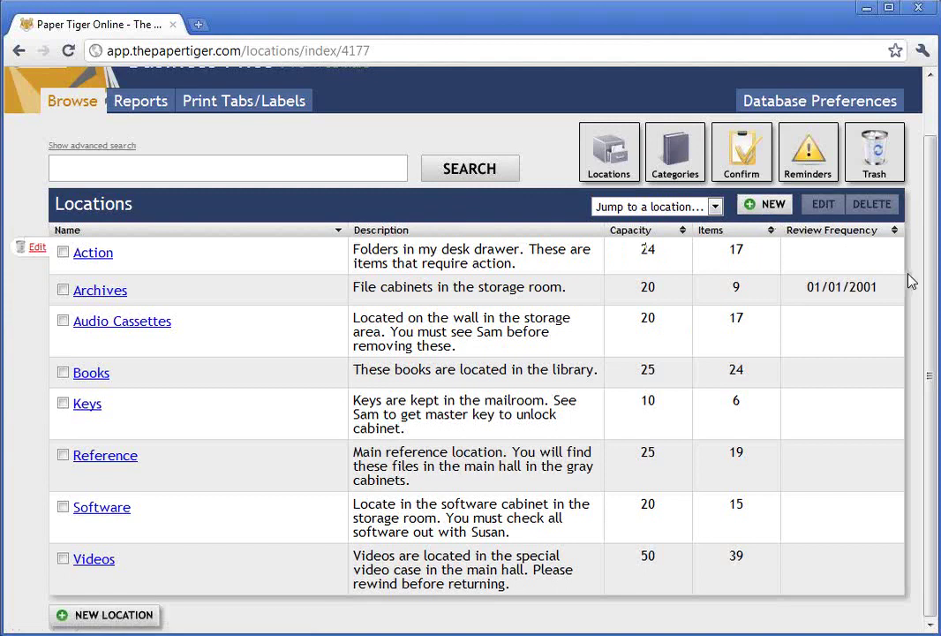
pyautogui.moveTo(927, 292); pyautogui.dragTo(924, 204)
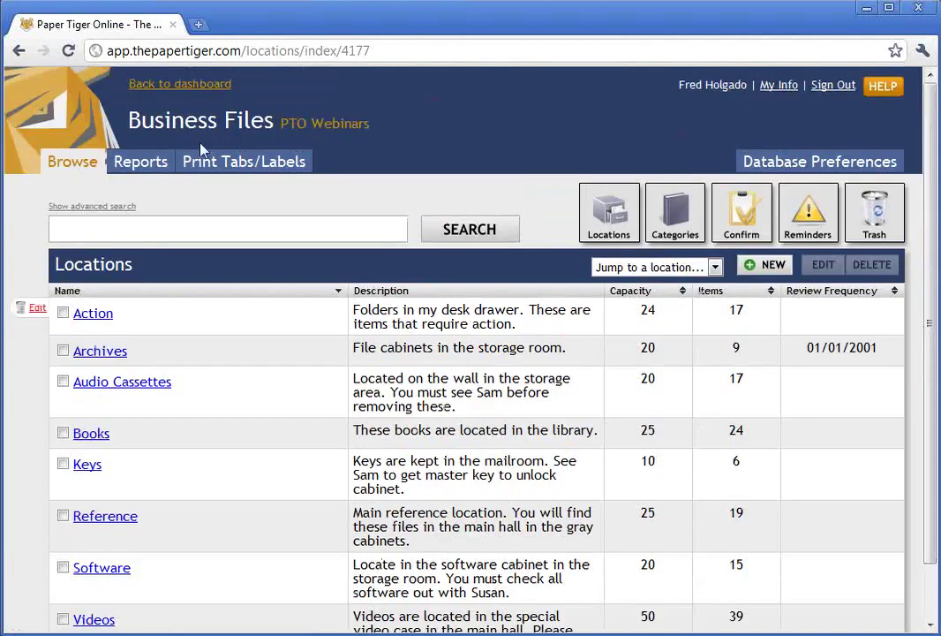
# - Start a new location named "Desk Drawer" with the description "This is the bottom drawer on my desk for my action items."
pyautogui.click(765, 265)
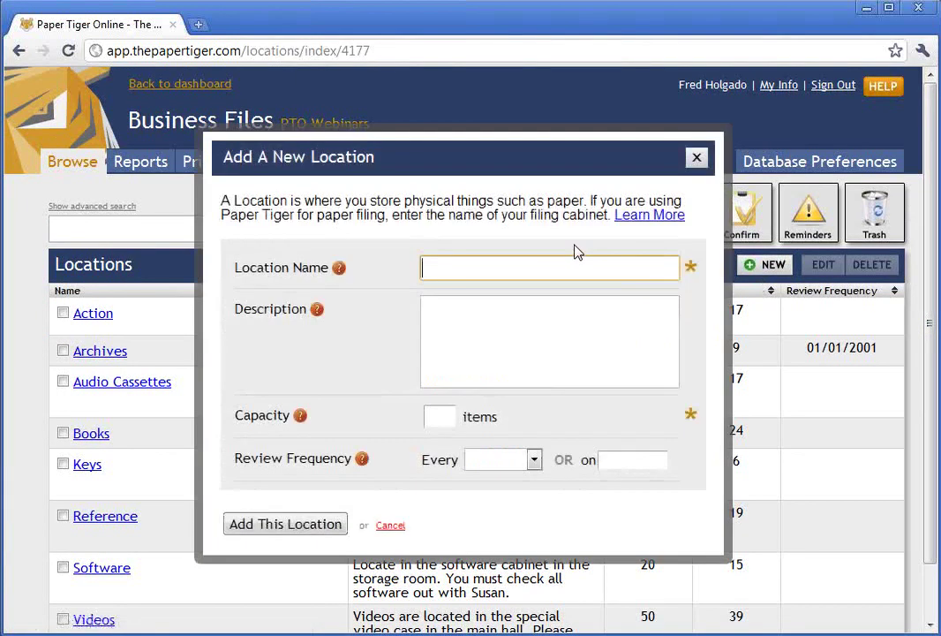
pyautogui.write('Desk Drawer')
pyautogui.press('Tab')
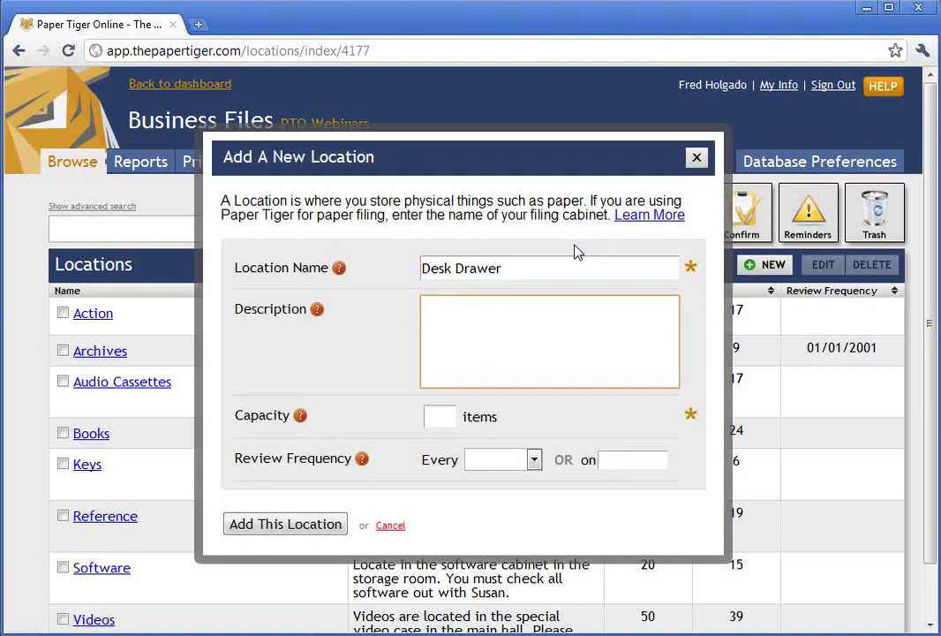
pyautogui.write('This si')
pyautogui.press('BackSpace')
pyautogui.press('BackSpace')
pyautogui.press('BackSpace')
pyautogui.write('is the bottom drawer on my desk for my action items..')
pyautogui.press('BackSpace')
# - Set the new location's capacity to 50 items, add the location and dismiss the notification
pyautogui.click(443, 418)
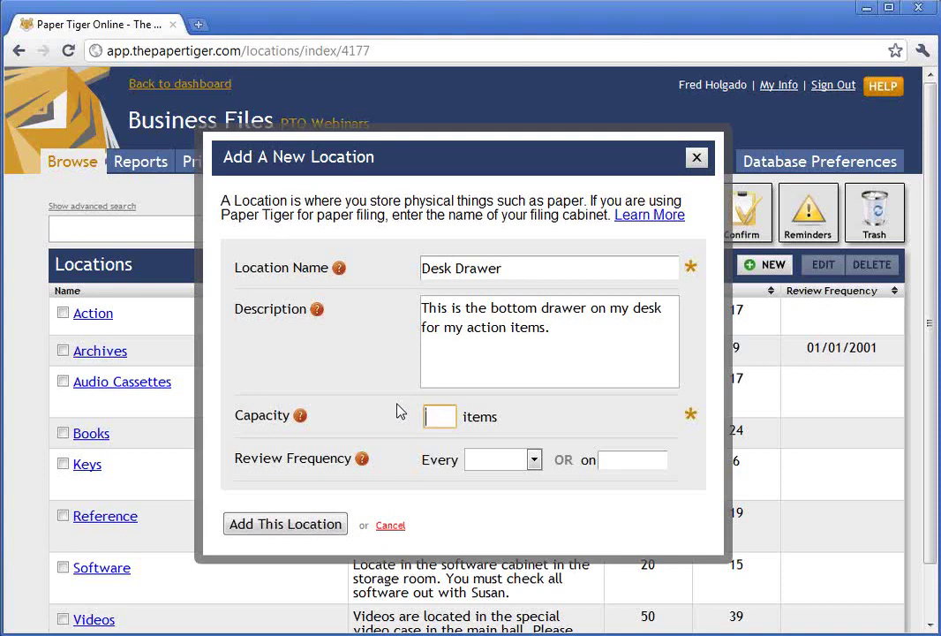
pyautogui.write('50')
pyautogui.click(295, 533)
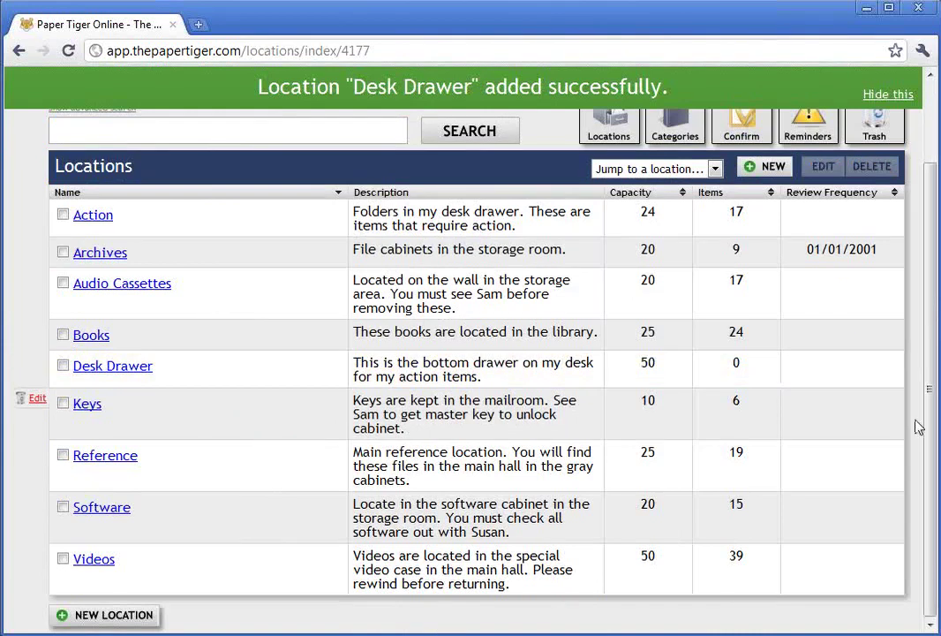
pyautogui.scroll(2, 927, 397)
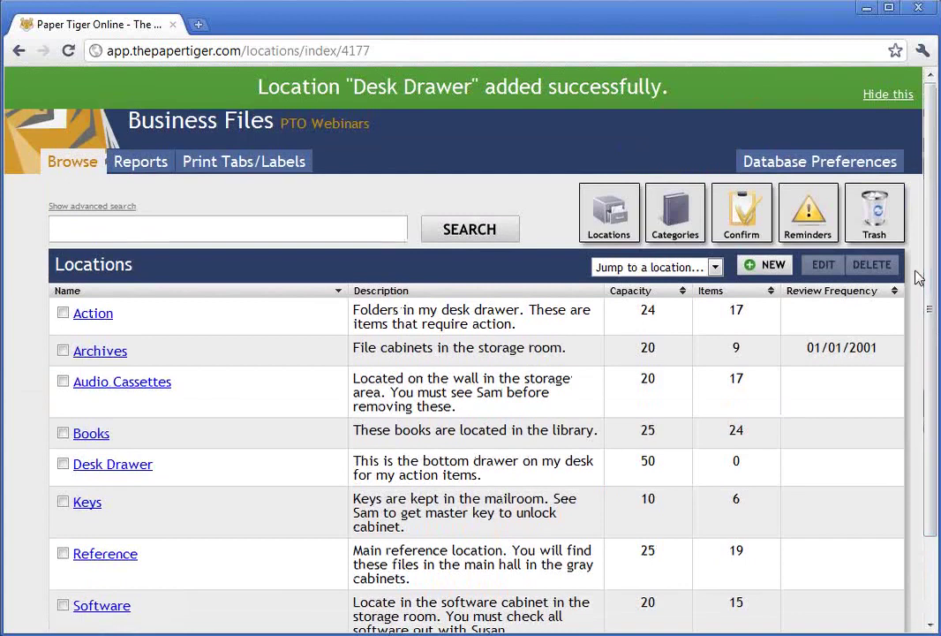
pyautogui.click(889, 93)
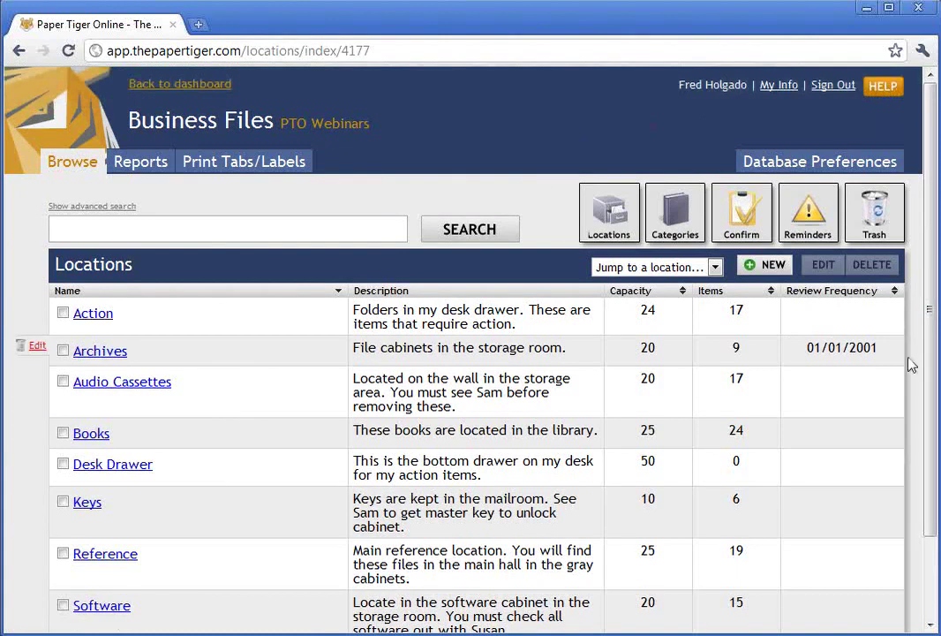
# - Open the page for printing file folder tabs and labels and choose the Self Cut Tabs template
pyautogui.moveTo(929, 368); pyautogui.dragTo(920, 398)
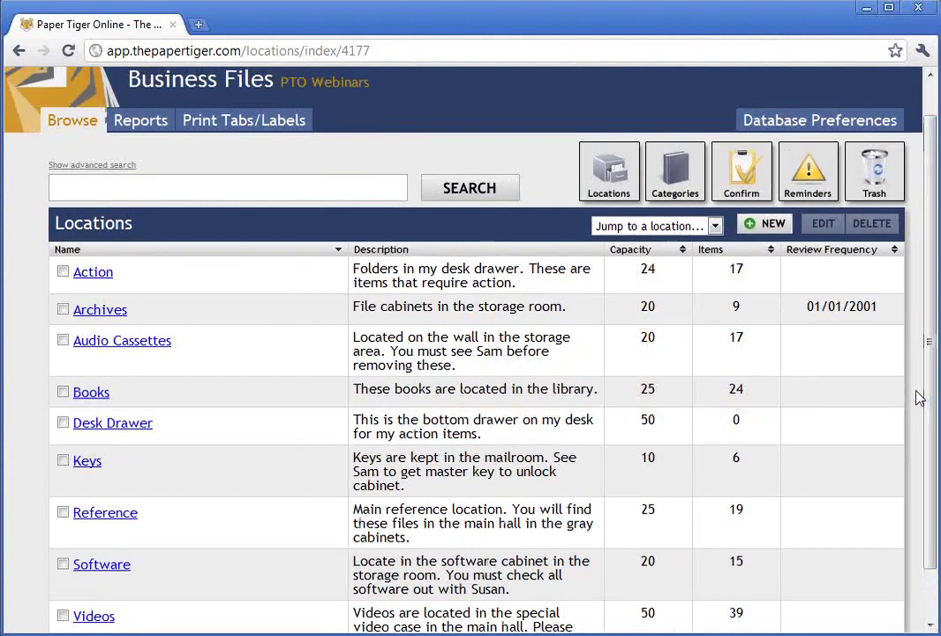
pyautogui.click(255, 129)
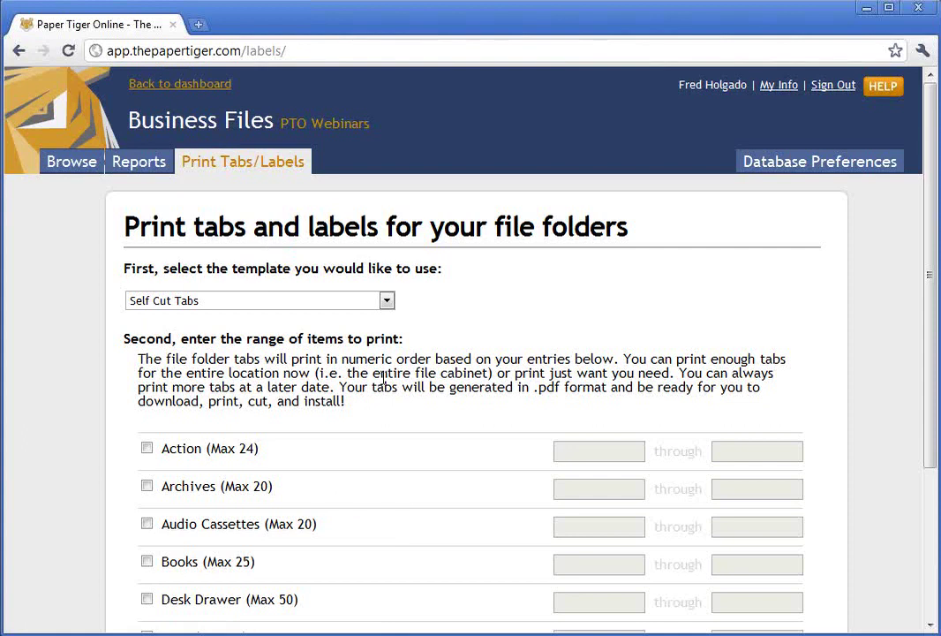
pyautogui.click(386, 301)
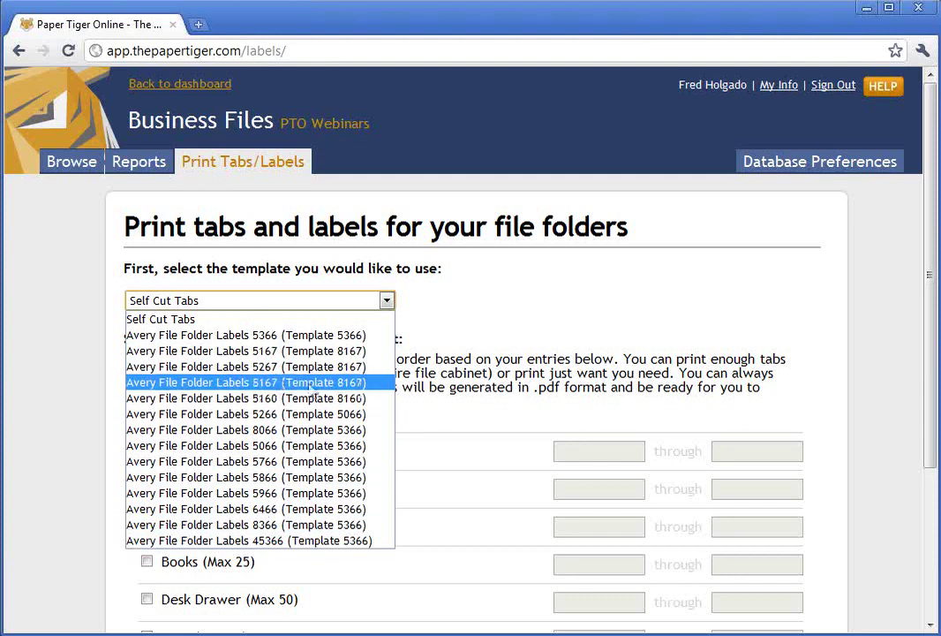
pyautogui.click(330, 319)
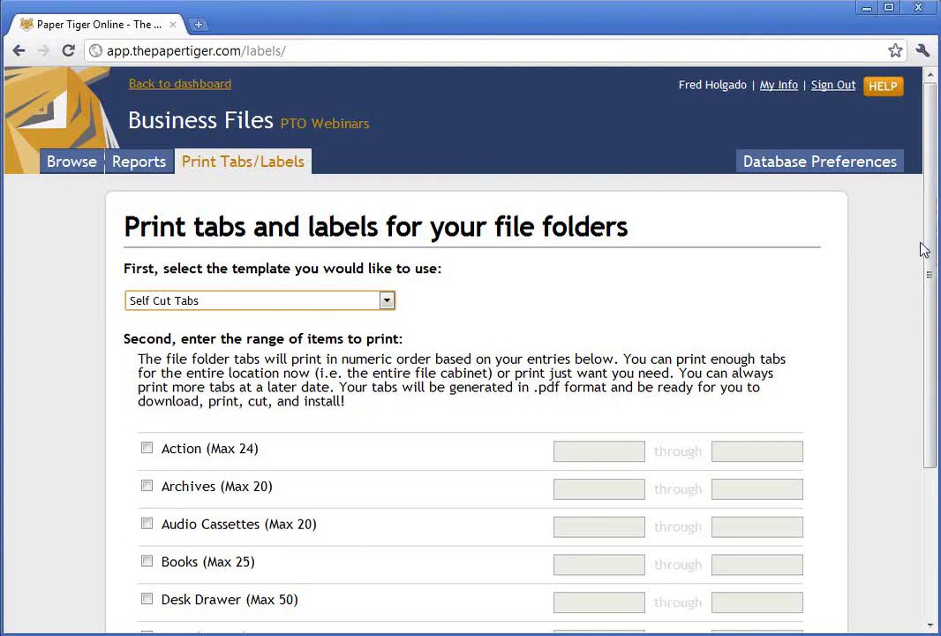
# - Include the Desk Drawer location in the range of items to print
pyautogui.moveTo(931, 256); pyautogui.dragTo(925, 362)
pyautogui.scroll(-1, 511, 242)
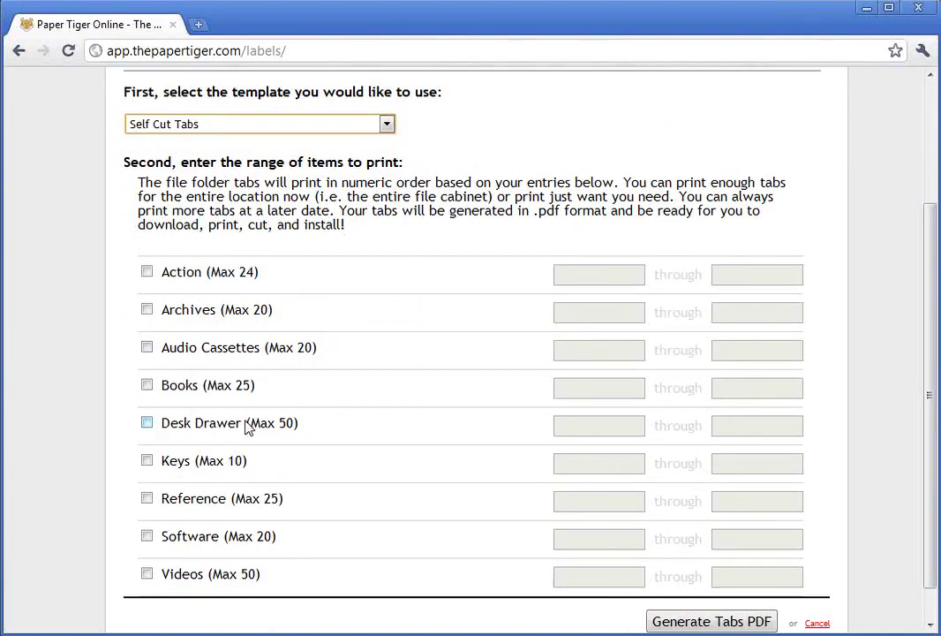
pyautogui.click(147, 423)
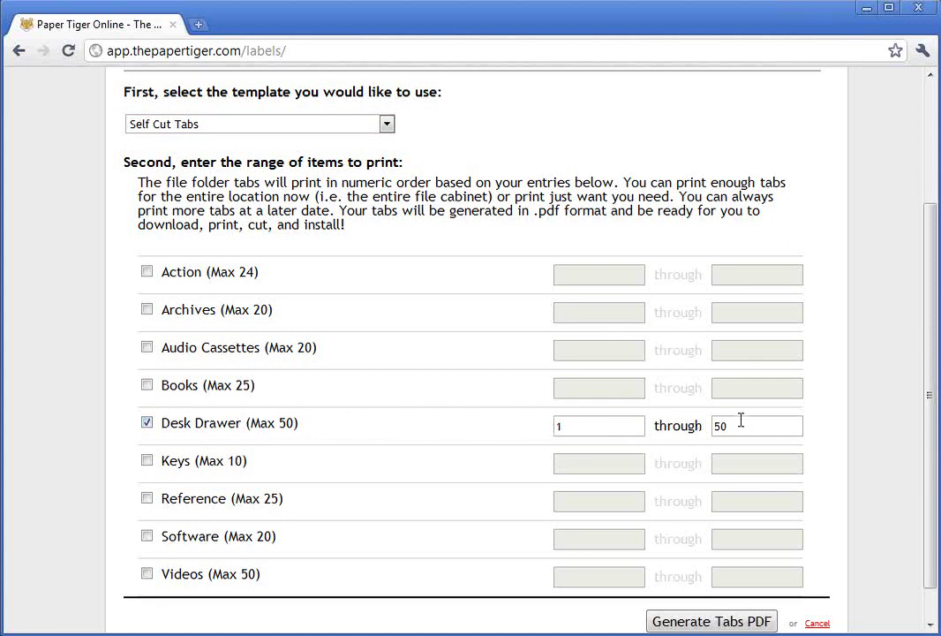
# - Set the Desk Drawer print range to 1 through 50 and generate the tabs PDF
pyautogui.click(565, 426)
pyautogui.moveTo(751, 425); pyautogui.dragTo(687, 425)
pyautogui.write('30')
pyautogui.press('BackSpace')
pyautogui.press('BackSpace')
pyautogui.write('50')
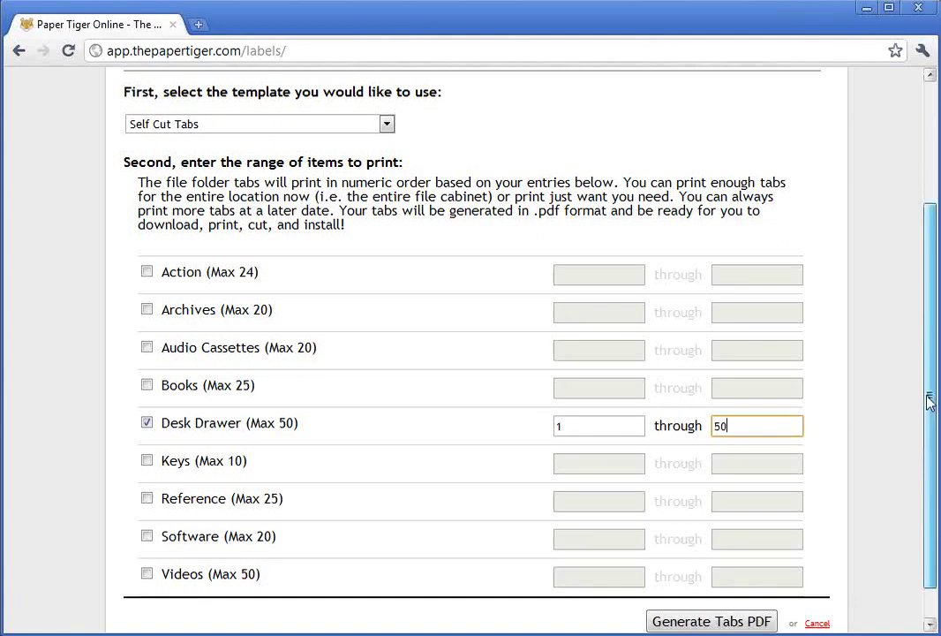
pyautogui.scroll(-1, 930, 471)
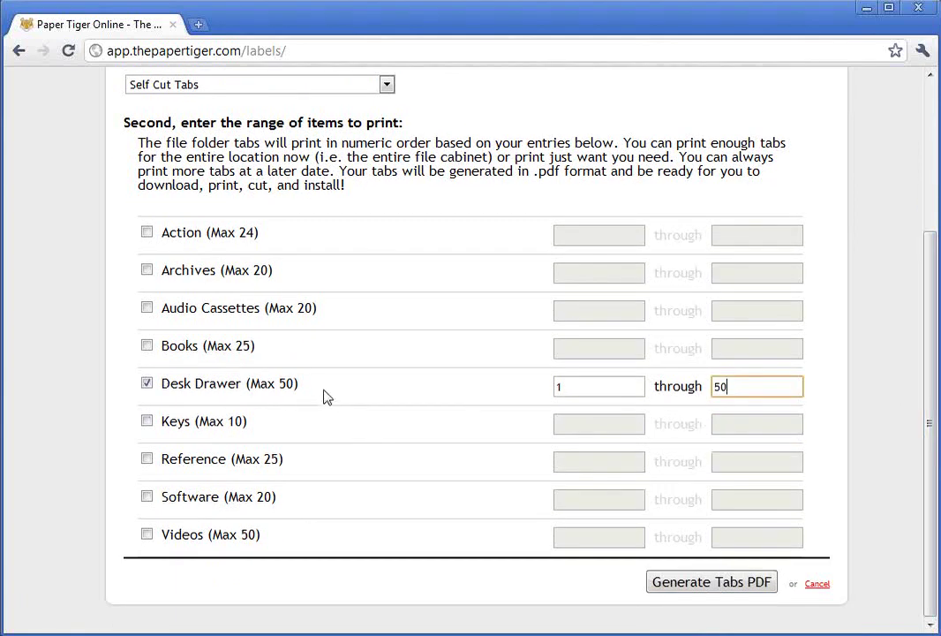
pyautogui.doubleClick(565, 386)
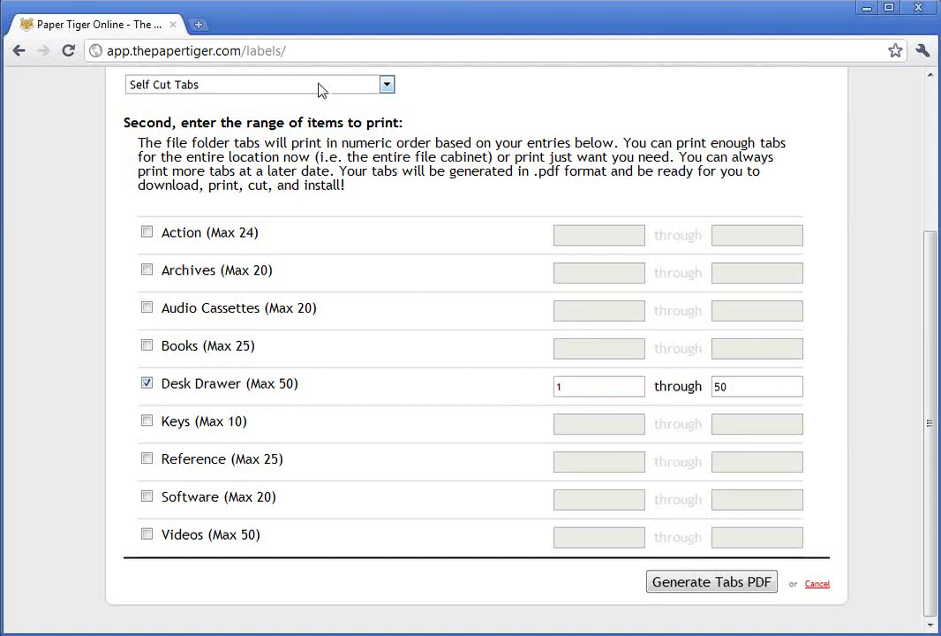
pyautogui.click(675, 588)
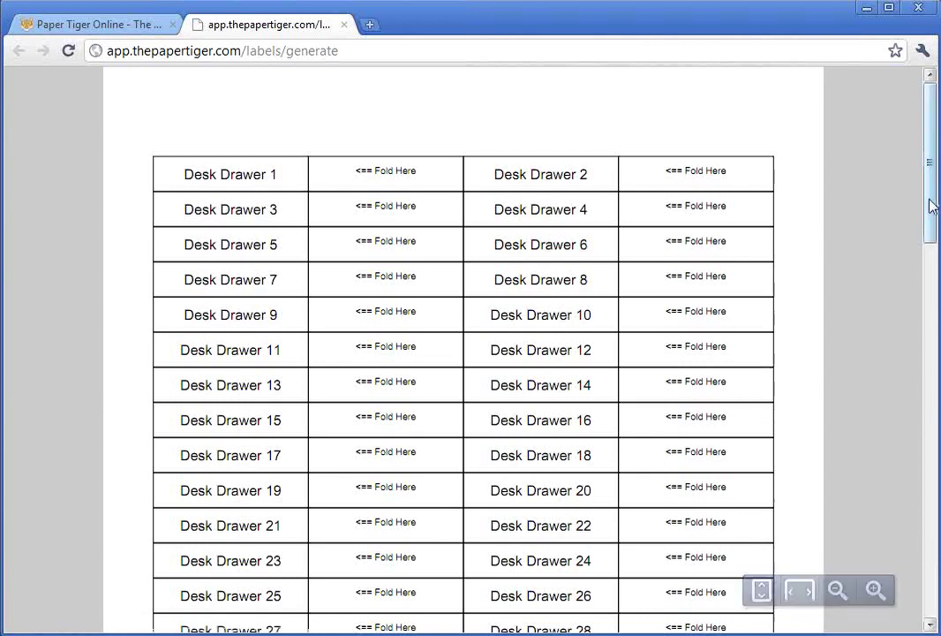
# - Examine the layout of the generated tab sheet and the fold mark beside the Desk Drawer 1 tab
pyautogui.moveTo(933, 205); pyautogui.dragTo(918, 185)
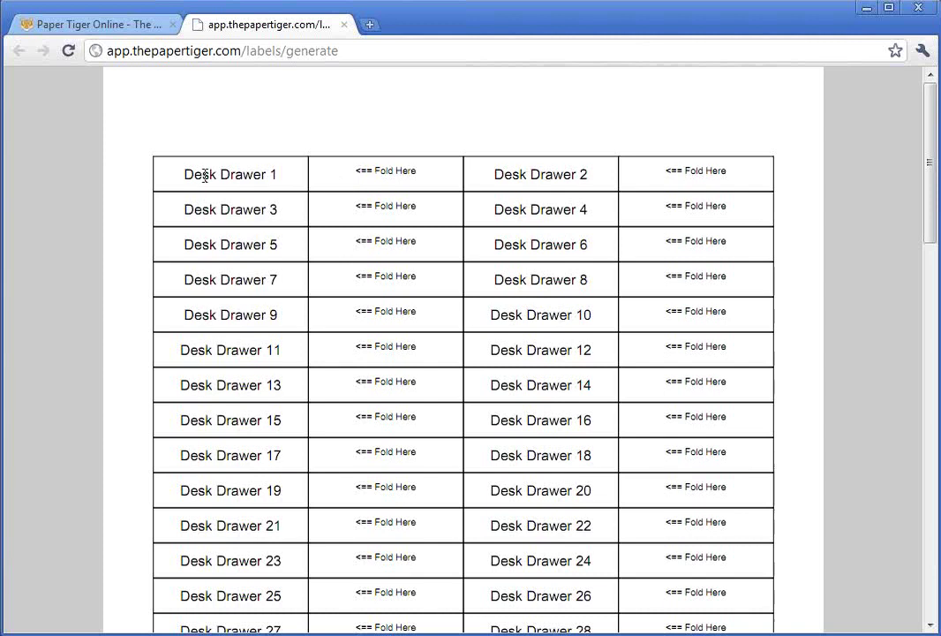
pyautogui.moveTo(416, 175); pyautogui.dragTo(349, 170)
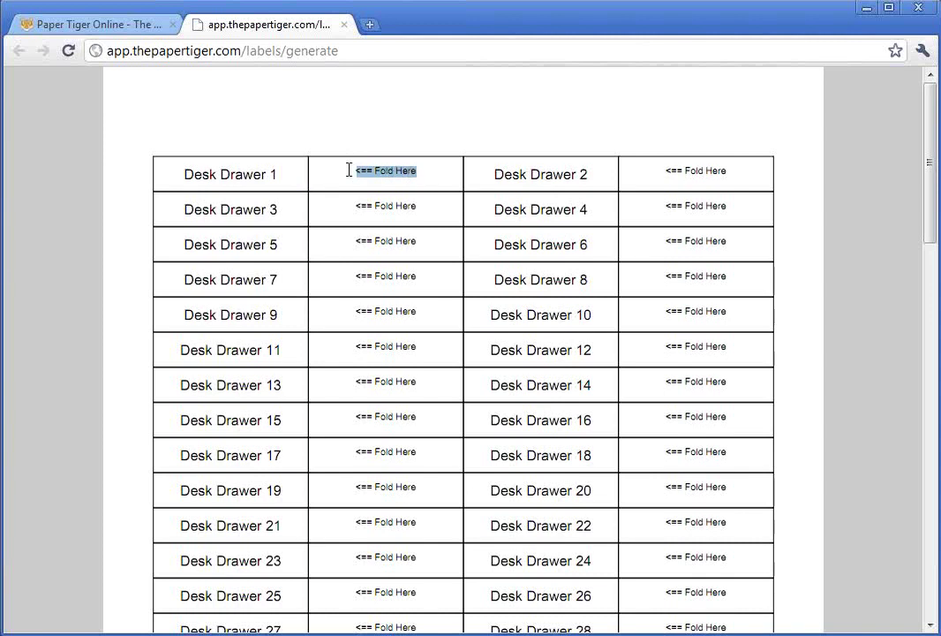
pyautogui.click(311, 161)
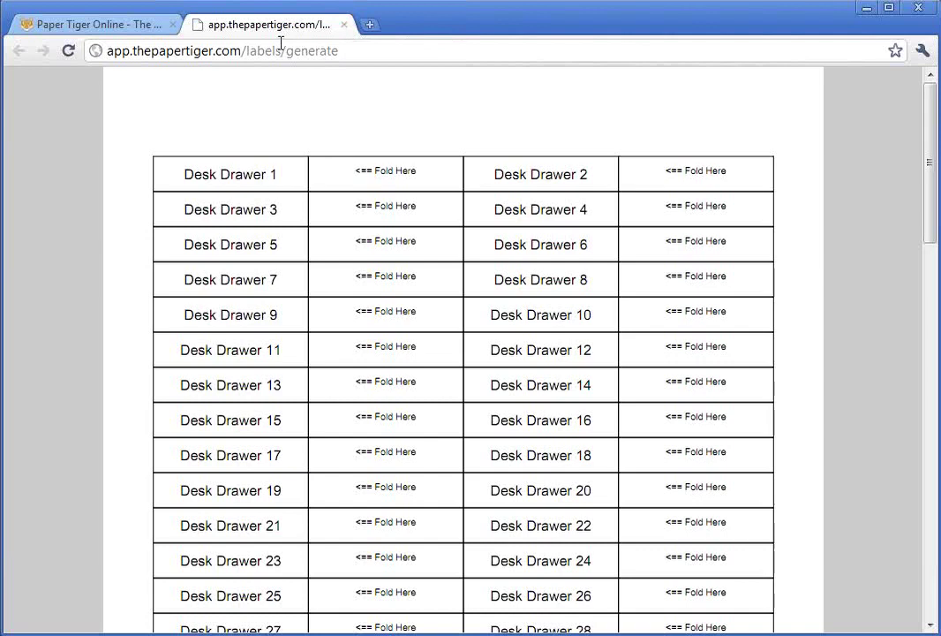
# - Open Google Images in a new browser tab and search for "pendaflex folder"
pyautogui.hotkey('ctrl', 't')
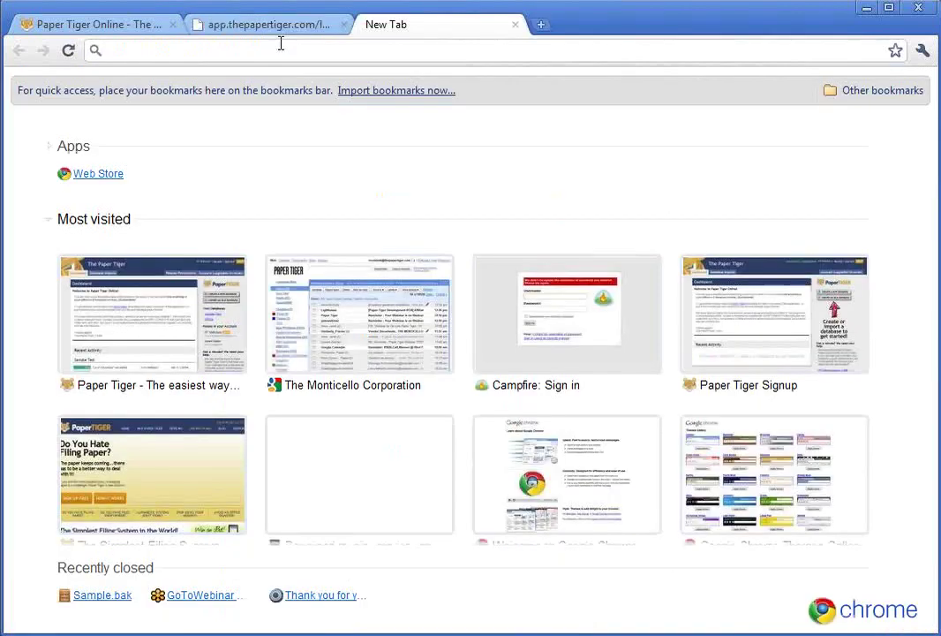
pyautogui.write('images.google.com')
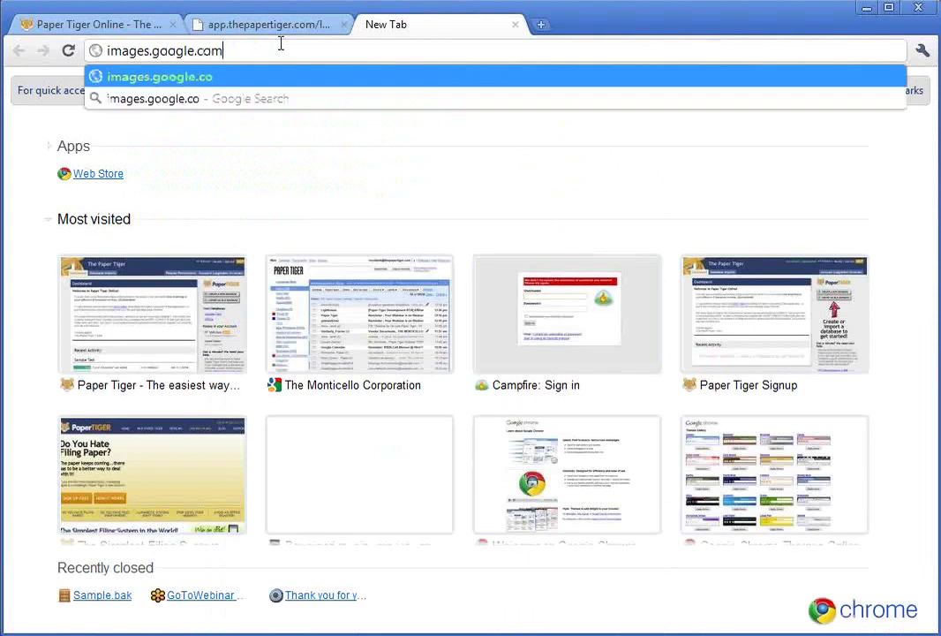
pyautogui.press('Return')
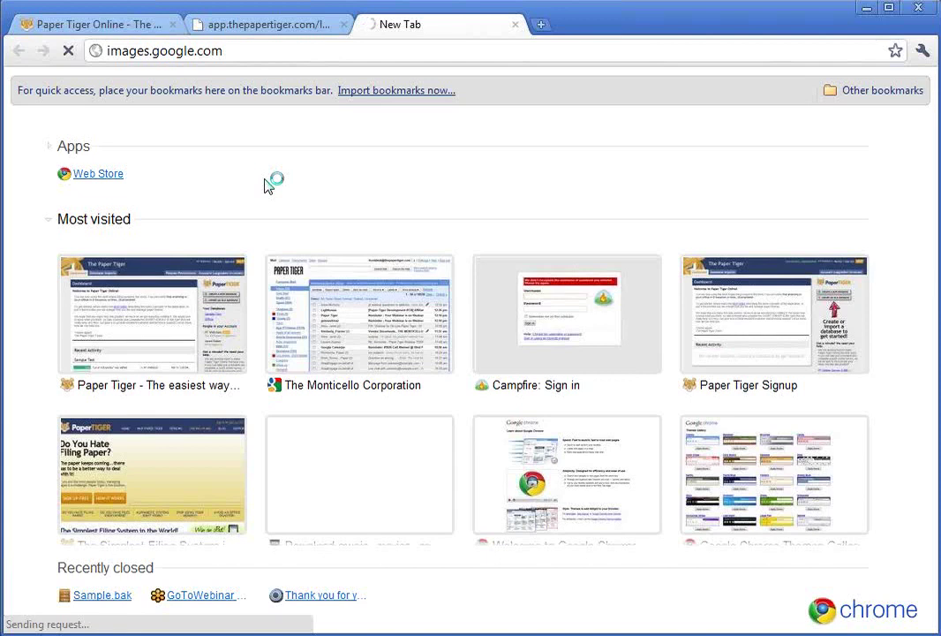
pyautogui.click(298, 251)
pyautogui.write('pend')
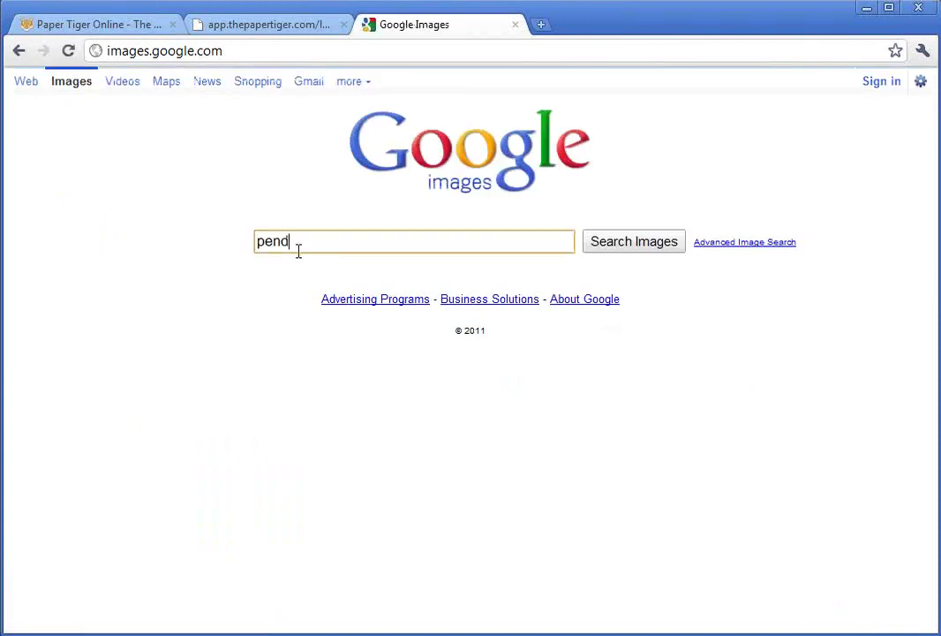
pyautogui.write('aflex folder')
pyautogui.press('Return')
# - Preview the folder pictures and open the Pendaflex Ready-Tab hanging file folders image from shoplet.com
pyautogui.moveTo(255, 265)
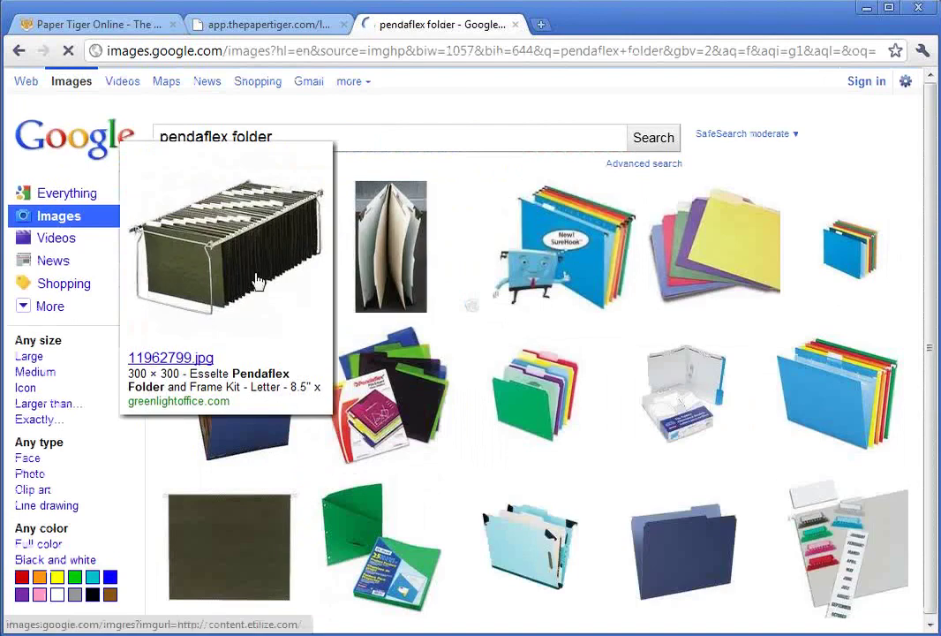
pyautogui.moveTo(262, 415)
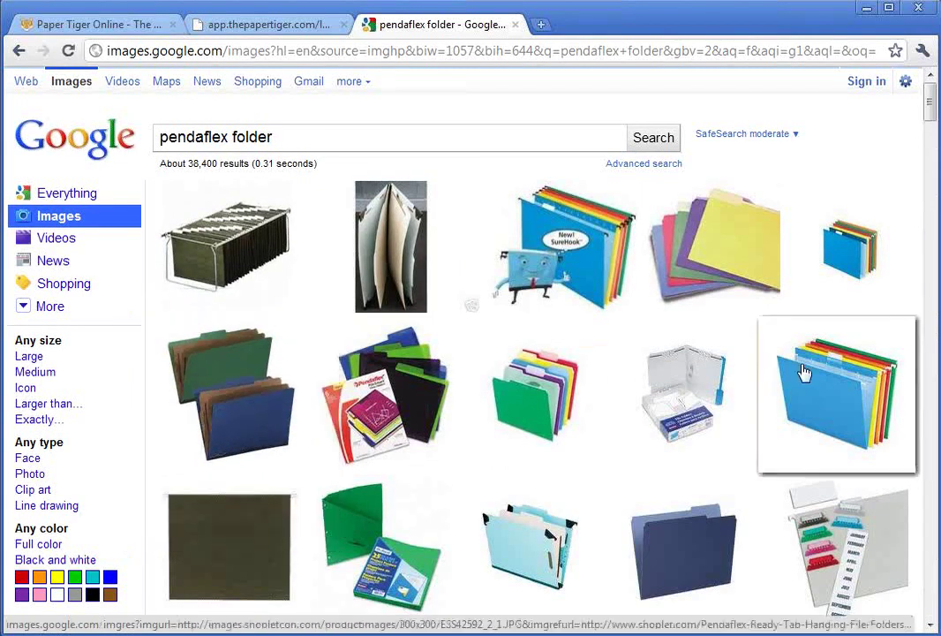
pyautogui.moveTo(802, 371)
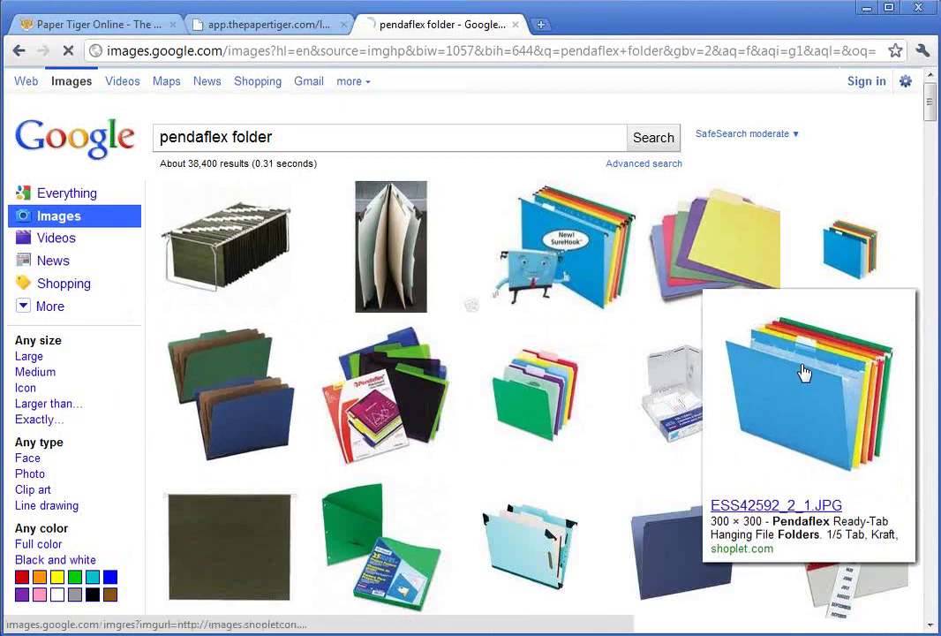
pyautogui.click(804, 372)
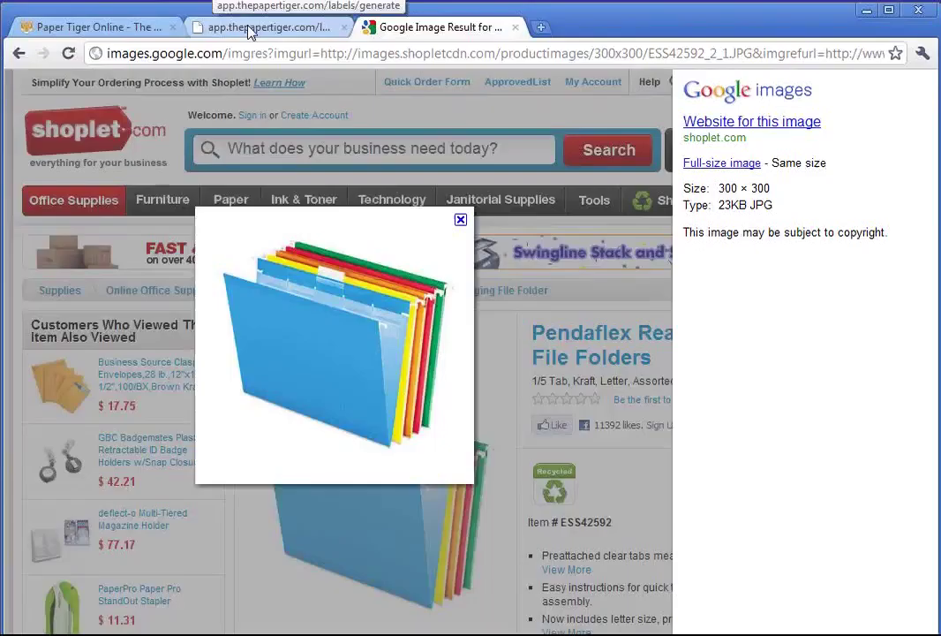
# - Return to the generated tabs PDF and view the last Desk Drawer tabs on its second page
pyautogui.click(249, 34)
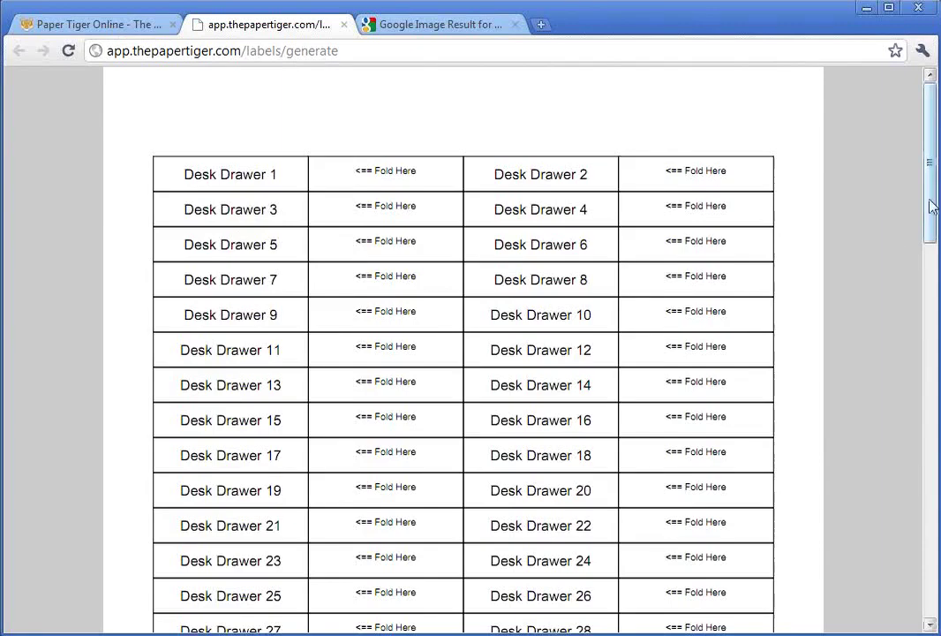
pyautogui.moveTo(935, 204); pyautogui.dragTo(930, 427)
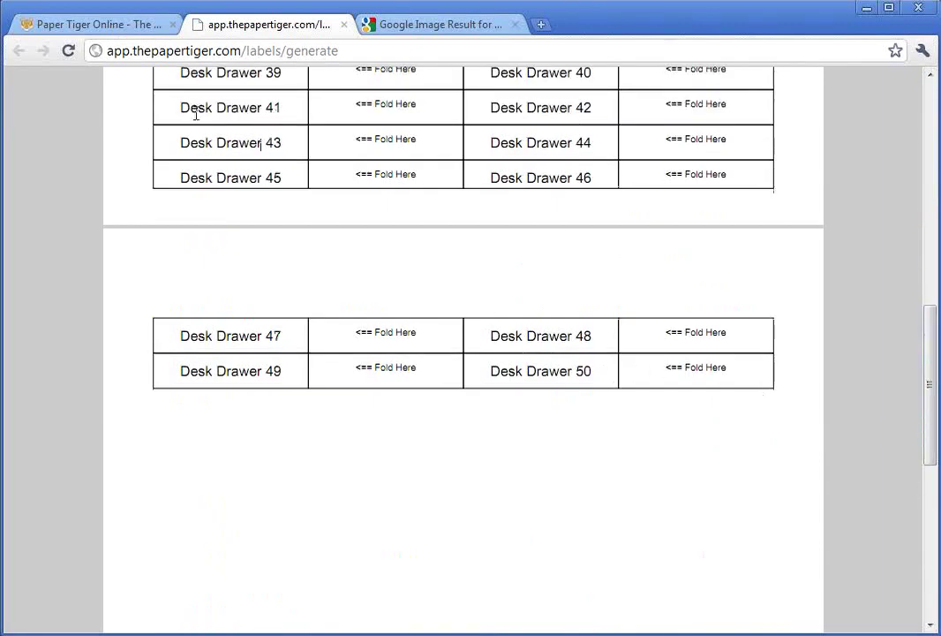
# - Return to the Business Files database, open the Desk Drawer location and look through its item slots
pyautogui.click(131, 27)
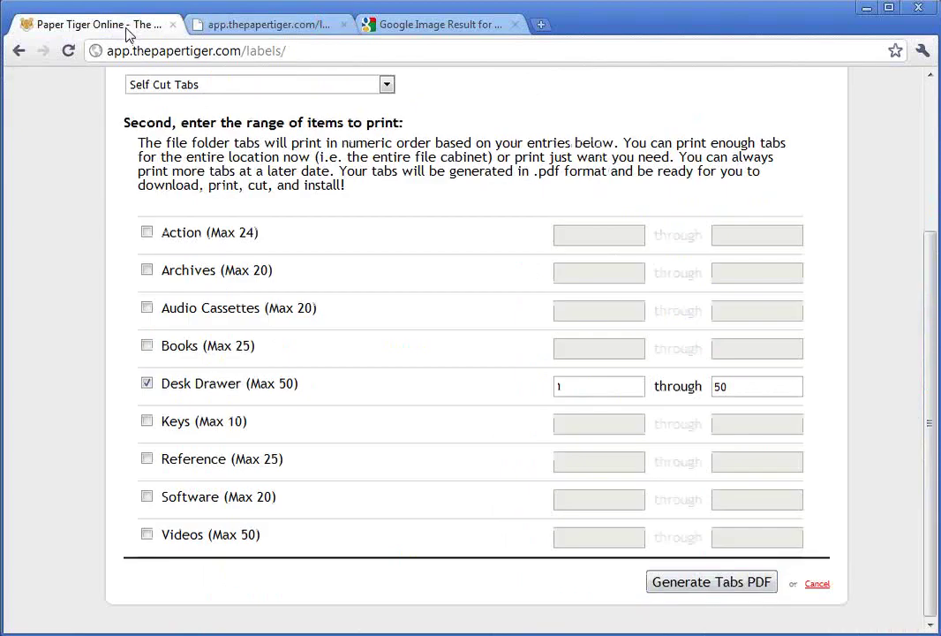
pyautogui.moveTo(933, 395); pyautogui.dragTo(866, 123)
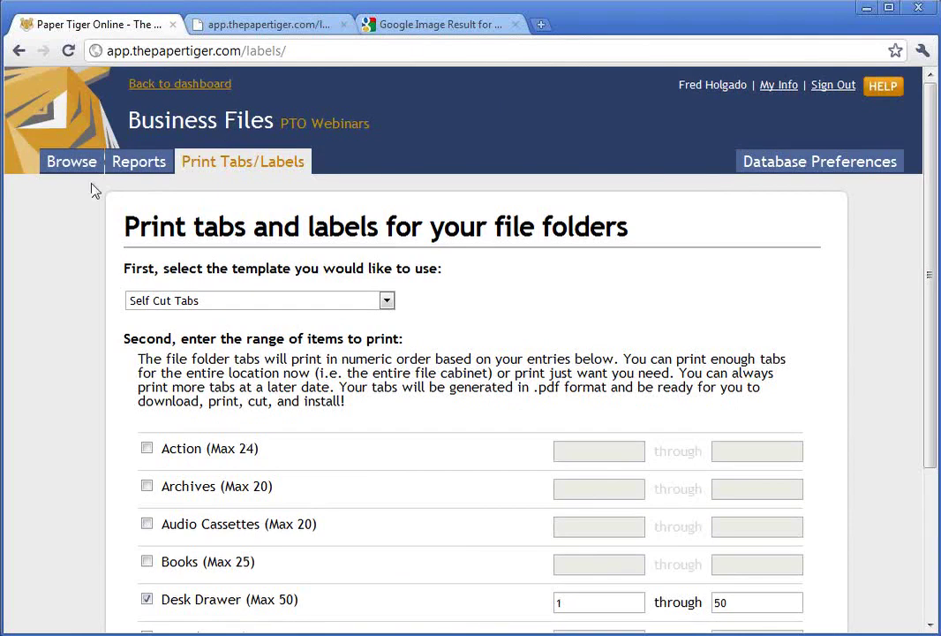
pyautogui.click(78, 166)
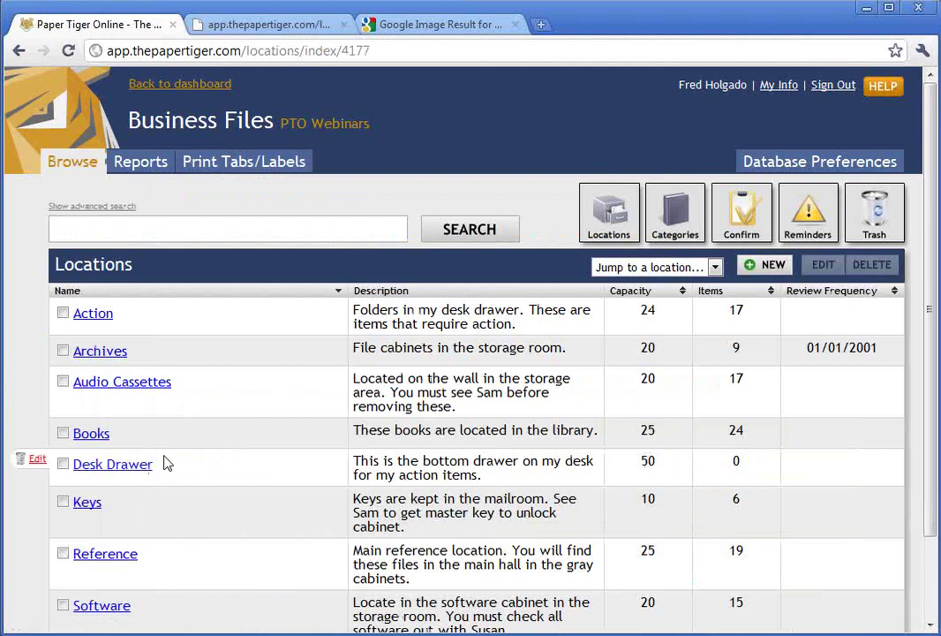
pyautogui.click(137, 465)
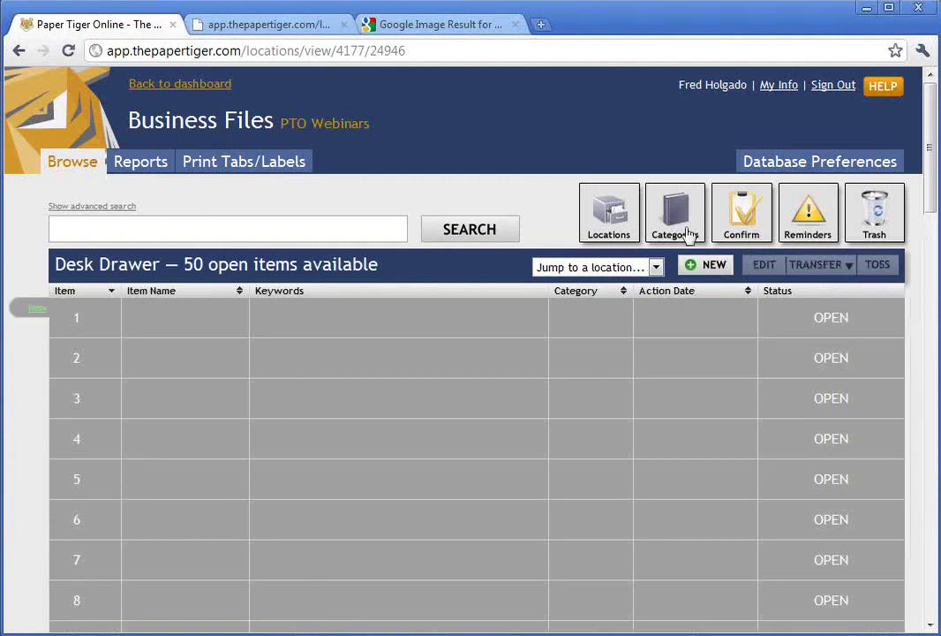
pyautogui.moveTo(933, 143); pyautogui.dragTo(900, 560)
pyautogui.scroll(18, 898, 559)
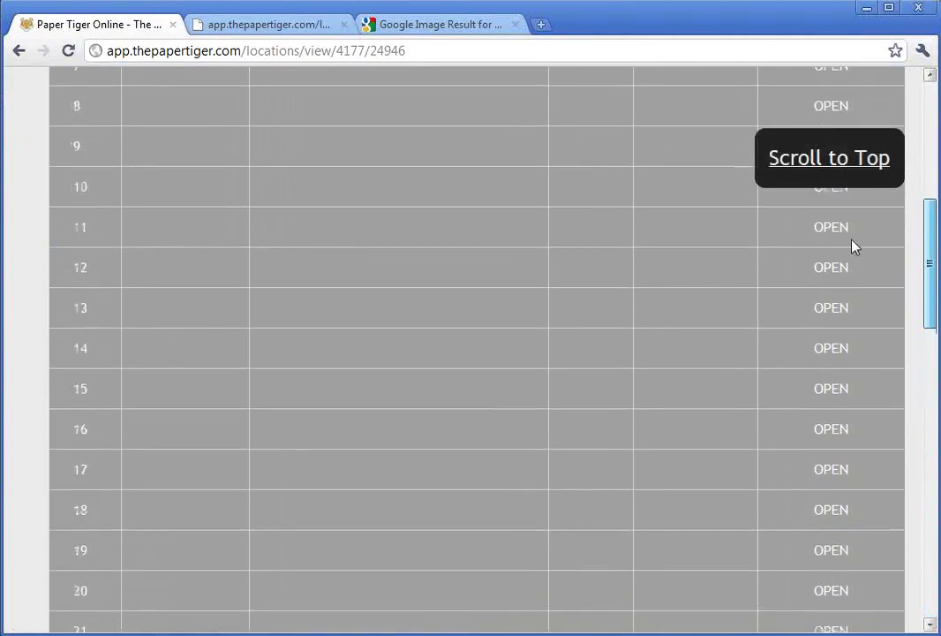
pyautogui.scroll(1, 794, 168)
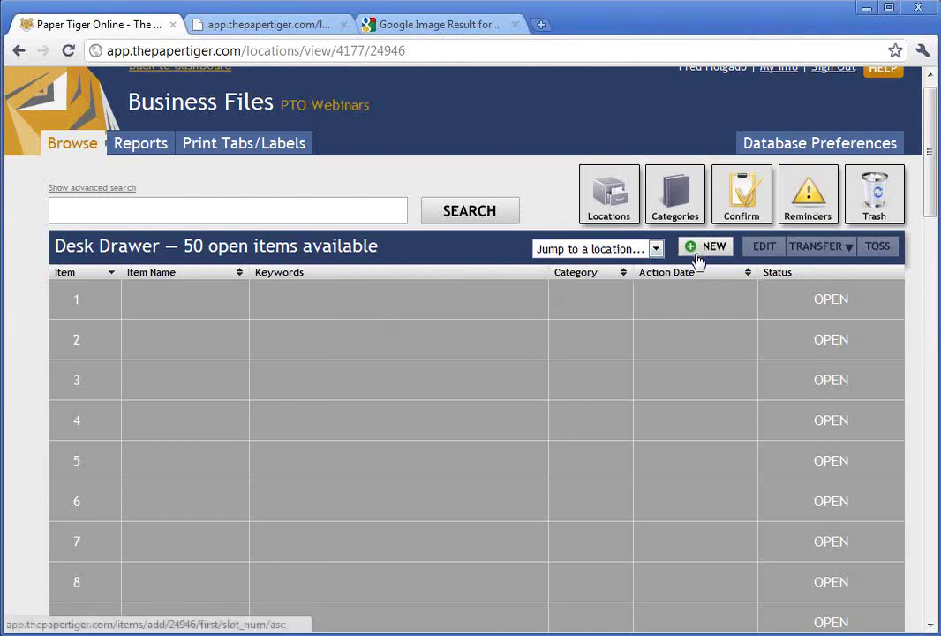
# - Start a new item in slot 1 of the Desk Drawer and name it "Paper Tiger Webinar Notes"
pyautogui.click(40, 294)
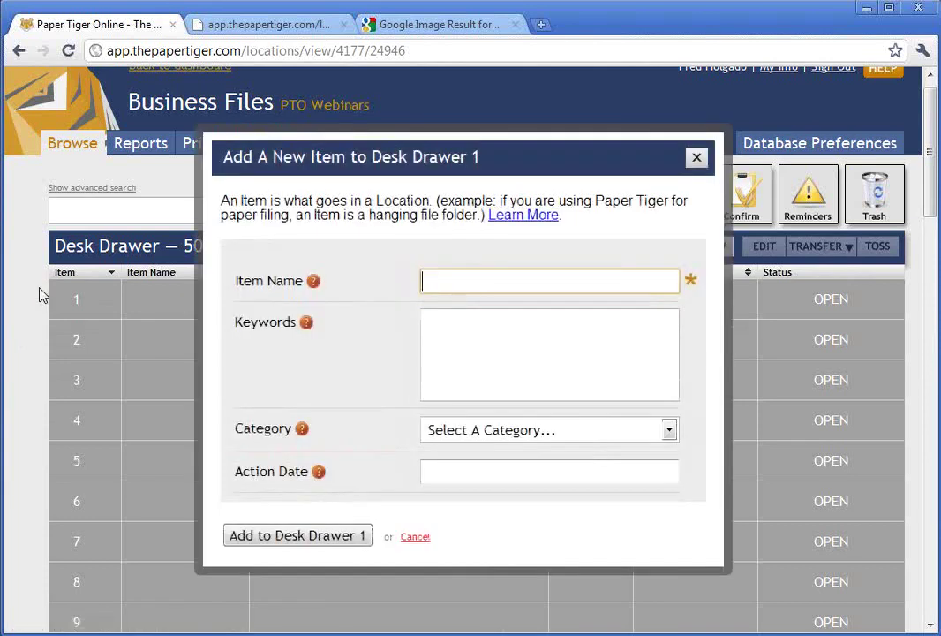
pyautogui.click(445, 279)
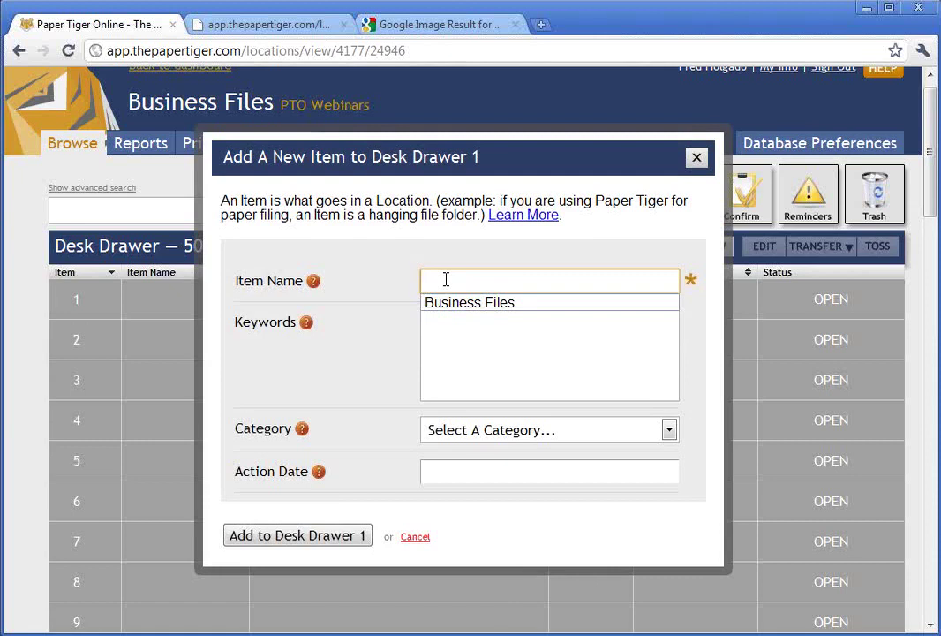
pyautogui.write('Pa')
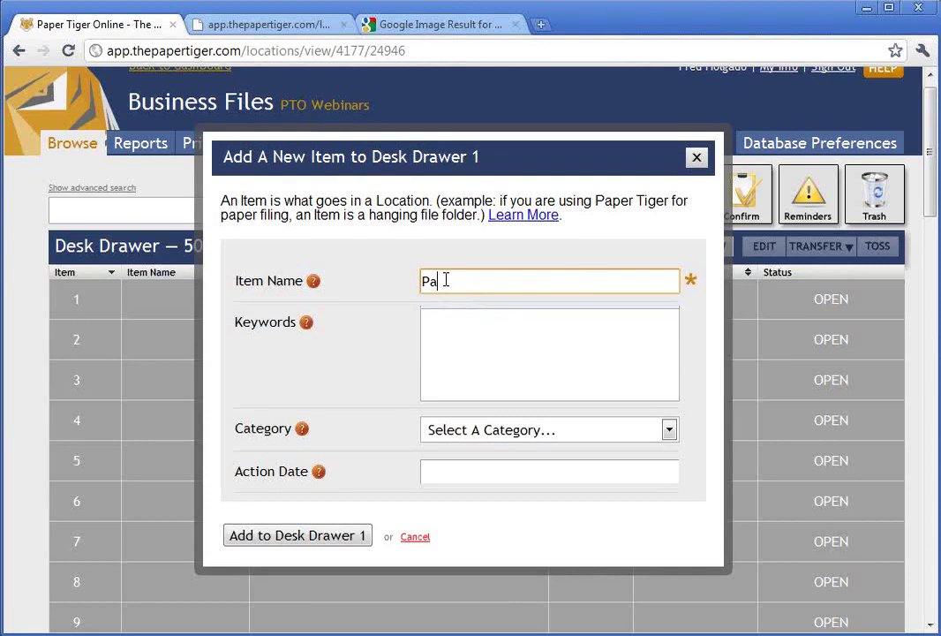
pyautogui.write('per Tiger')
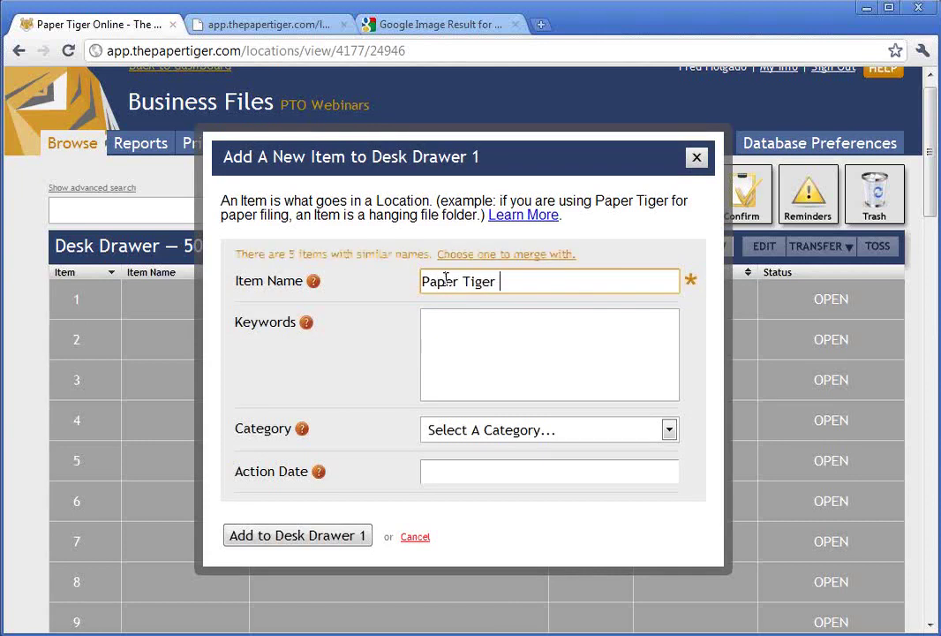
pyautogui.write(' Webinar ')
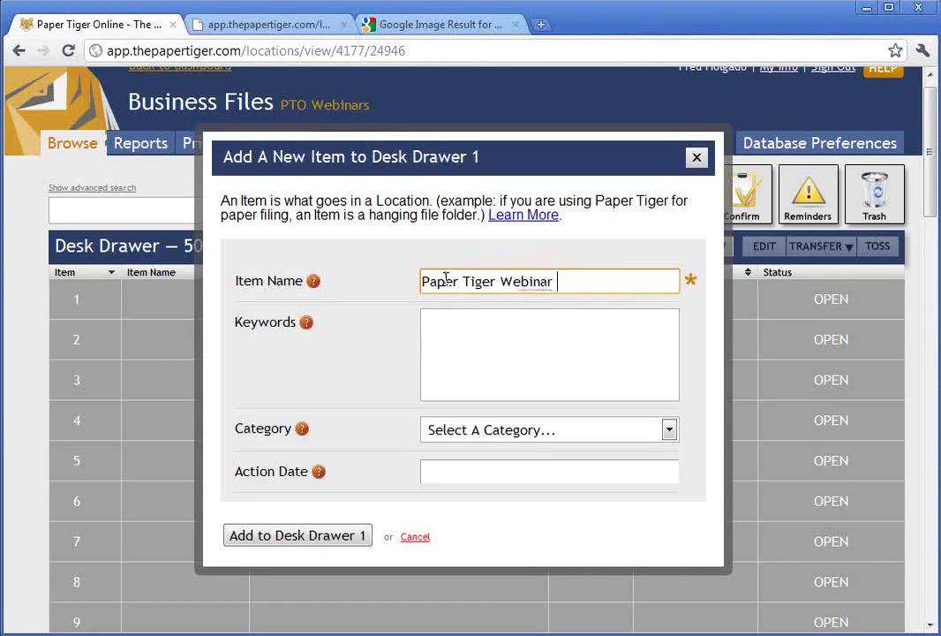
pyautogui.write('Notes')
# - Enter the keywords "The Monticello Company", two people's first names, "software" and "filing", and add the item to Desk Drawer 1
pyautogui.click(493, 348)
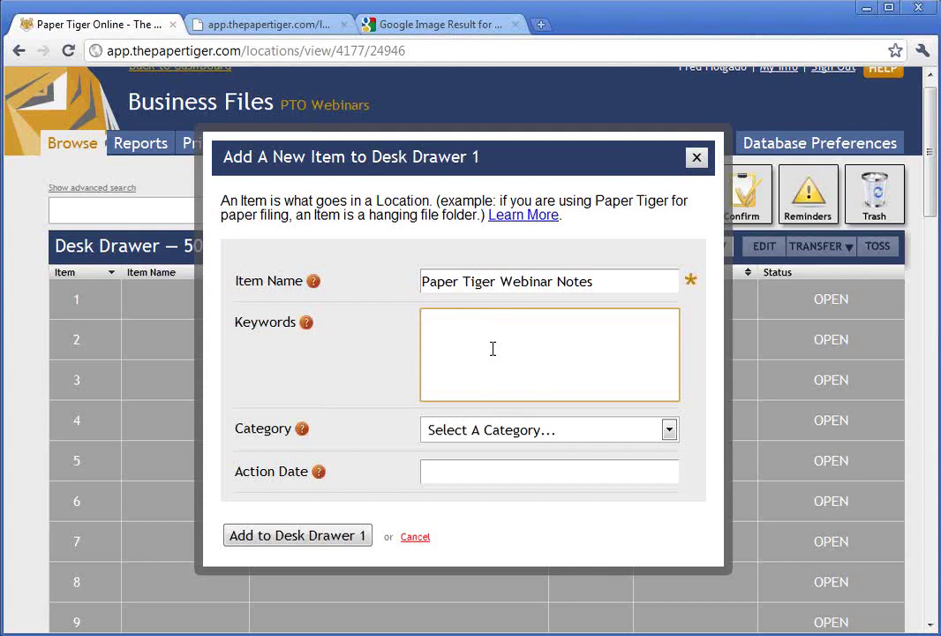
pyautogui.write('The Montice')
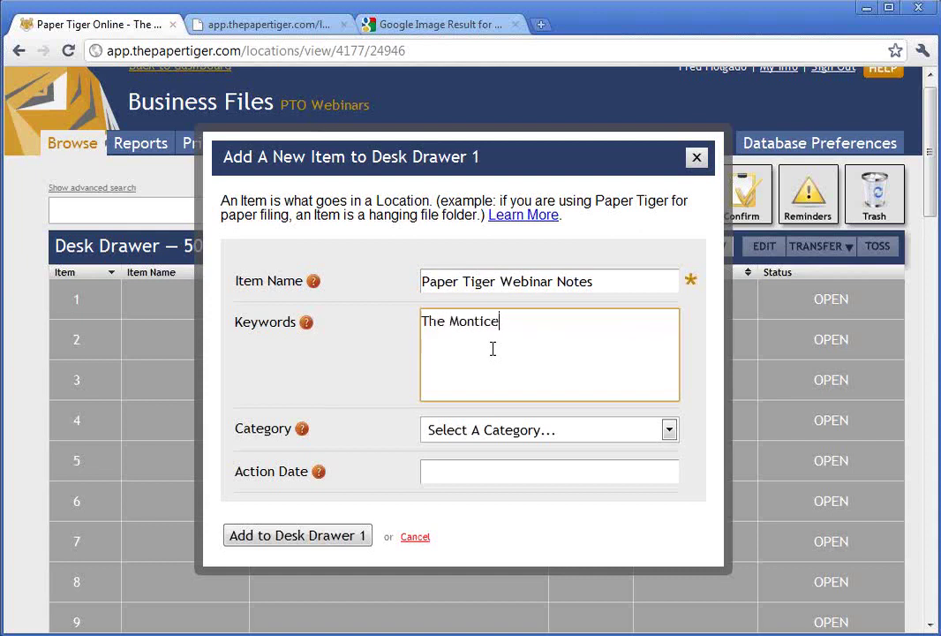
pyautogui.write('llo Company')
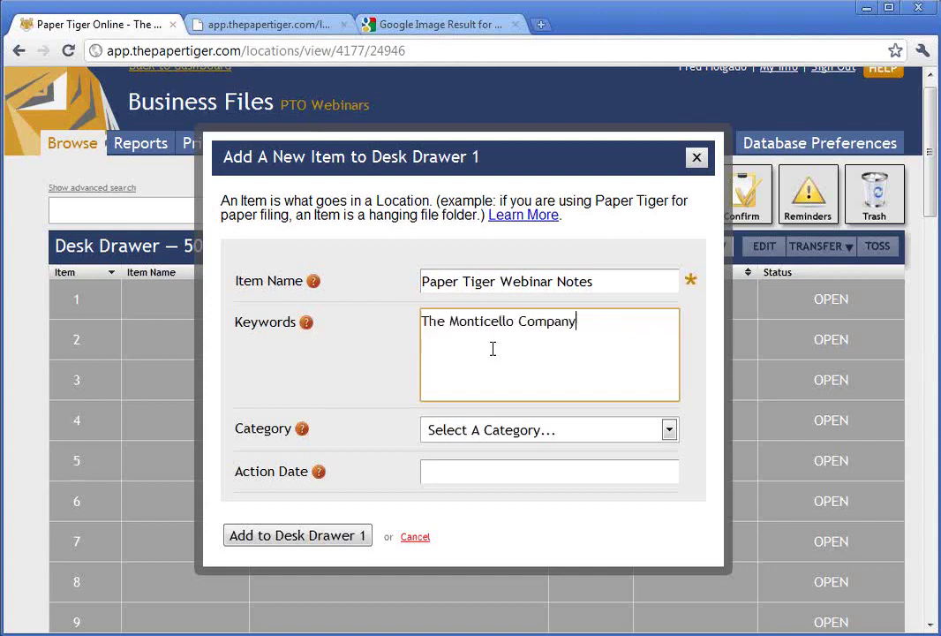
pyautogui.write(', Fred, Anne')
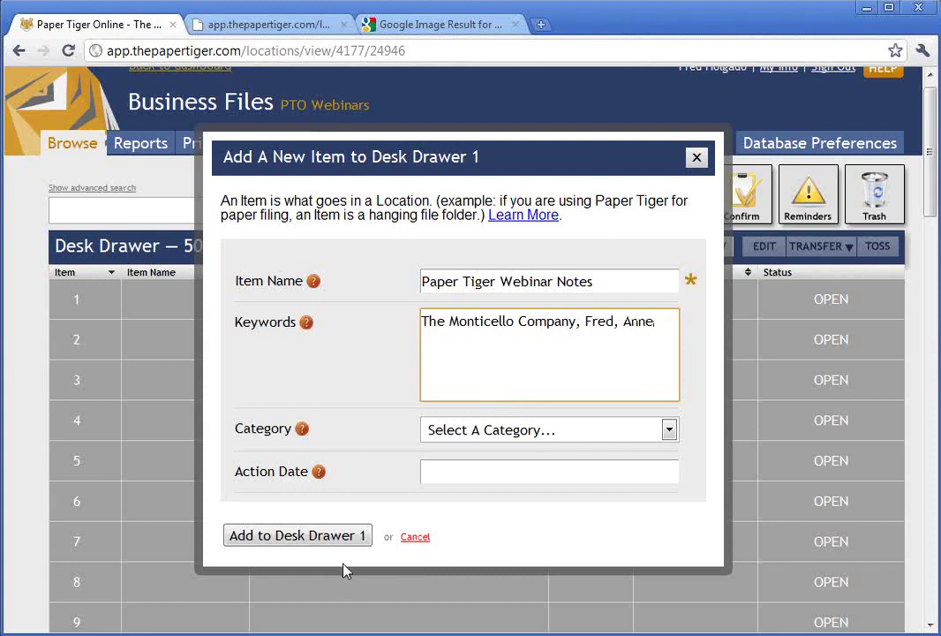
pyautogui.write(', software, filing')
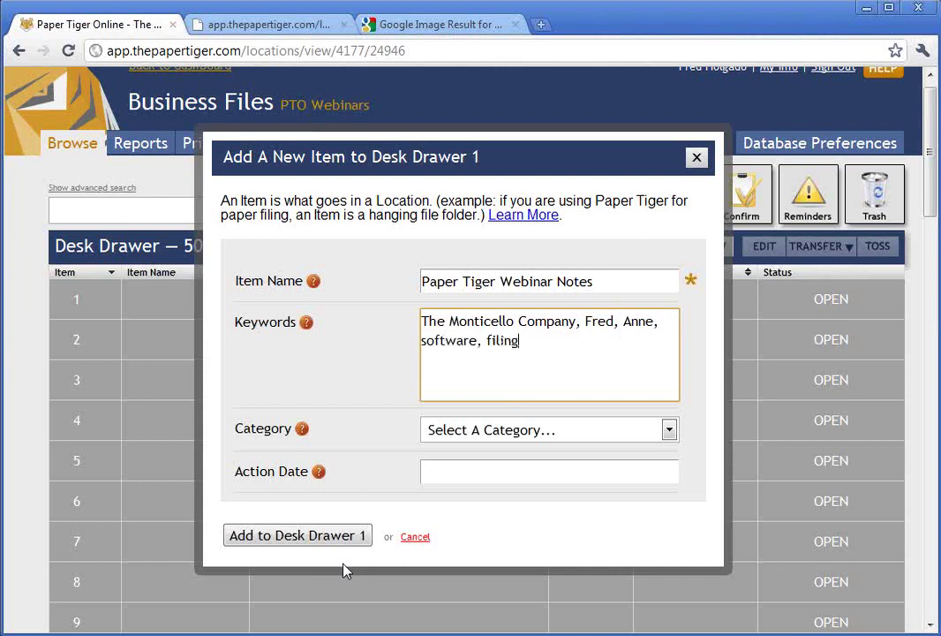
pyautogui.click(311, 536)
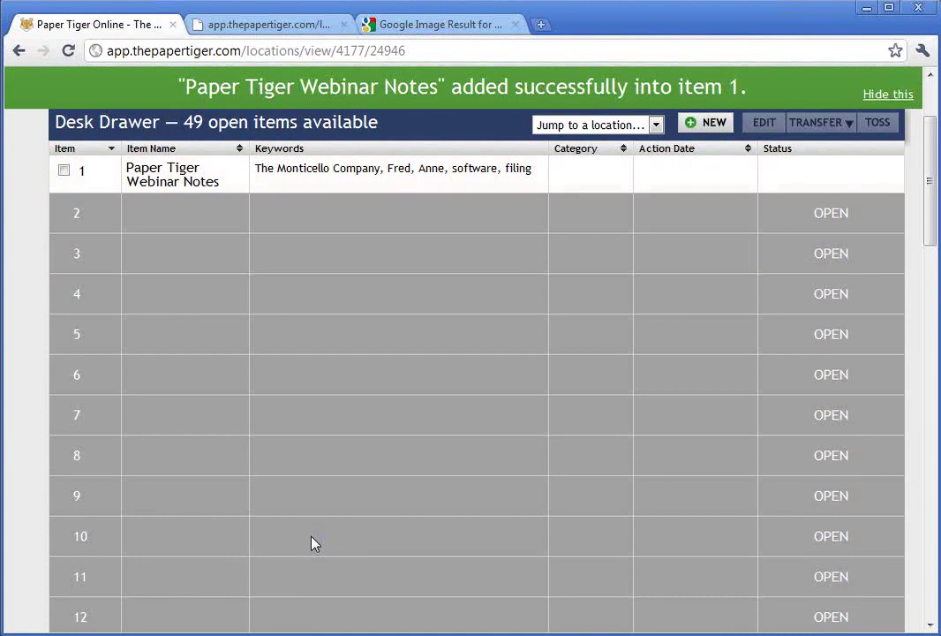
pyautogui.moveTo(105, 159)
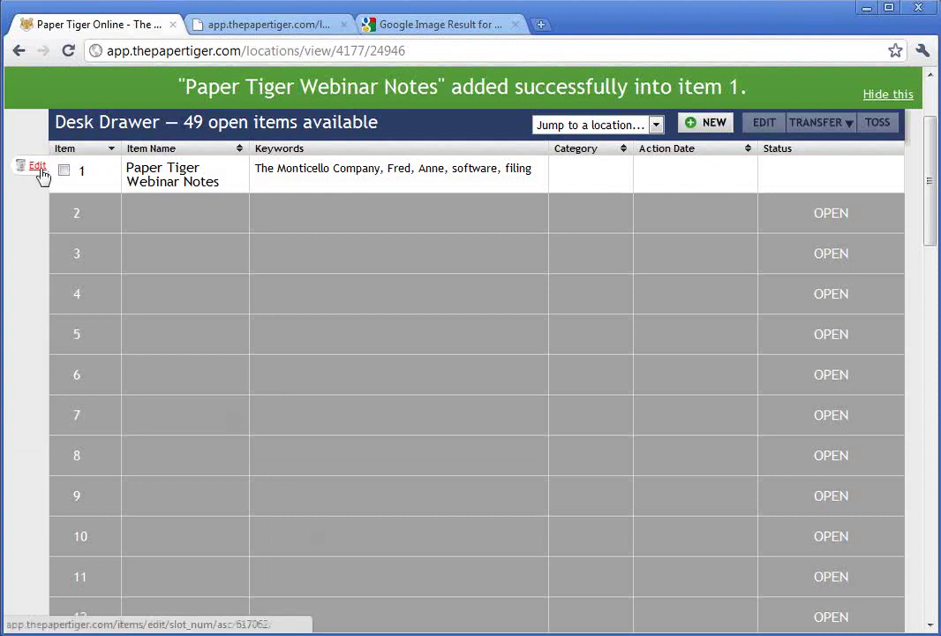
# - Start a new item in slot 2 of the Desk Drawer named "Taxes 2010" with the keywords "w-2s, 1099s, year end"
pyautogui.click(706, 125)
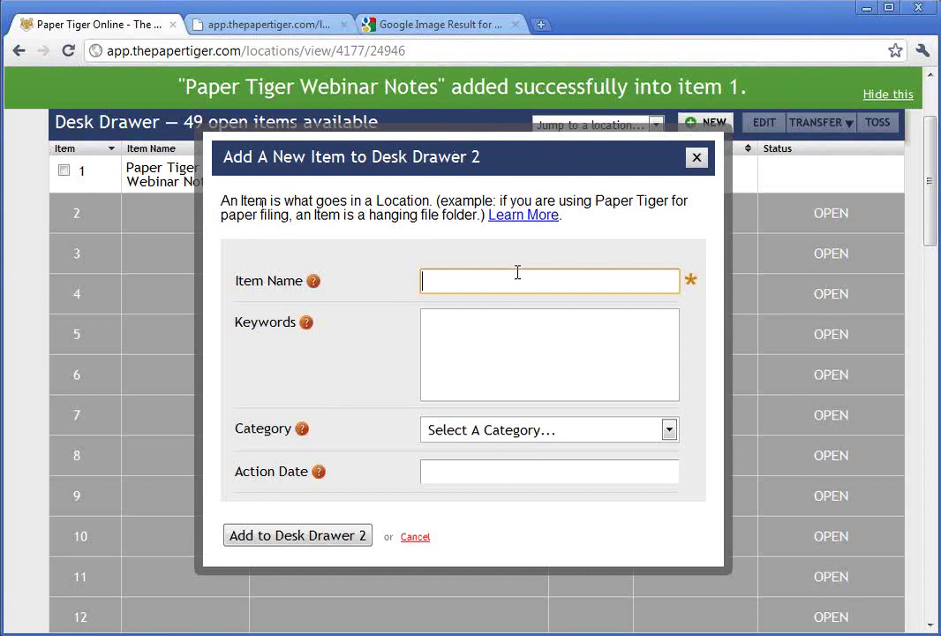
pyautogui.write('Taxes 2010')
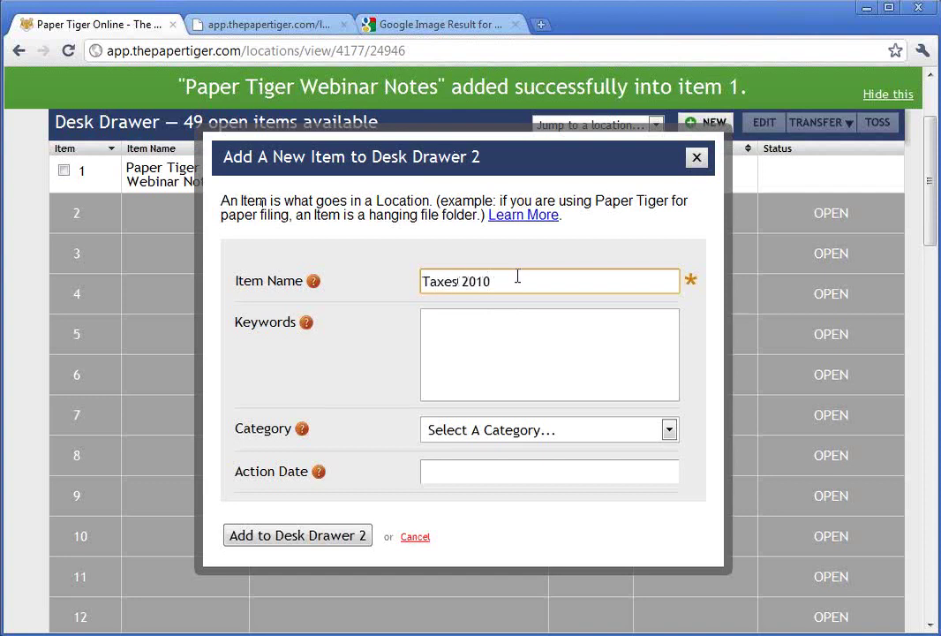
pyautogui.click(519, 332)
pyautogui.write('w-2')
pyautogui.write(',')
pyautogui.press('BackSpace')
pyautogui.press('BackSpace')
pyautogui.press('BackSpace')
pyautogui.write('s')
pyautogui.press('BackSpace')
pyautogui.write('2s, 100')
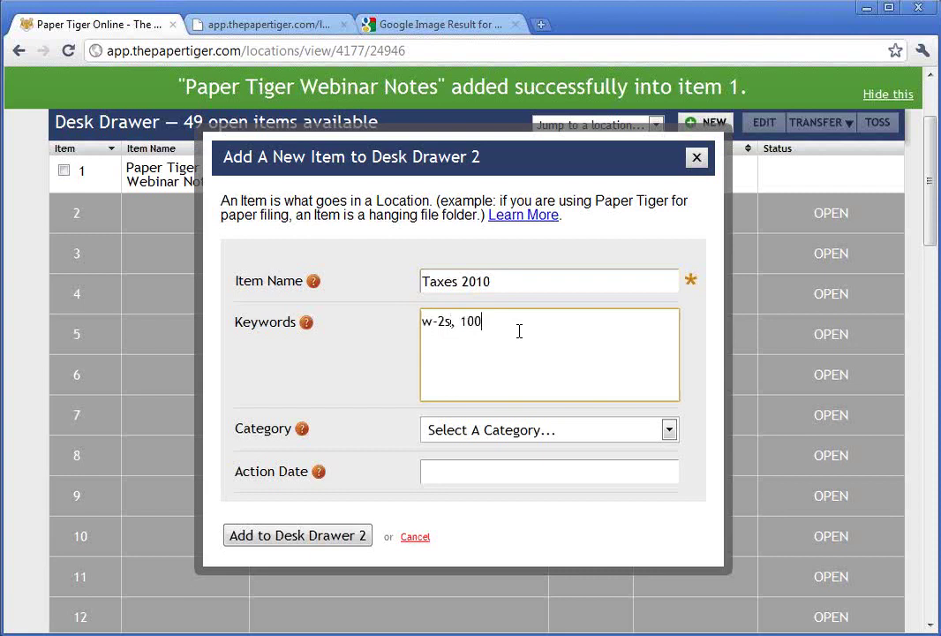
pyautogui.press('BackSpace')
pyautogui.write('99s, year end ta')
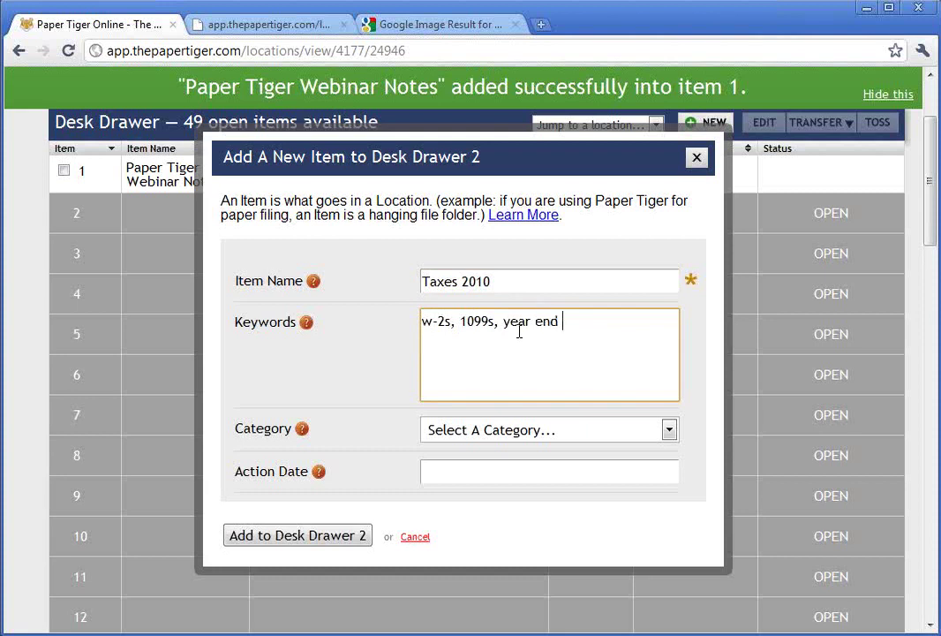
# - Complete the Taxes 2010 keywords with "bank statements, interest forms" and add the item to Desk Drawer 2
pyautogui.press('BackSpace')
pyautogui.press('BackSpace')
pyautogui.write('bank statements')
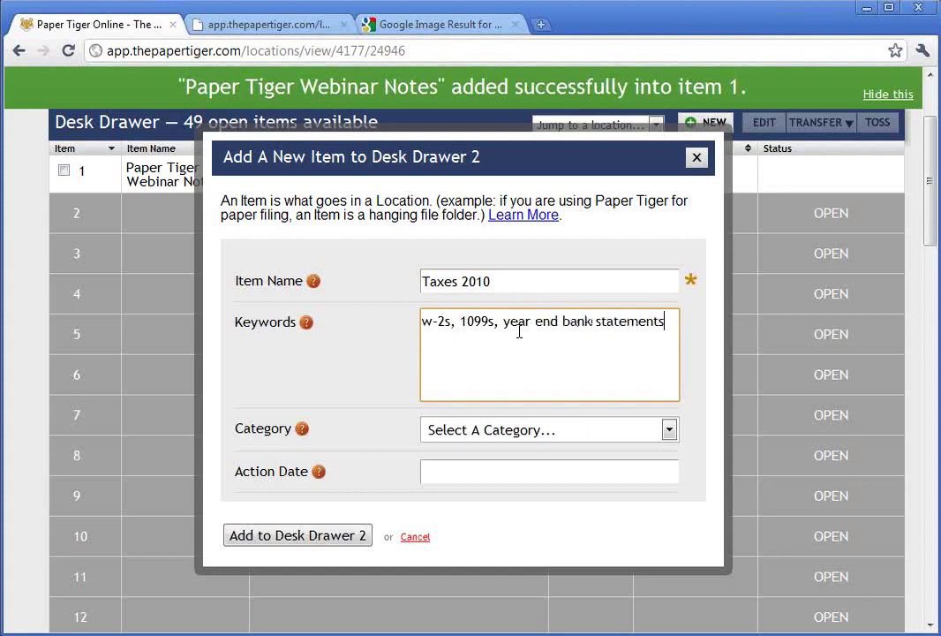
pyautogui.write(', interest forms')
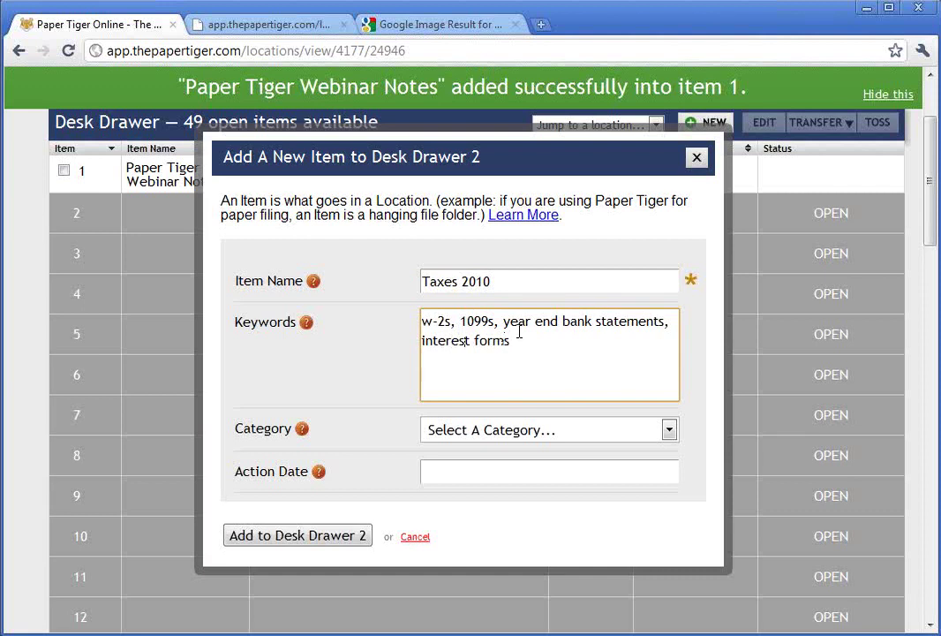
pyautogui.click(293, 535)
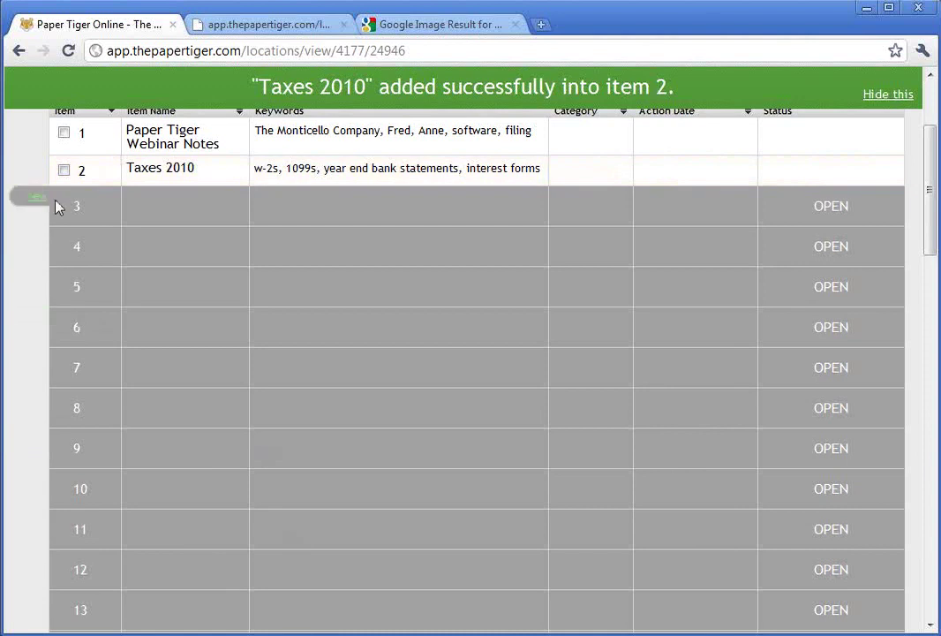
# - Start a new item in slot 3 of the Desk Drawer named "Bluetooth Receipt" with the keywords "target, headset"
pyautogui.click(39, 202)
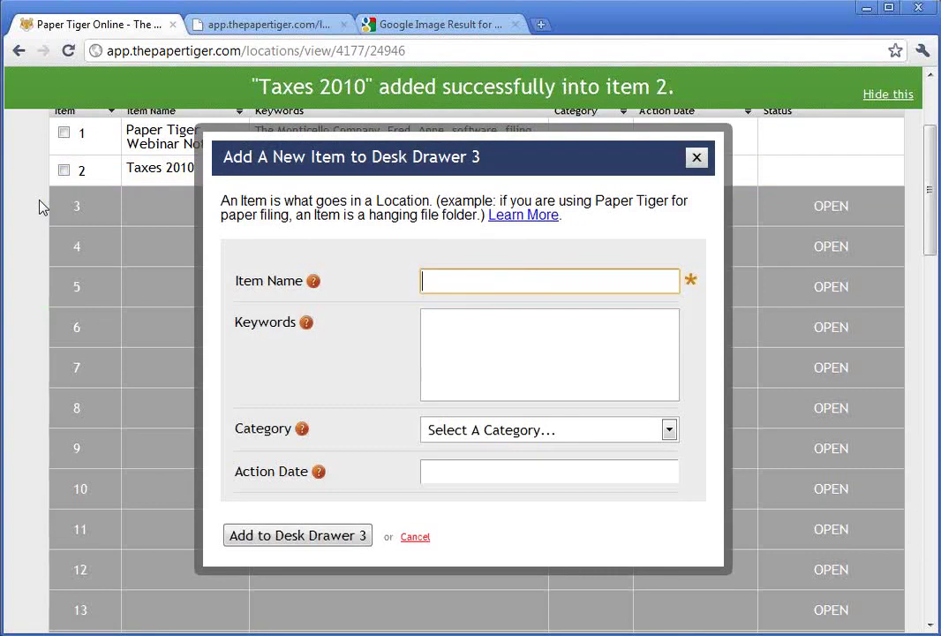
pyautogui.write('Bluetooth  Receipt')
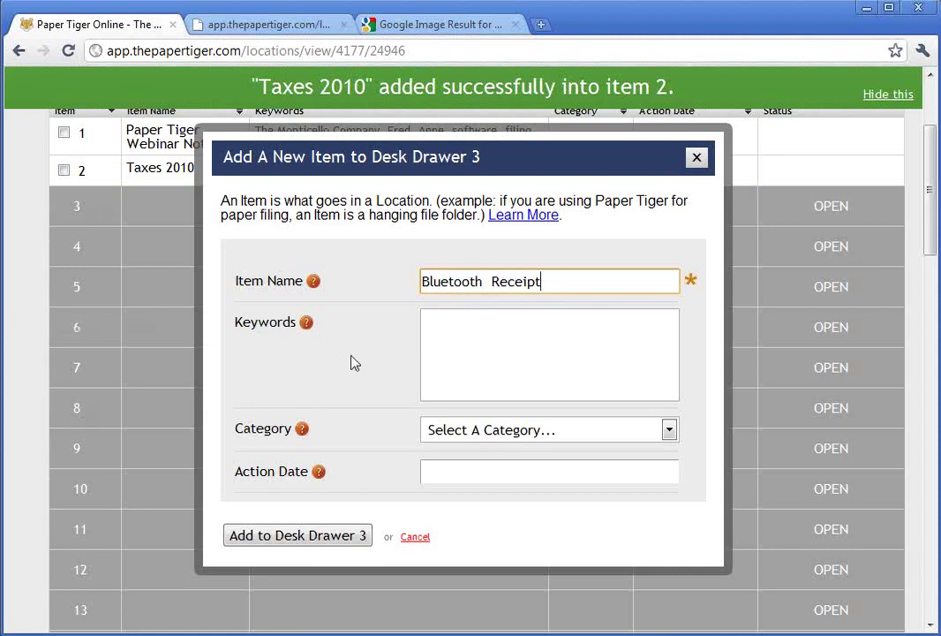
pyautogui.click(508, 356)
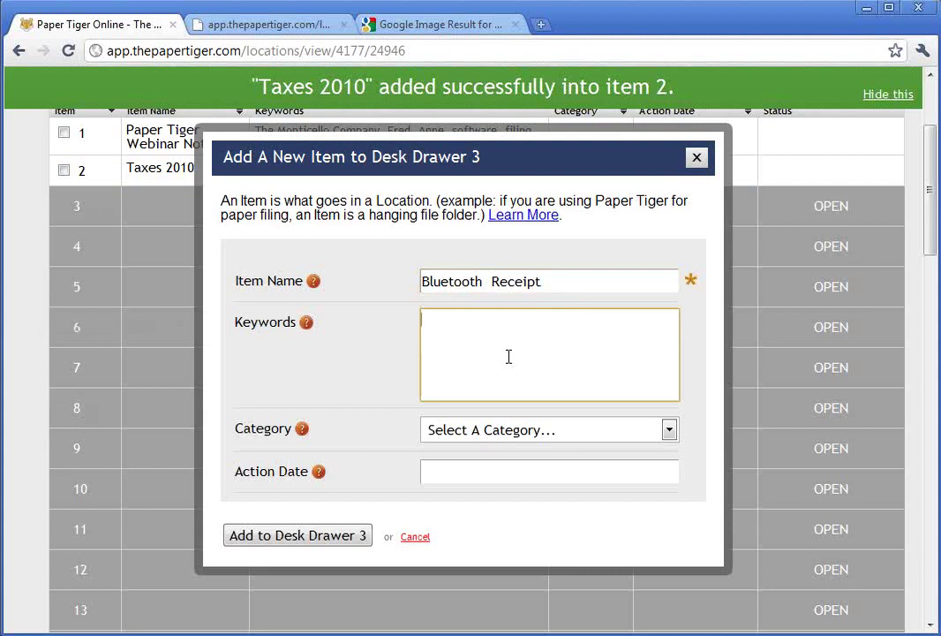
pyautogui.write('target, headset')
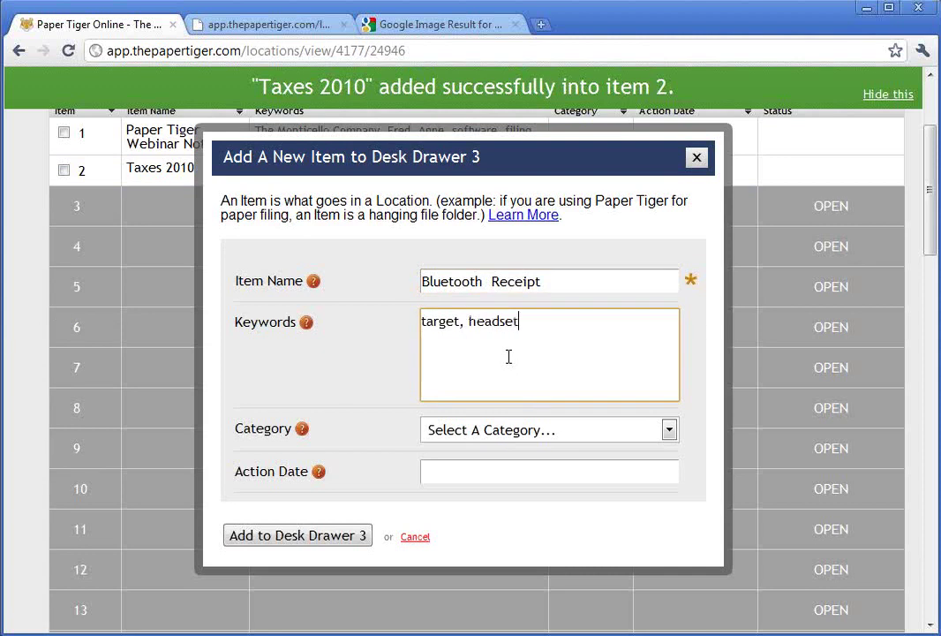
pyautogui.write(',')
pyautogui.press('BackSpace')
pyautogui.press('BackSpace')
pyautogui.write('t')
# - Set the Bluetooth Receipt item's action date to 03/11/2011 and add it to Desk Drawer 3
pyautogui.click(462, 467)
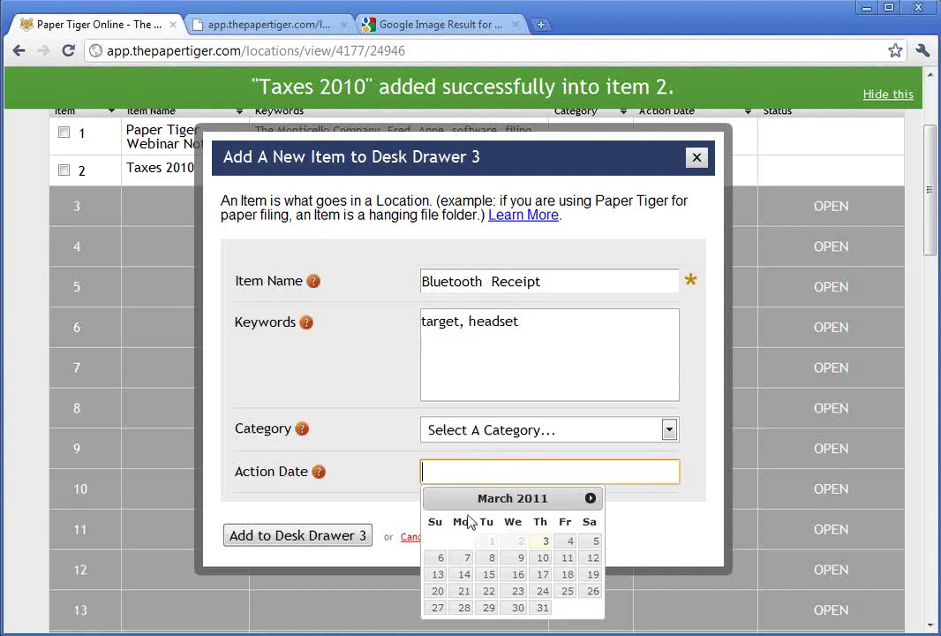
pyautogui.click(567, 558)
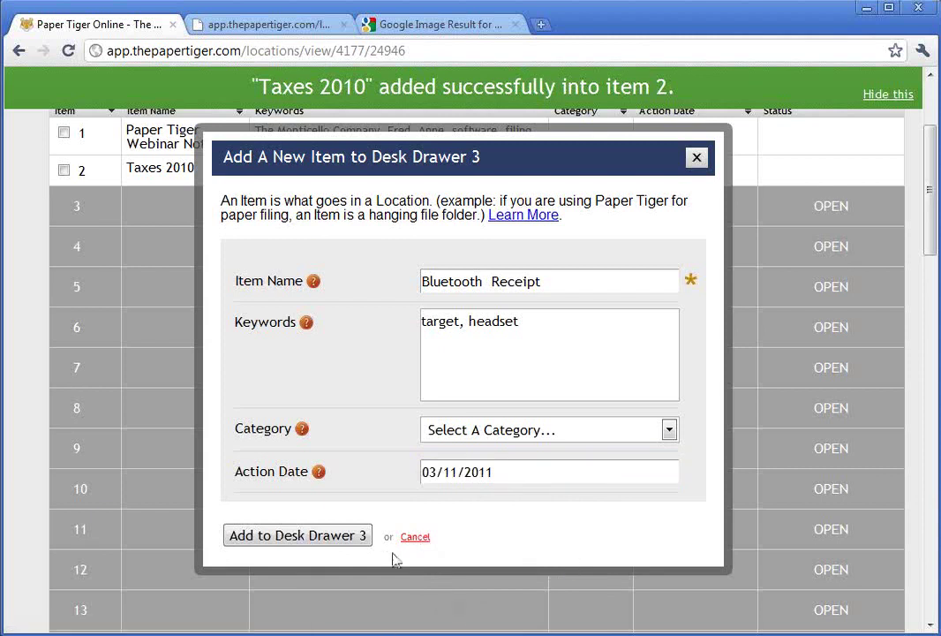
pyautogui.click(304, 538)
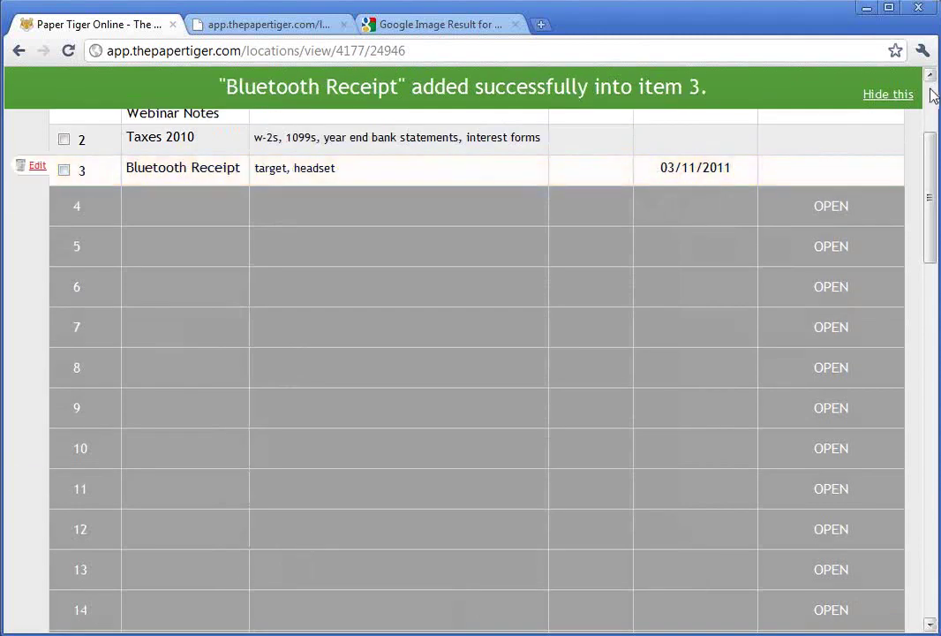
# - Add an item named "Taxes 2011" with the keywords "receipts, charity, donations" to Desk Drawer 4
pyautogui.scroll(3, 930, 80)
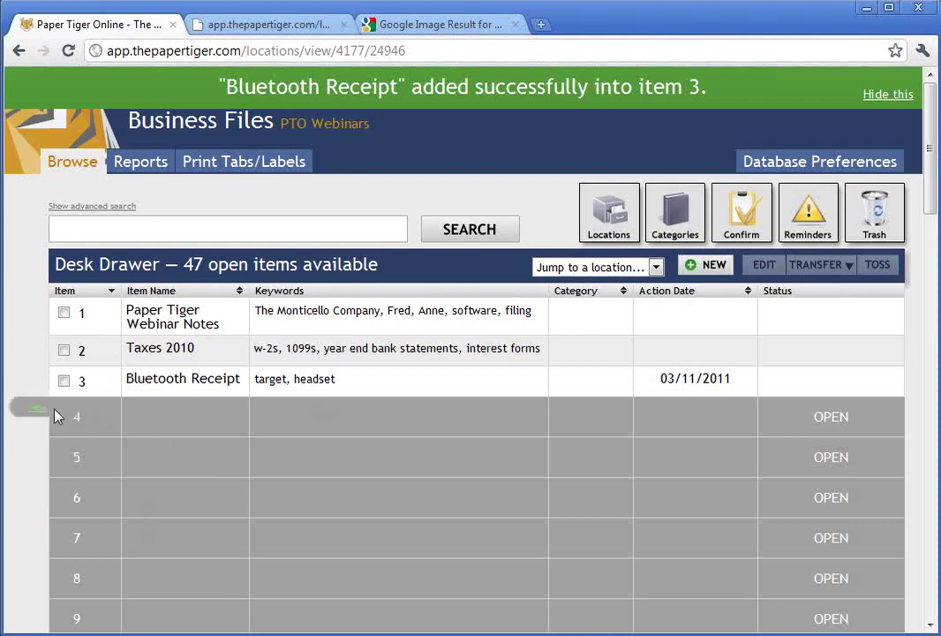
pyautogui.click(35, 408)
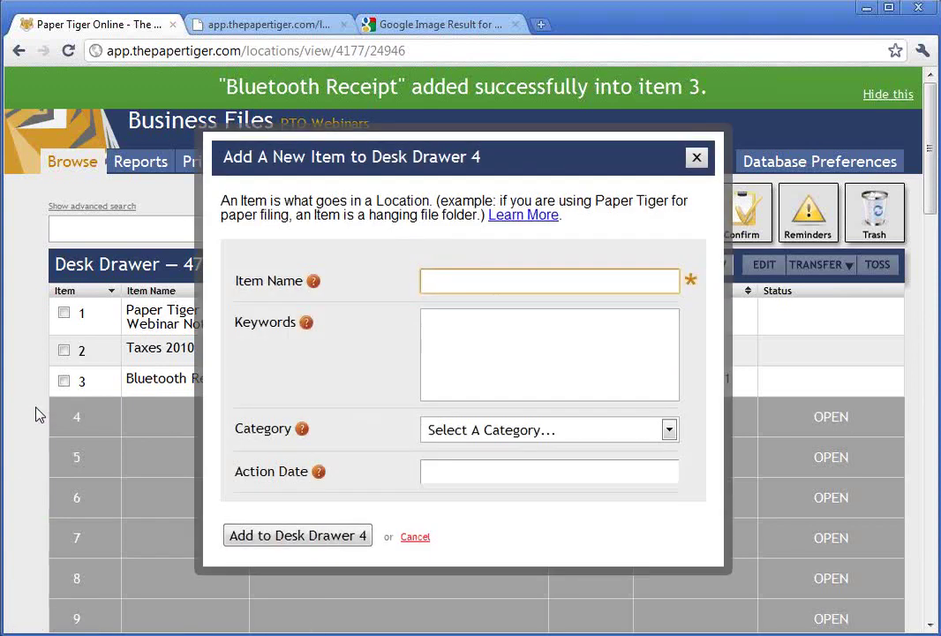
pyautogui.write('Taxes 2011')
pyautogui.press('Tab')
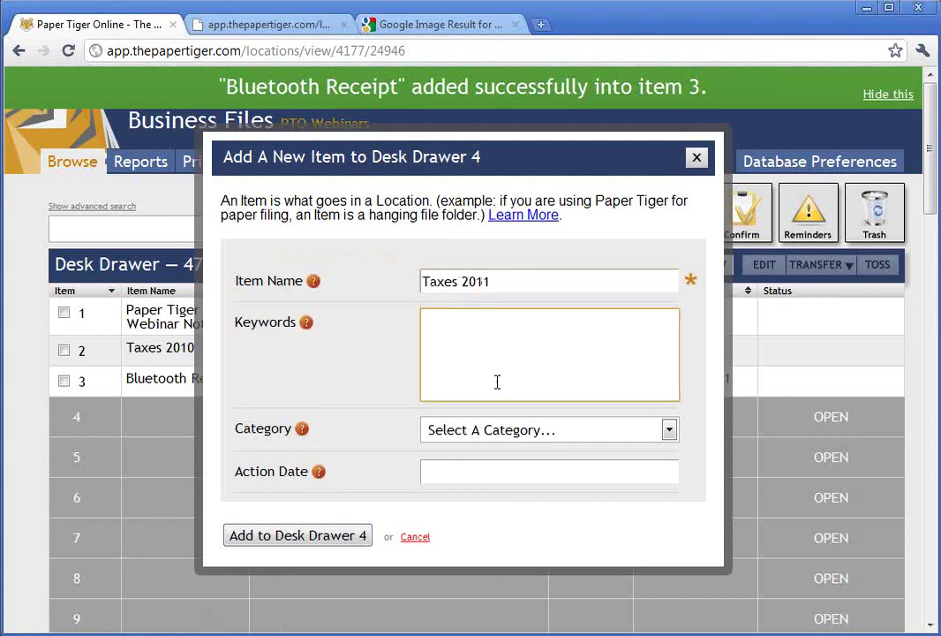
pyautogui.write('receipts, charity, donations')
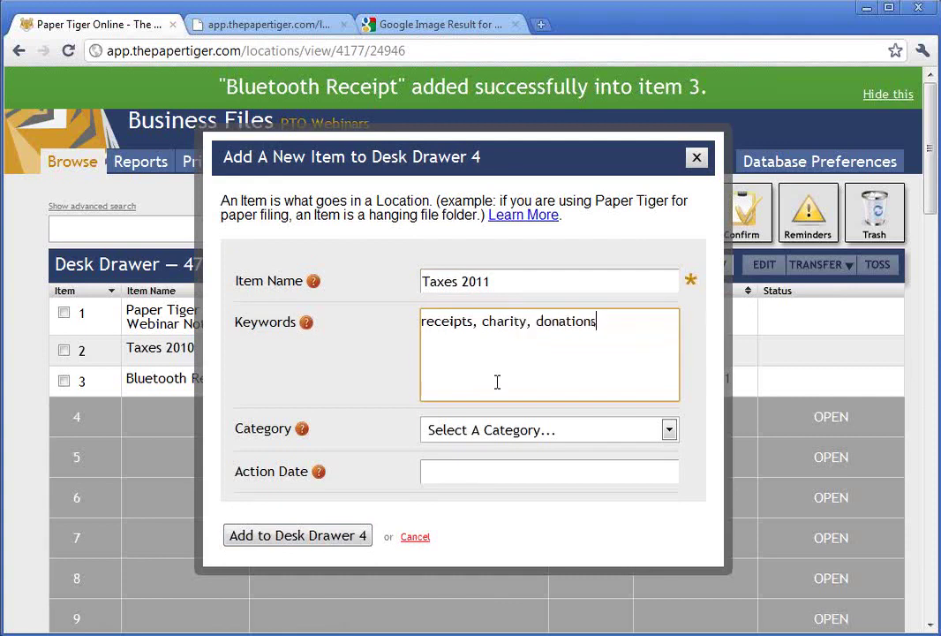
pyautogui.click(330, 535)
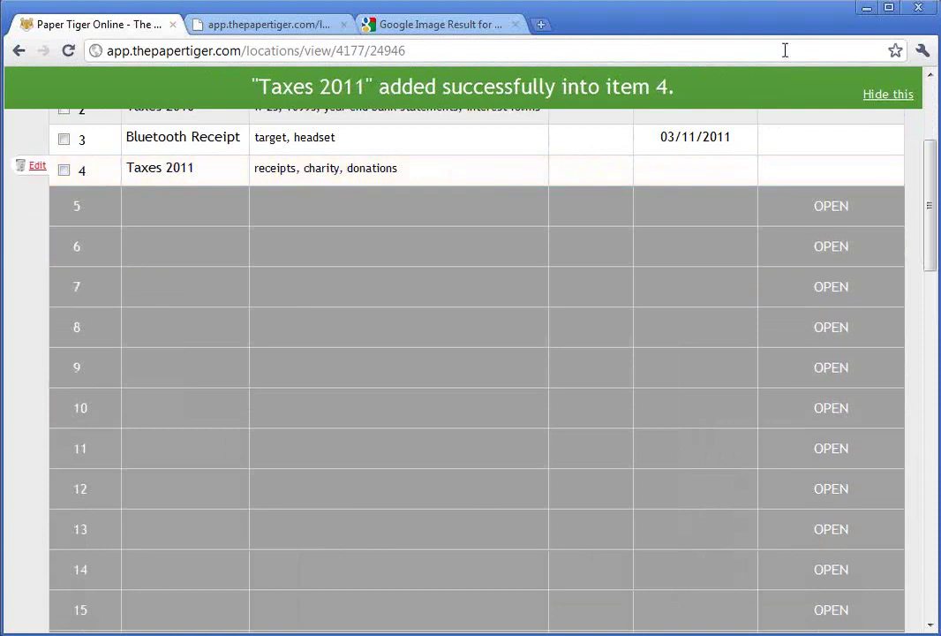
# - Start moving the Taxes 2010 item out of the Desk Drawer and choose Reference as its new location
pyautogui.click(931, 77)
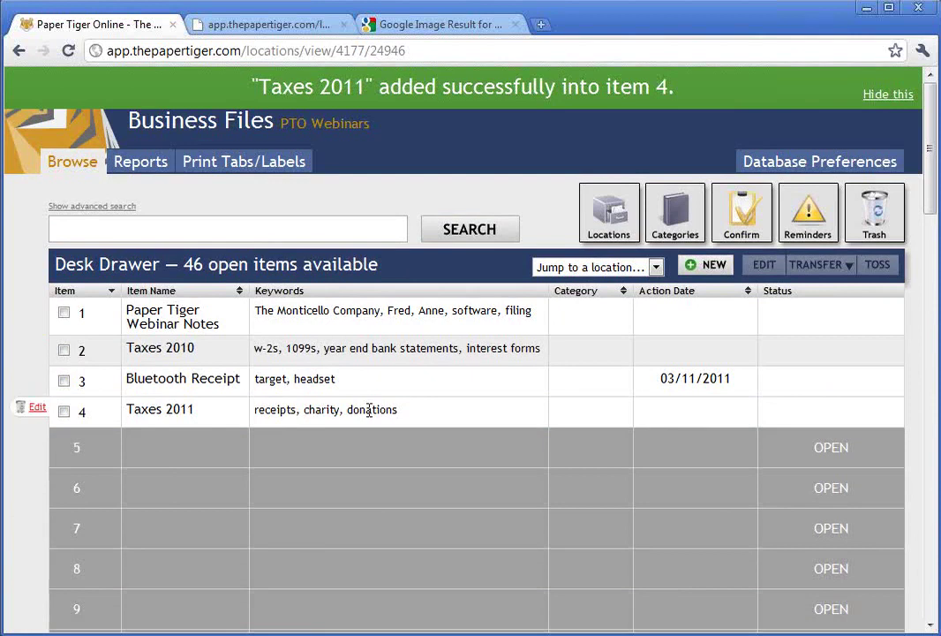
pyautogui.click(655, 267)
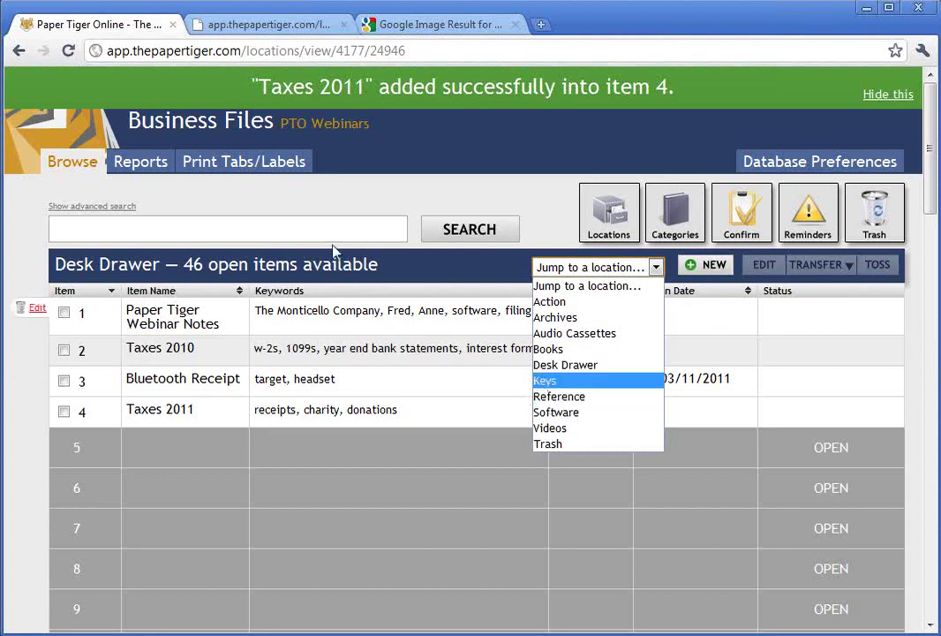
pyautogui.click(64, 350)
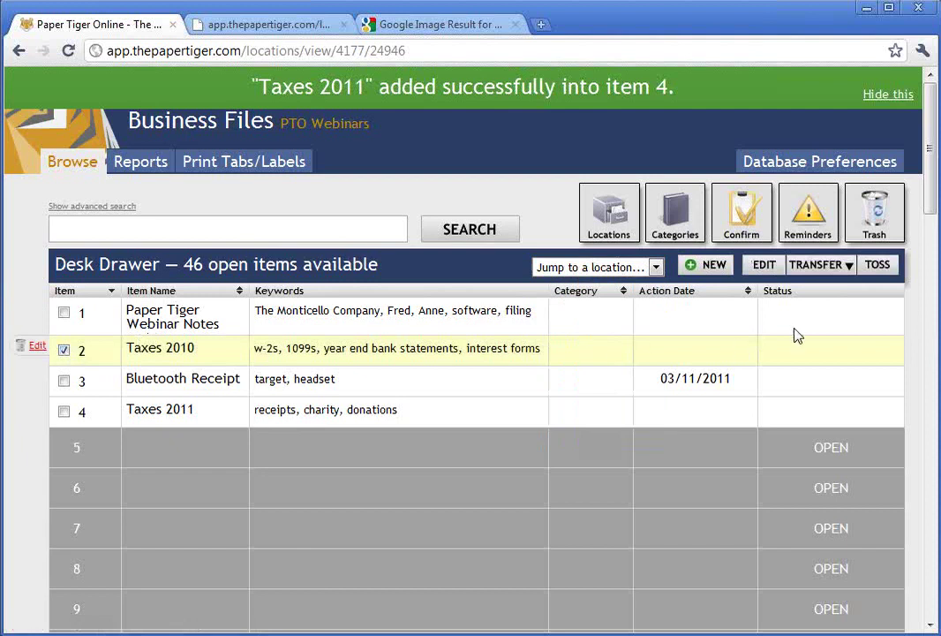
pyautogui.click(819, 266)
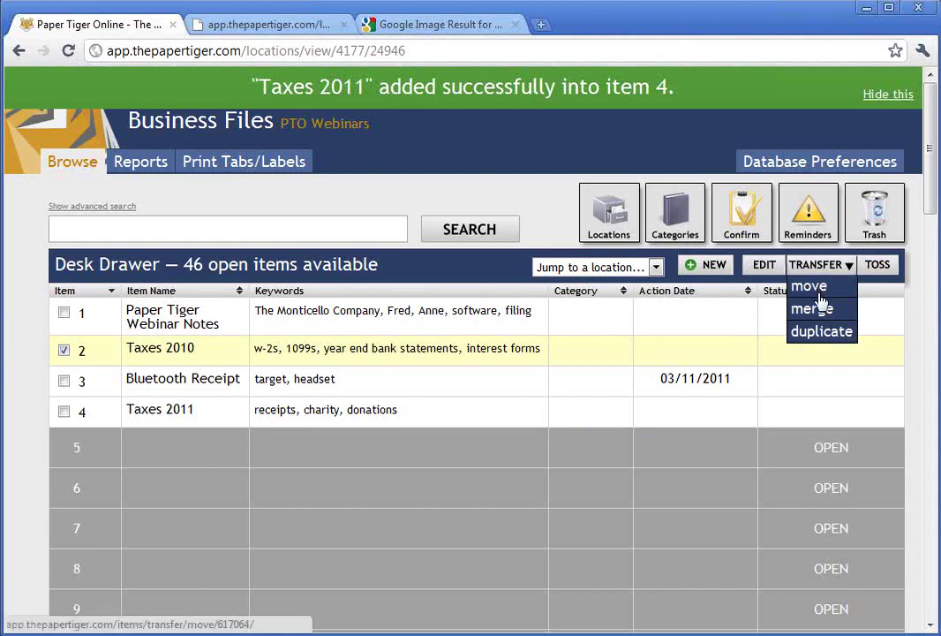
pyautogui.click(817, 294)
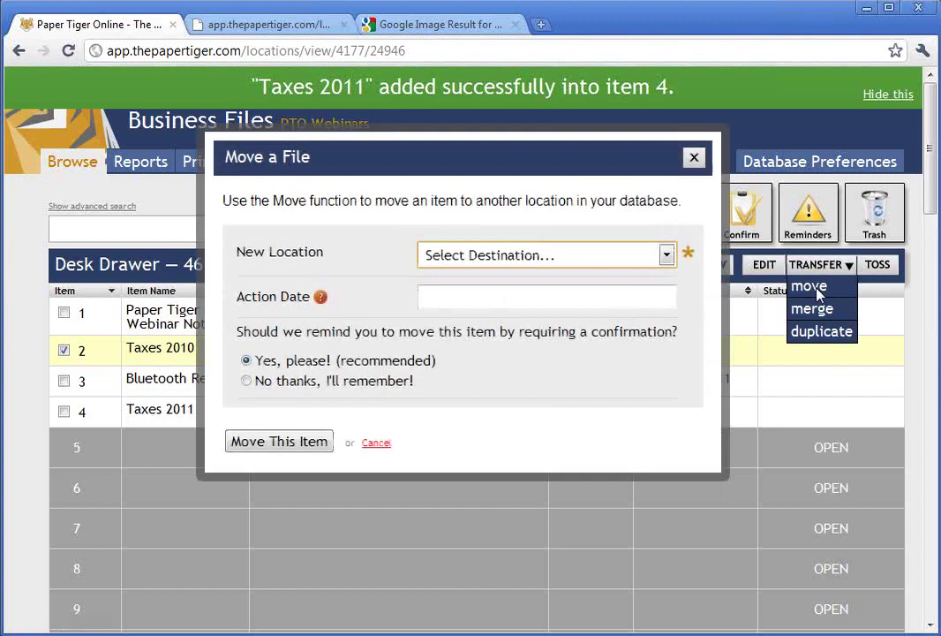
pyautogui.click(667, 255)
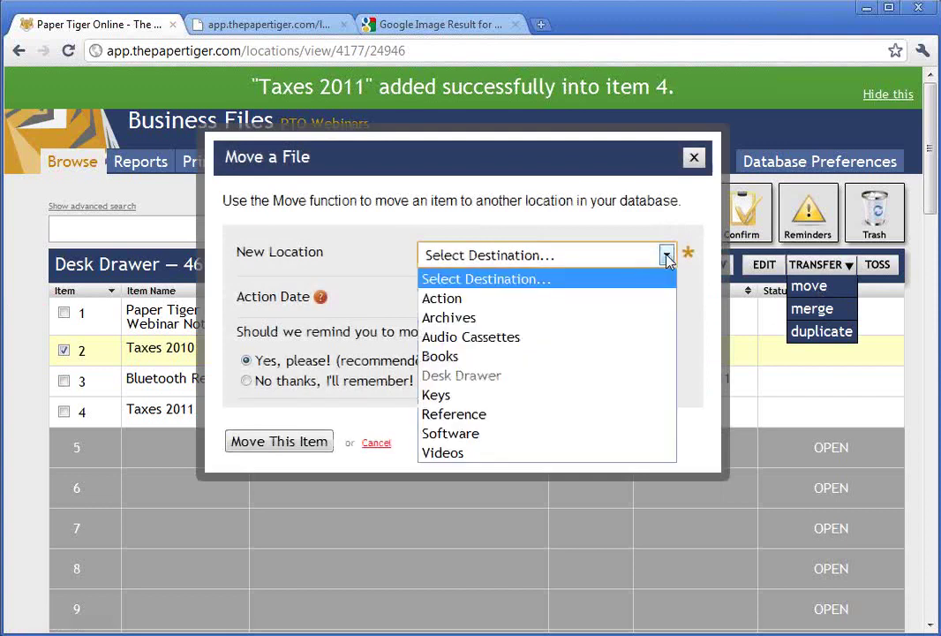
pyautogui.click(479, 417)
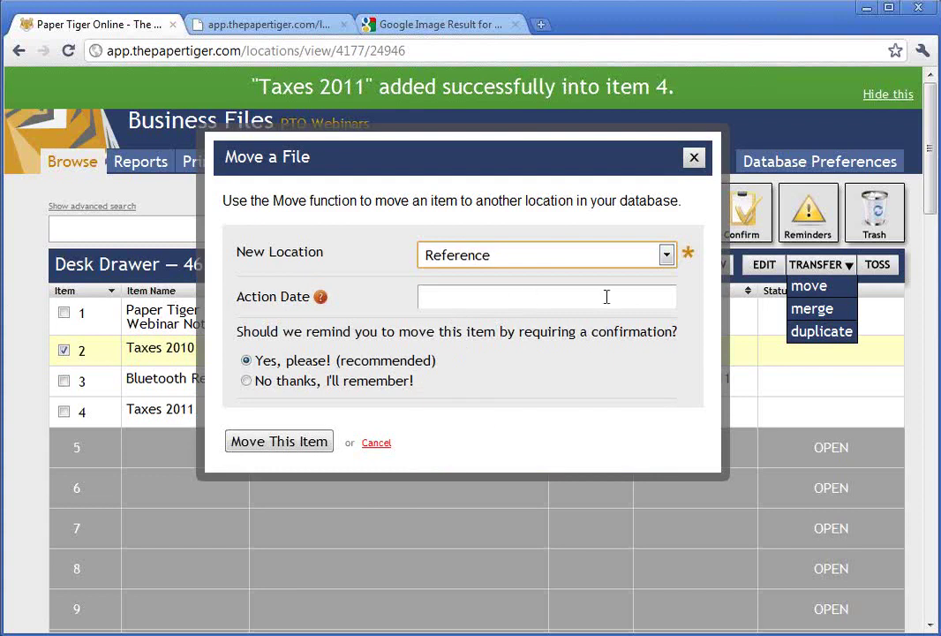
pyautogui.click(667, 256)
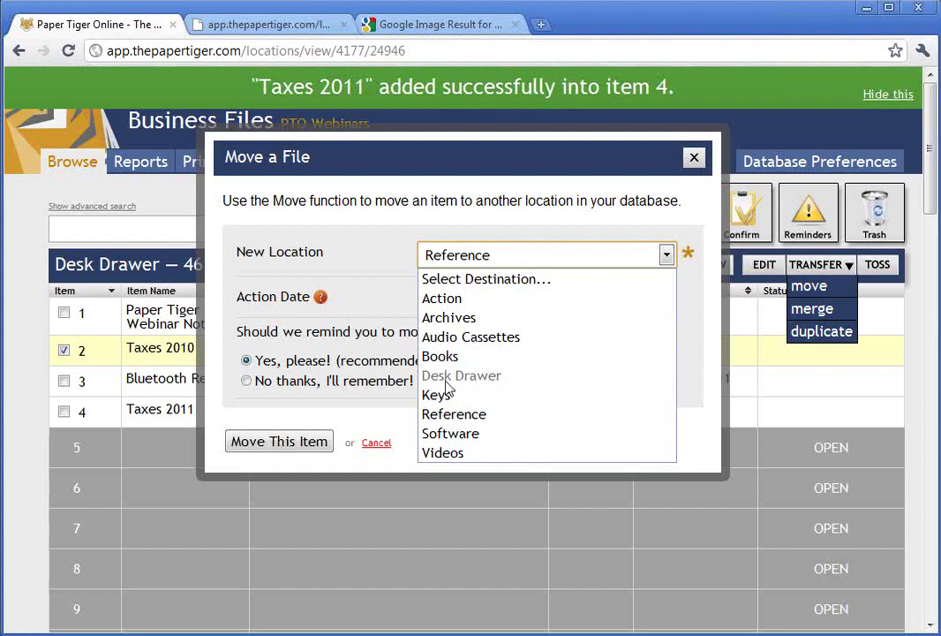
pyautogui.click(472, 256)
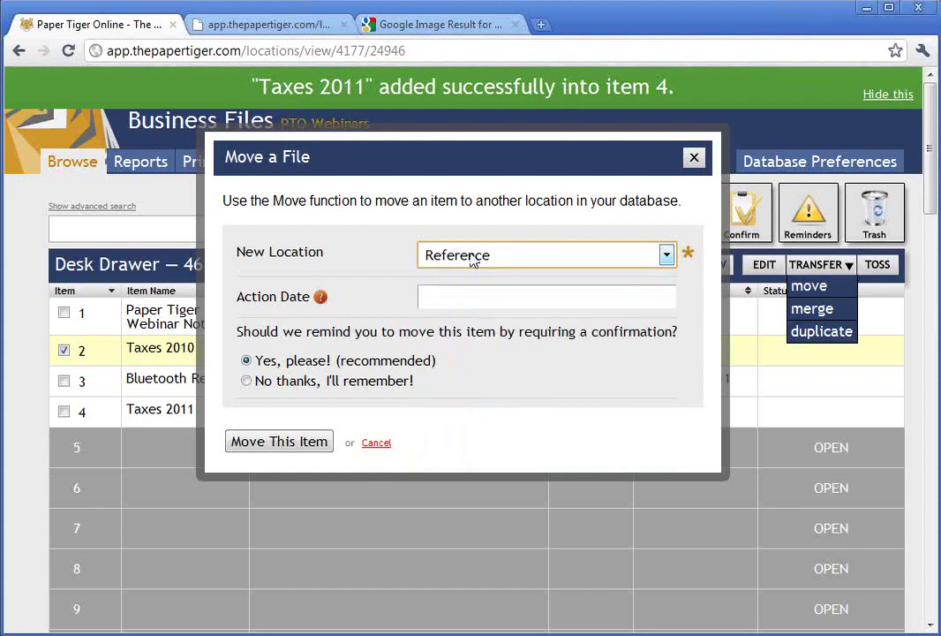
# - Set the moved item's action date to 12/31/2018 and move it without requiring a confirmation reminder
pyautogui.click(458, 295)
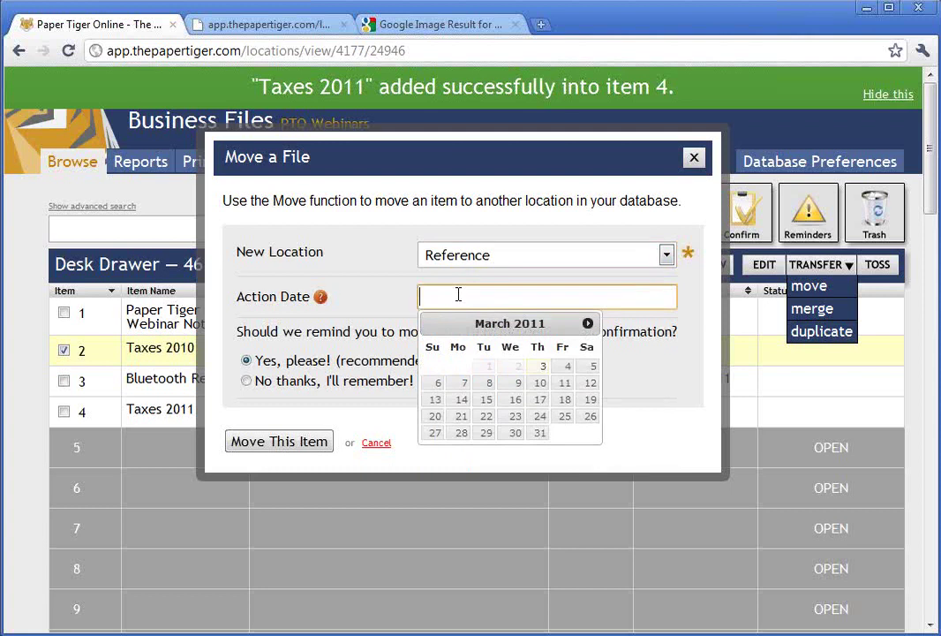
pyautogui.write('12')
pyautogui.write('-')
pyautogui.write('21')
pyautogui.write('/2018')
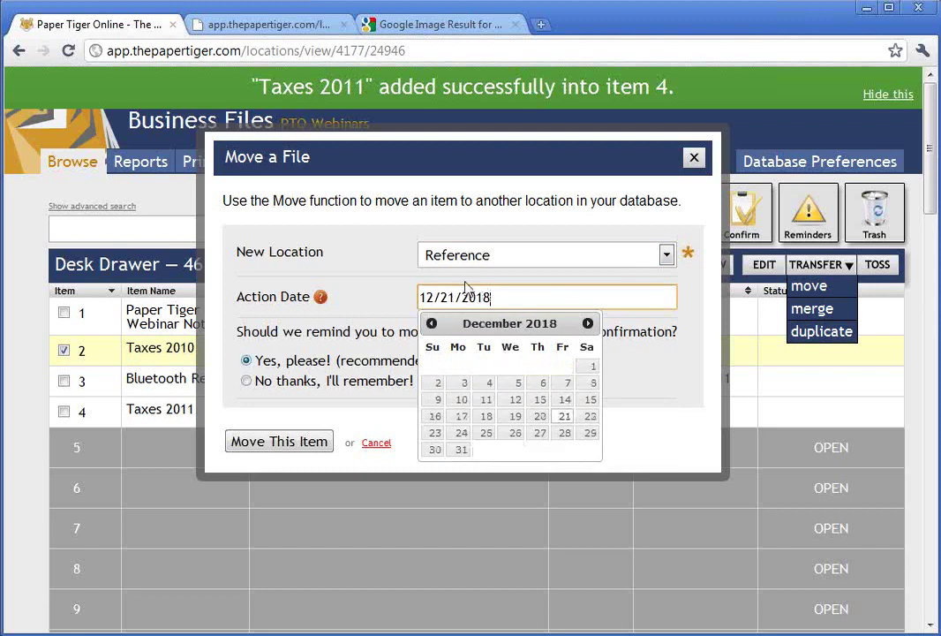
pyautogui.doubleClick(452, 297)
pyautogui.write('31')
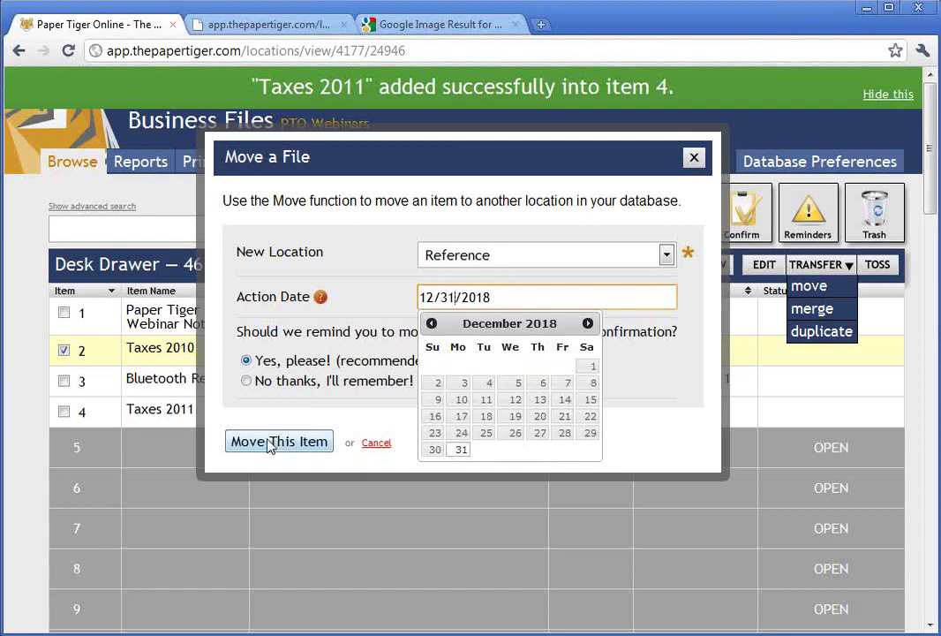
pyautogui.click(374, 319)
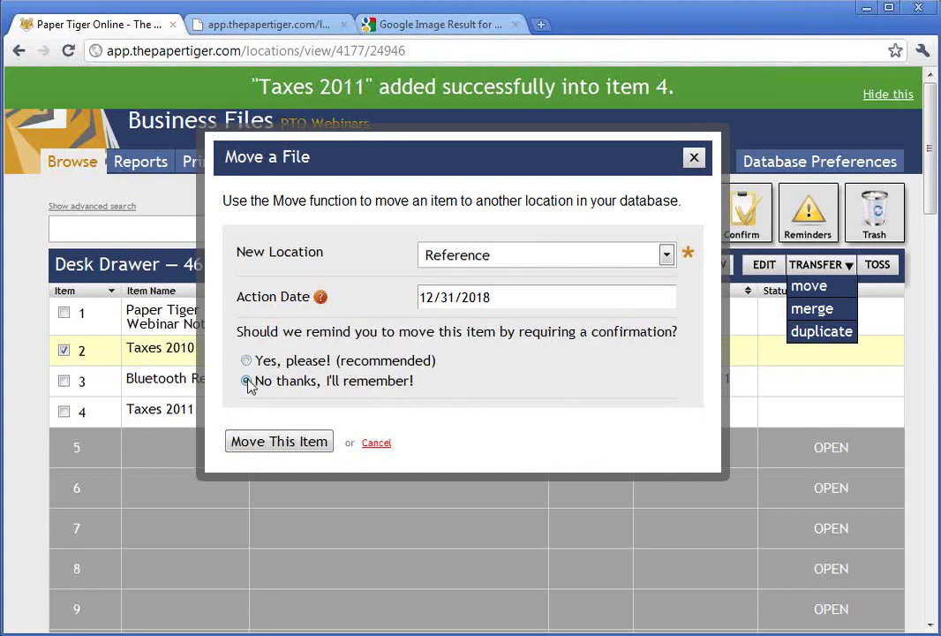
pyautogui.click(263, 446)
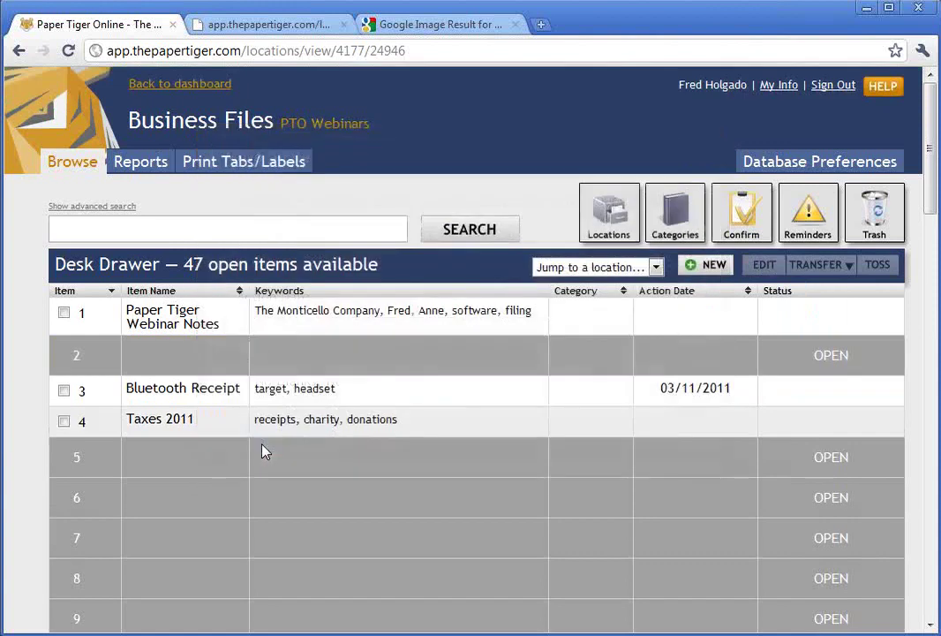
# - Search the Business Files database for "2010"
pyautogui.click(249, 227)
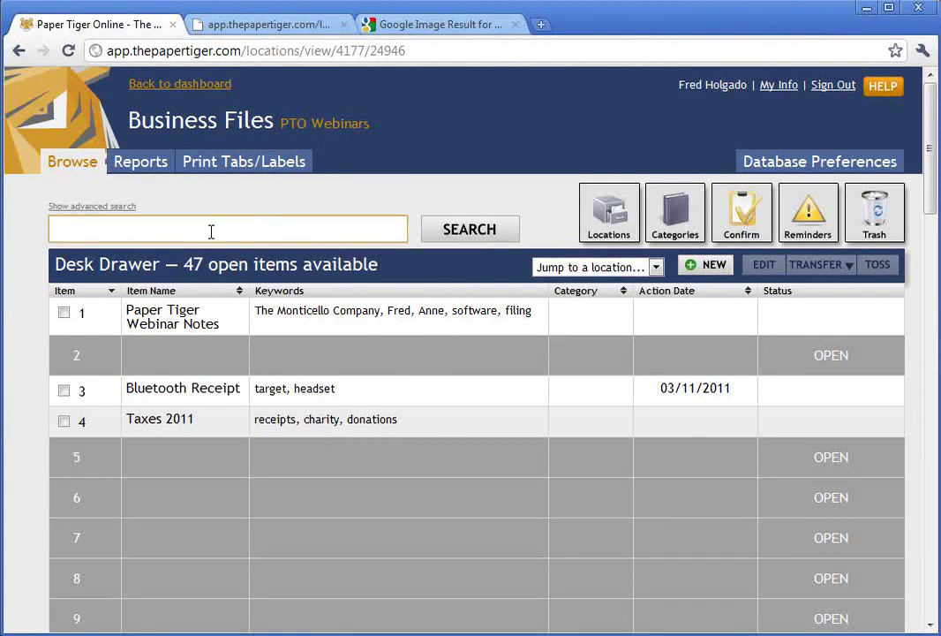
pyautogui.write('2010')
pyautogui.click(475, 235)
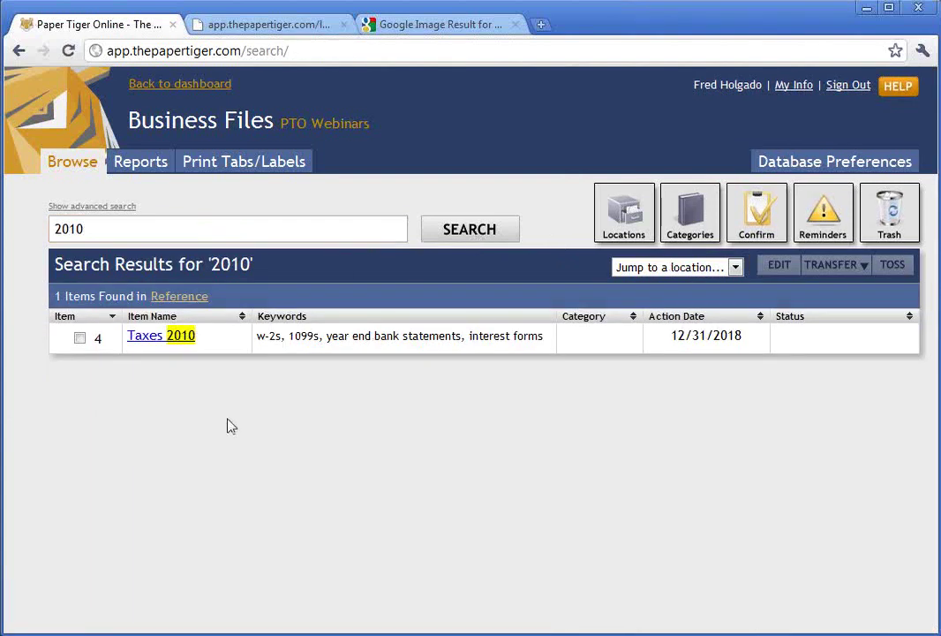
# - Open the Reference location that holds the Taxes 2010 item found by the search
pyautogui.moveTo(207, 336)
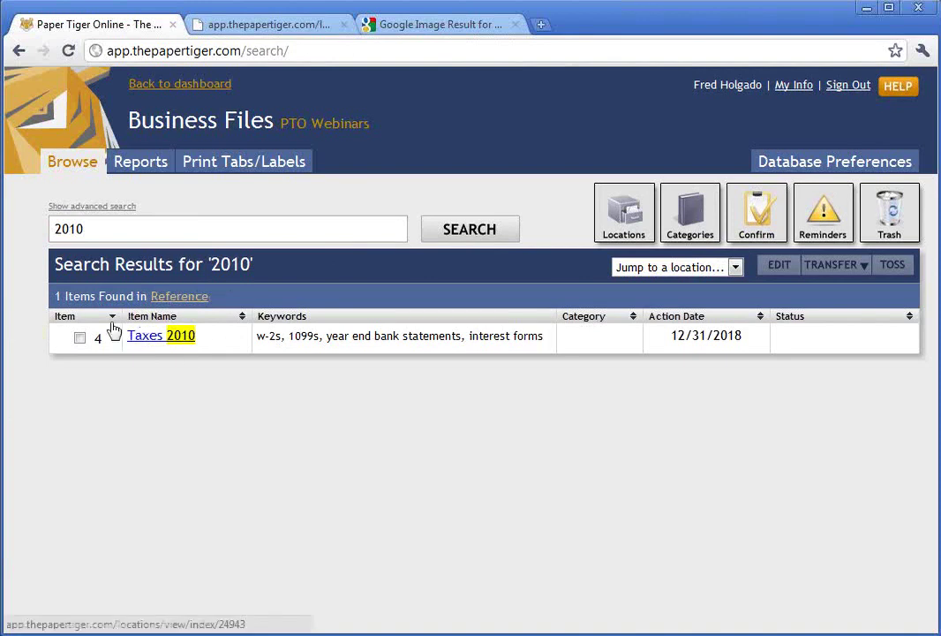
pyautogui.moveTo(99, 337)
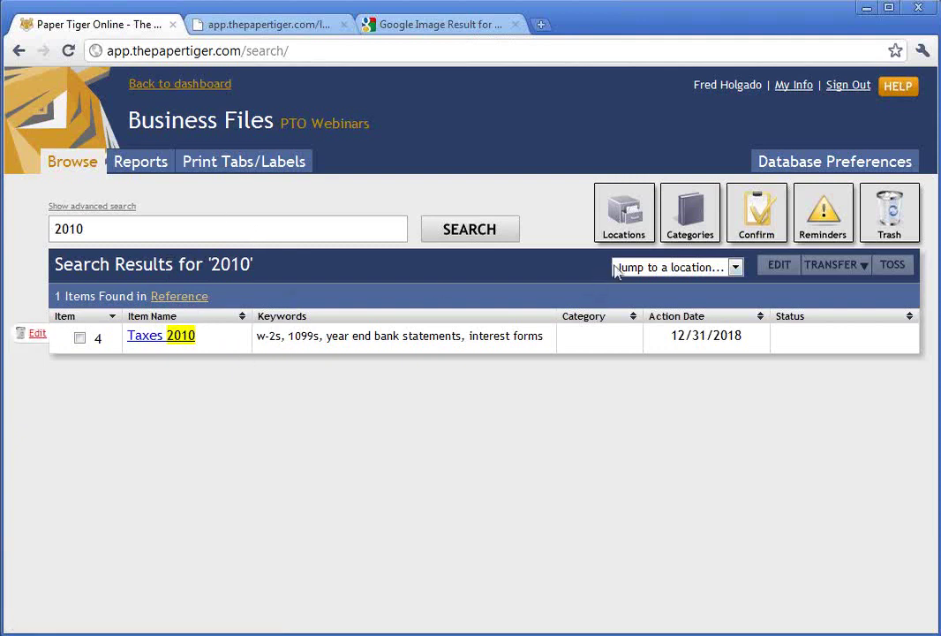
pyautogui.click(735, 267)
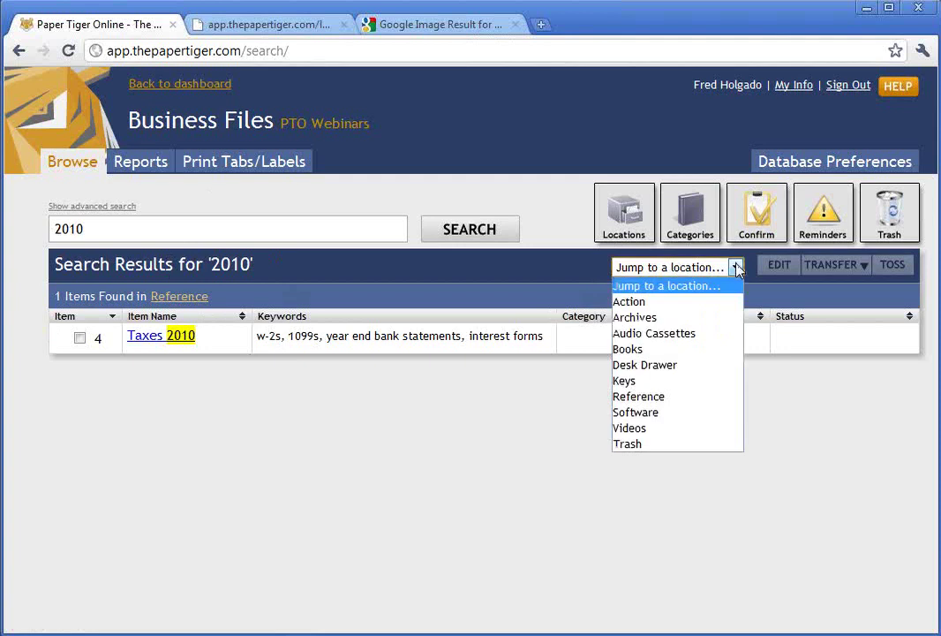
pyautogui.click(633, 399)
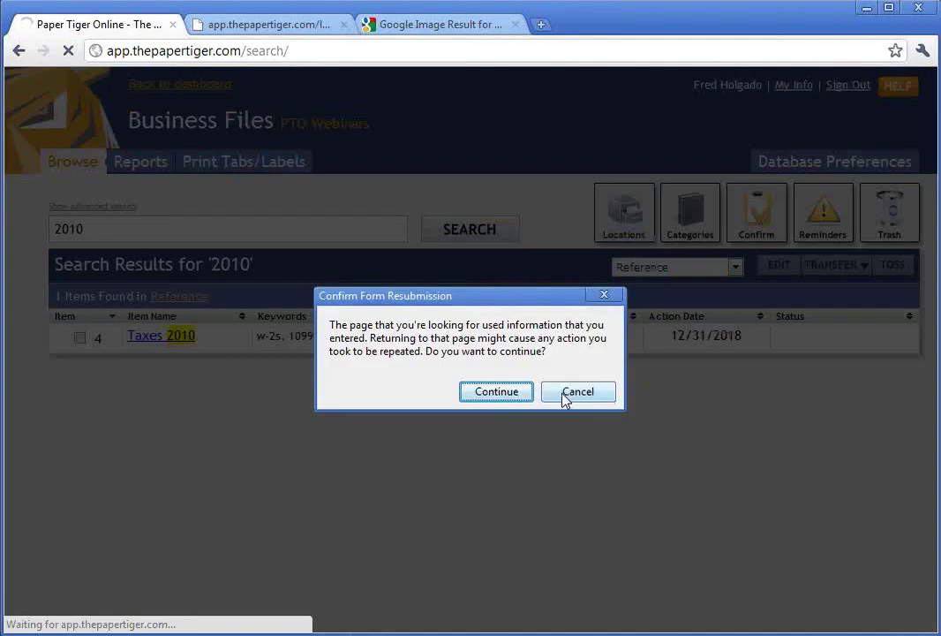
pyautogui.click(508, 394)
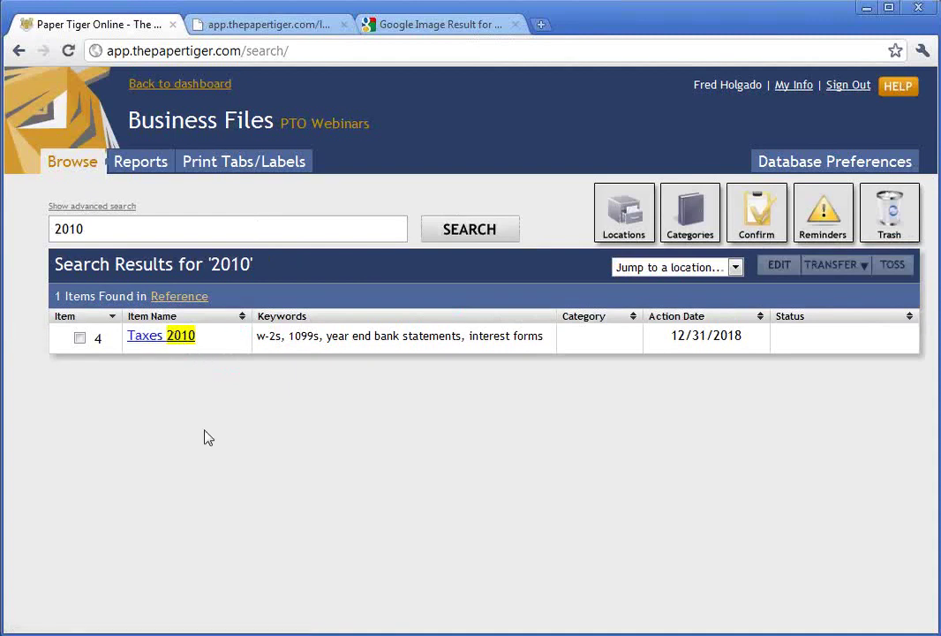
pyautogui.click(178, 299)
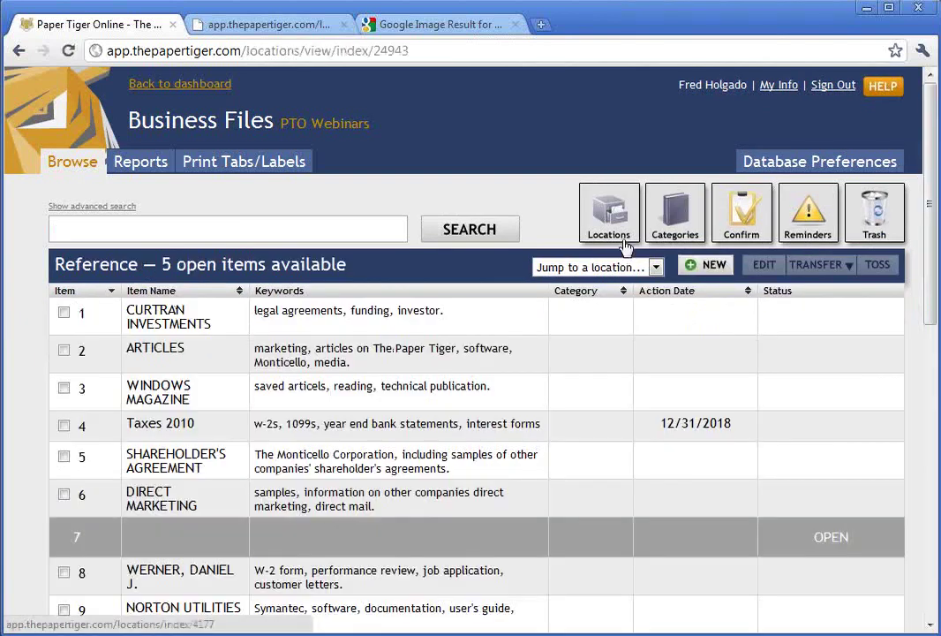
# - Return to the list of all locations and jump from there to the Reference location
pyautogui.click(624, 239)
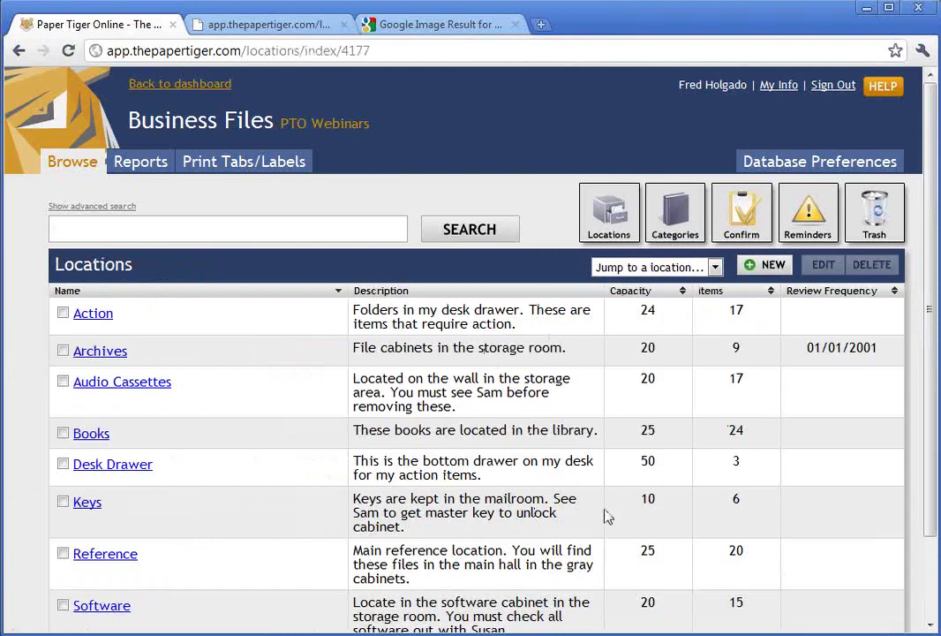
pyautogui.click(715, 266)
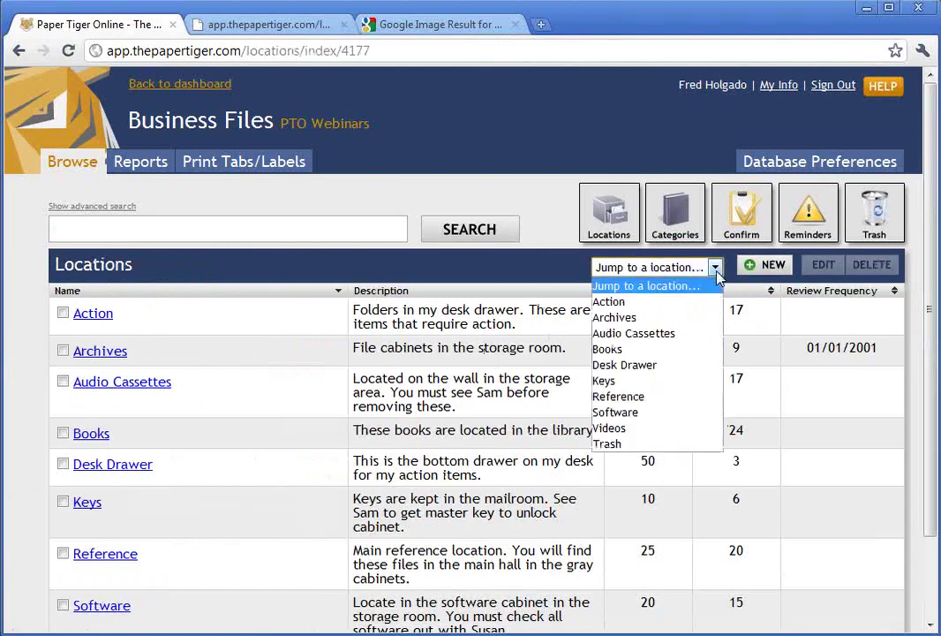
pyautogui.click(617, 395)
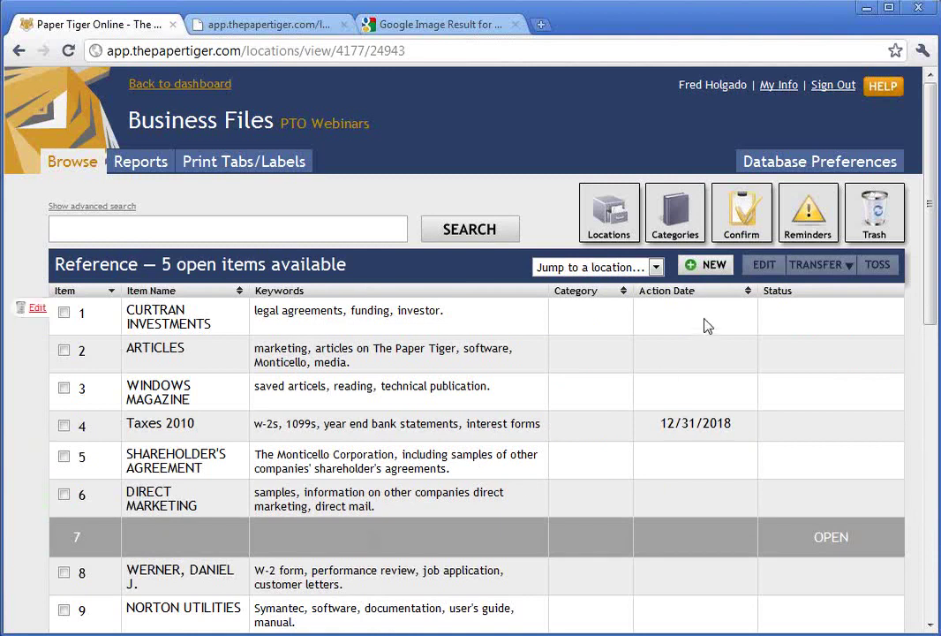
# - View the blank new-item form for Reference 7, close it, and look through the Reference items and open slots
pyautogui.click(709, 274)
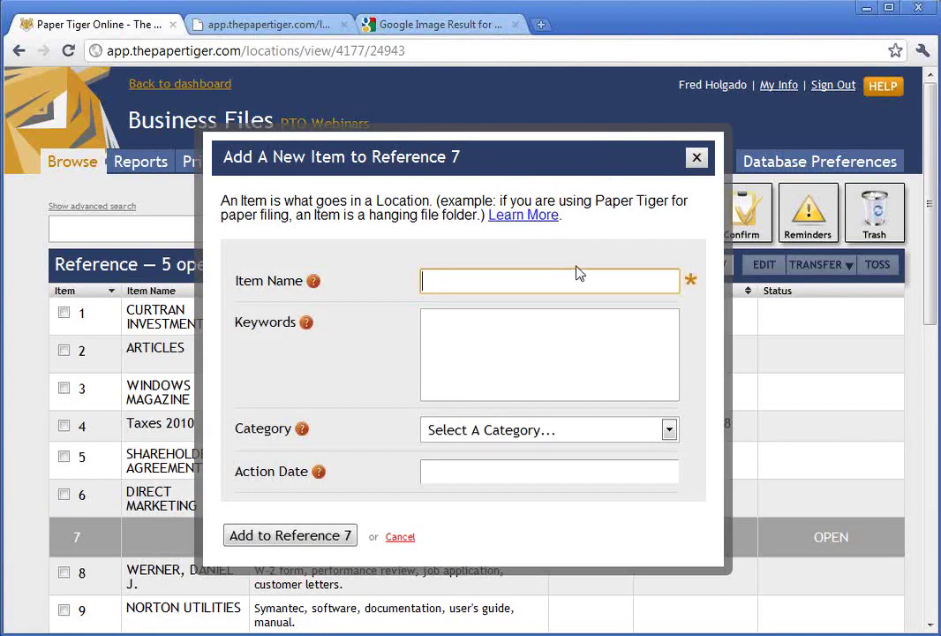
pyautogui.click(697, 164)
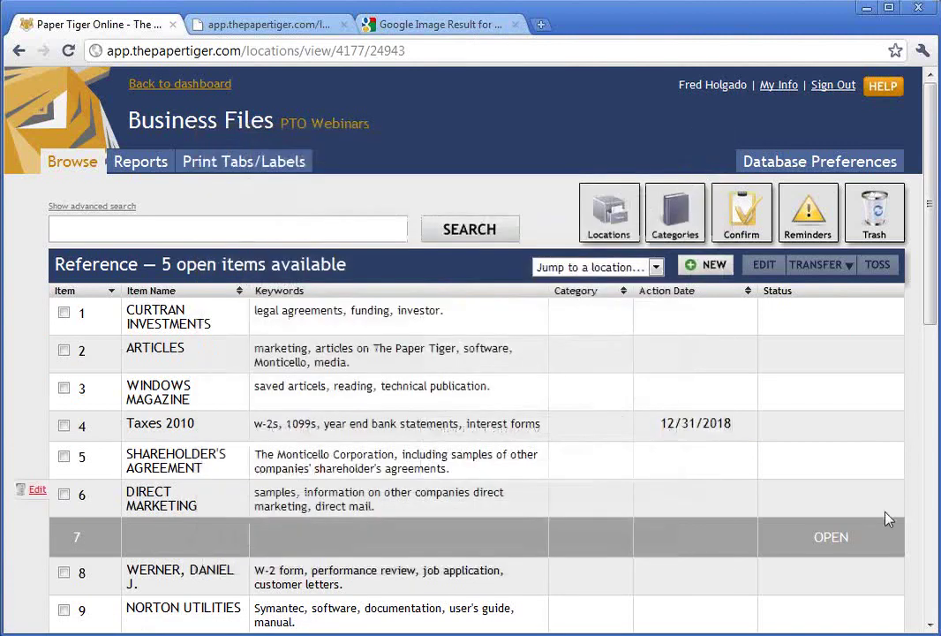
pyautogui.scroll(-5, 888, 519)
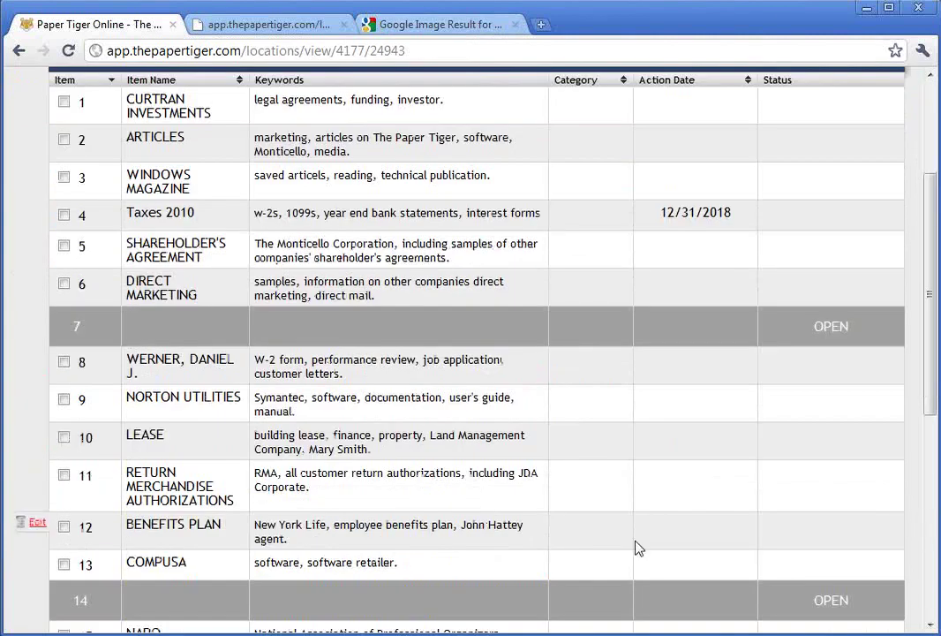
pyautogui.click(926, 521)
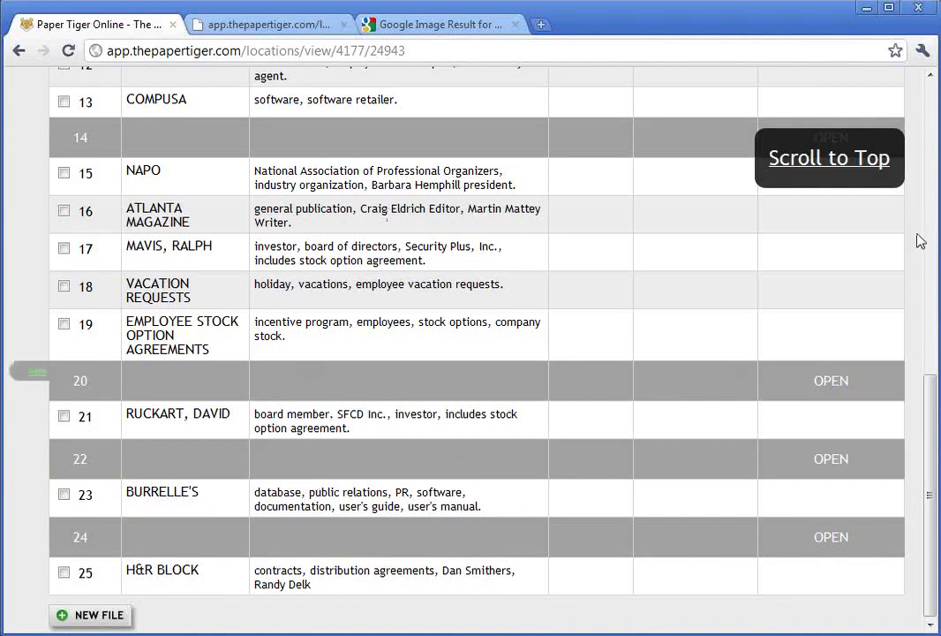
pyautogui.click(933, 106)
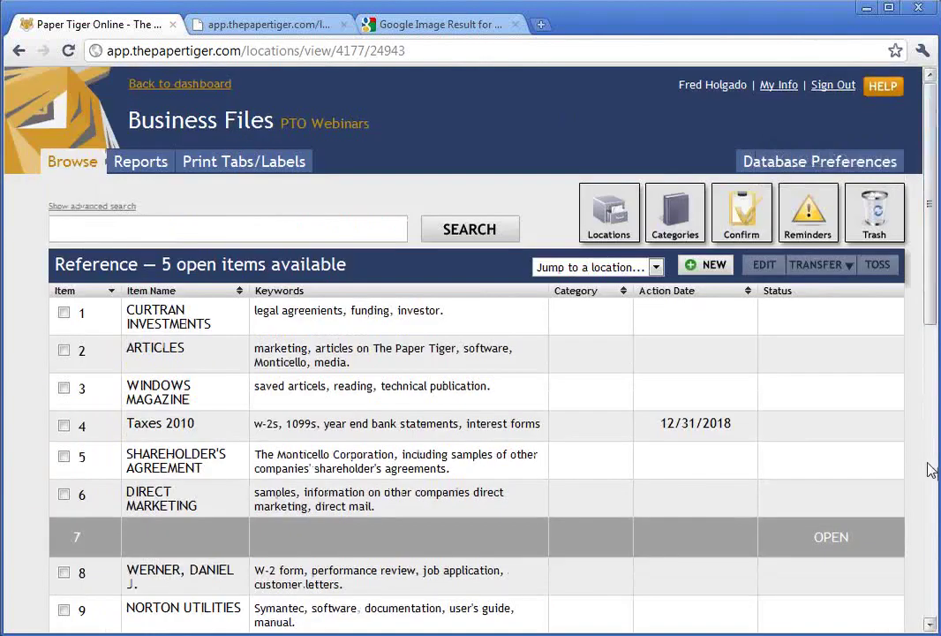
pyautogui.click(926, 309)
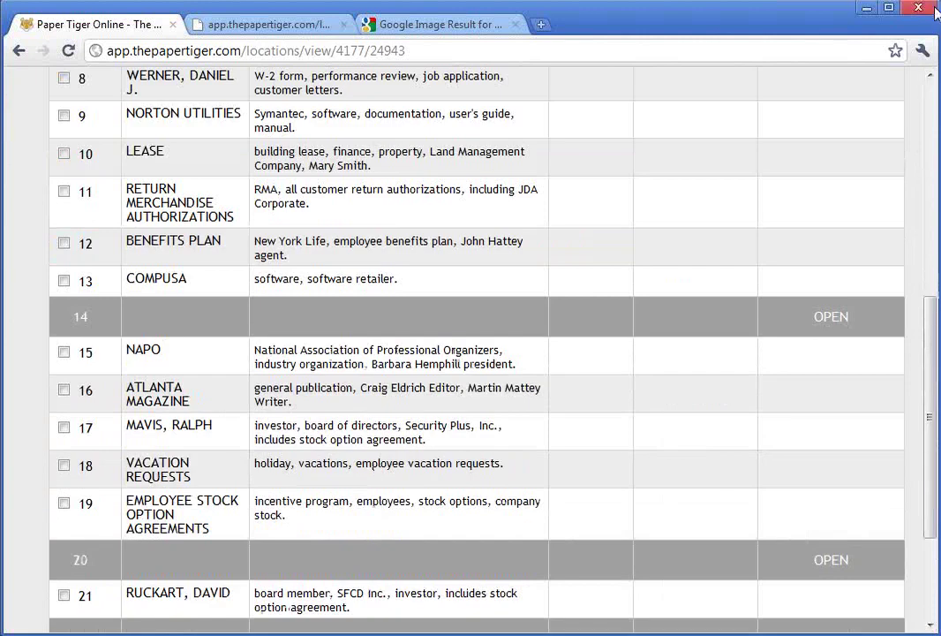
pyautogui.click(930, 133)
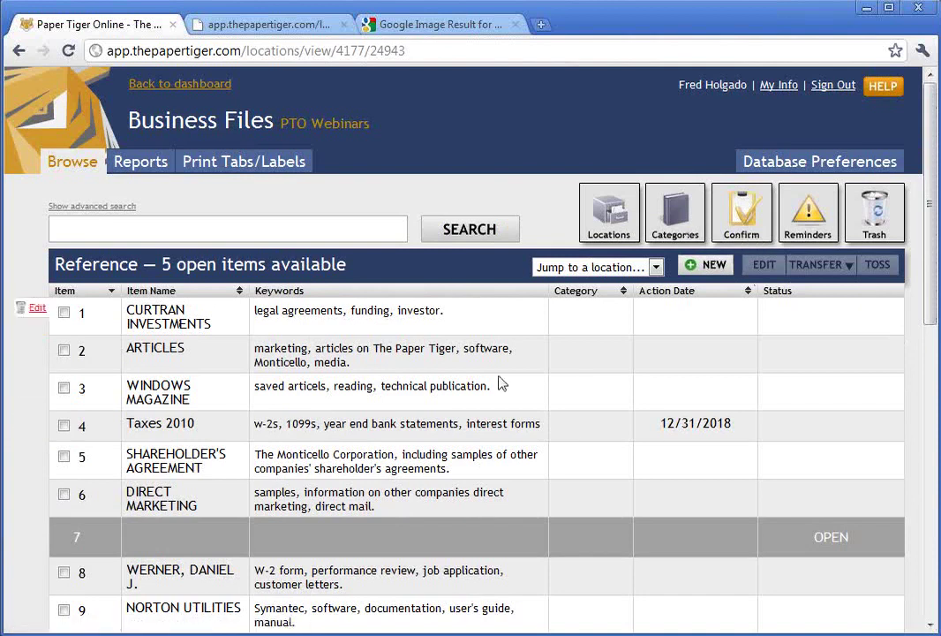
# - Start a new item for Reference 7 and name it "Taxes Back up 2011"
pyautogui.click(705, 265)
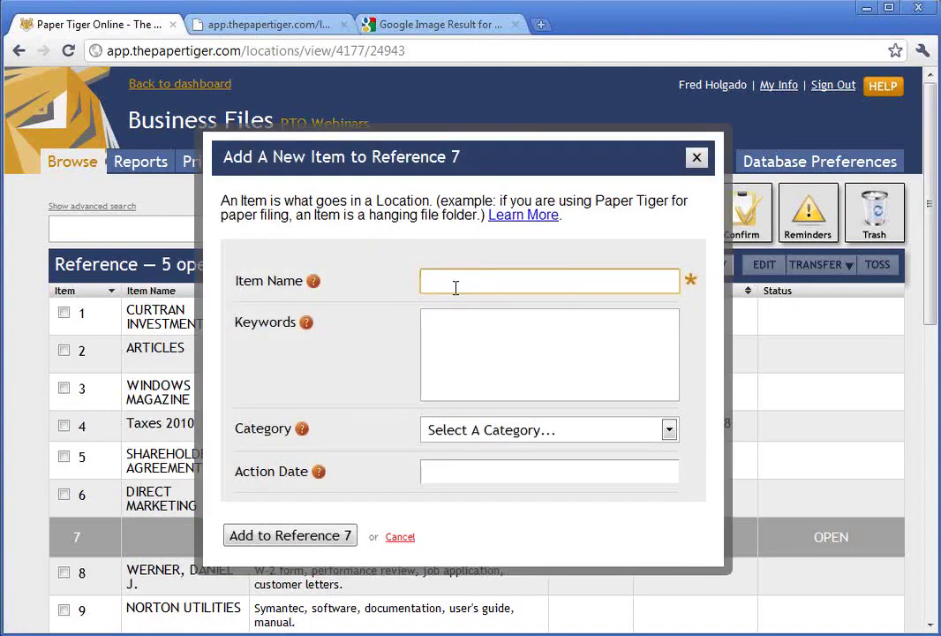
pyautogui.write('Taxes')
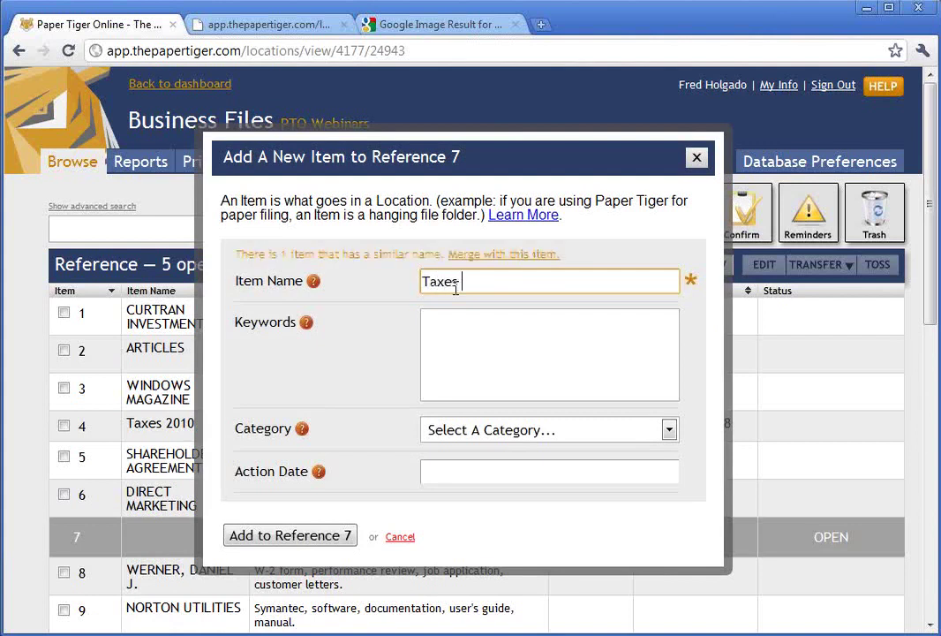
pyautogui.write(' Histori')
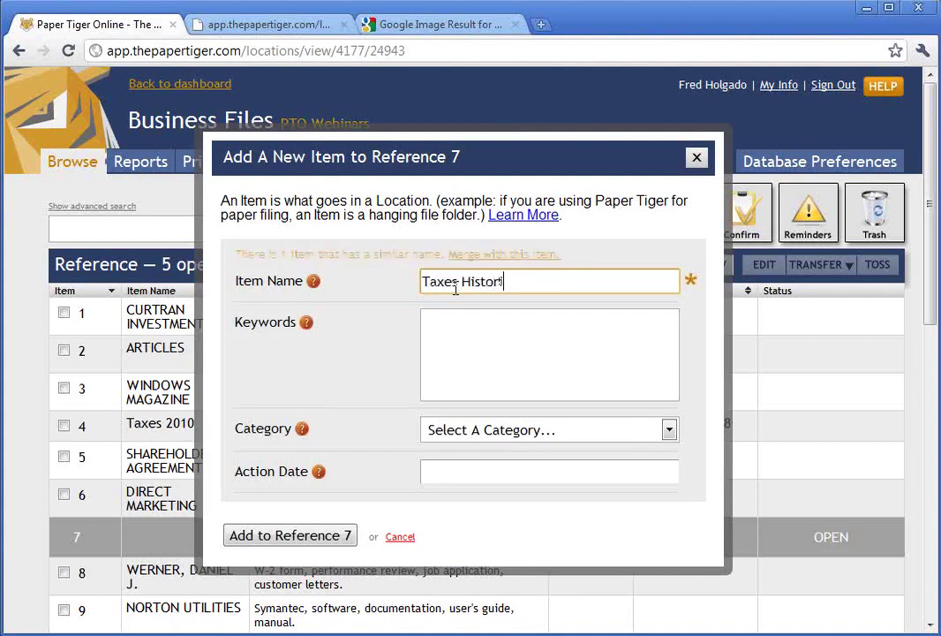
pyautogui.write('cal 201')
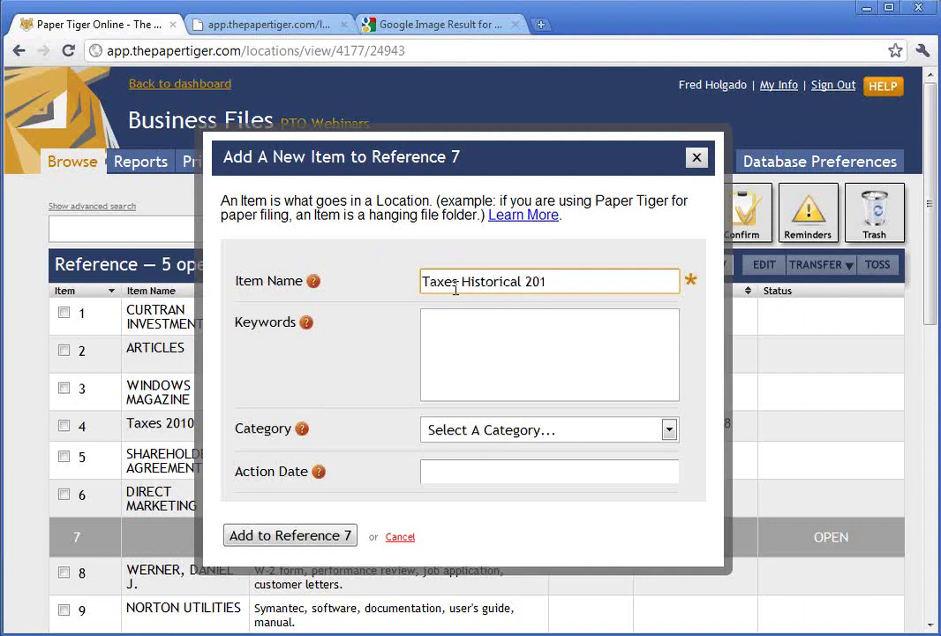
pyautogui.press('BackSpace')
pyautogui.press('BackSpace')
pyautogui.press('BackSpace')
pyautogui.press('BackSpace')
pyautogui.press('BackSpace')
pyautogui.press('BackSpace')
pyautogui.press('BackSpace')
pyautogui.press('BackSpace')
pyautogui.press('BackSpace')
pyautogui.press('BackSpace')
pyautogui.press('BackSpace')
pyautogui.press('BackSpace')
pyautogui.press('BackSpace')
pyautogui.press('BackSpace')
pyautogui.write('Back up 1')
pyautogui.press('BackSpace')
pyautogui.write('20111')
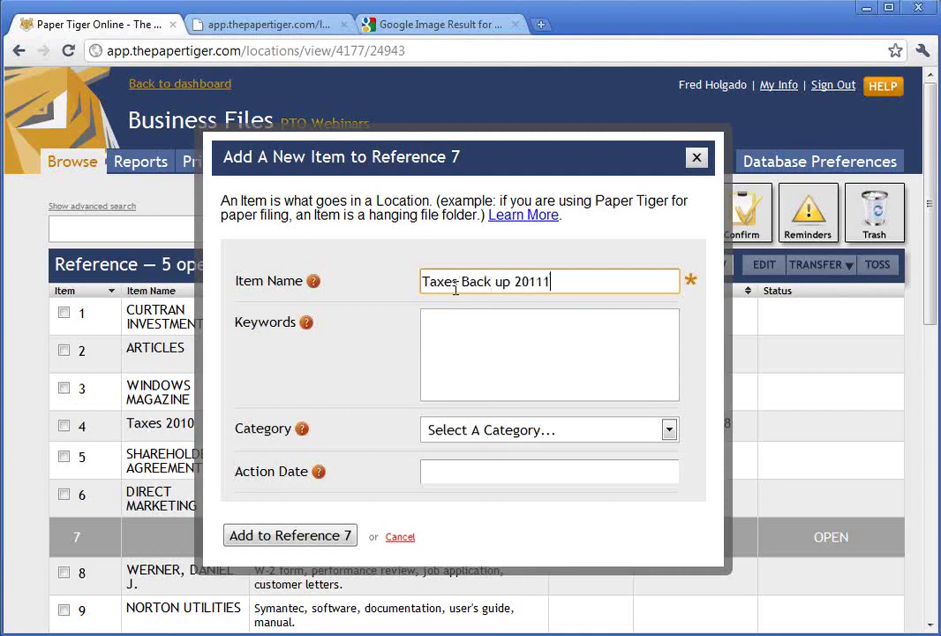
pyautogui.press('BackSpace')
# - Enter the keywords "general information, things to look for next years preparation" and add the item to Reference 7
pyautogui.click(498, 373)
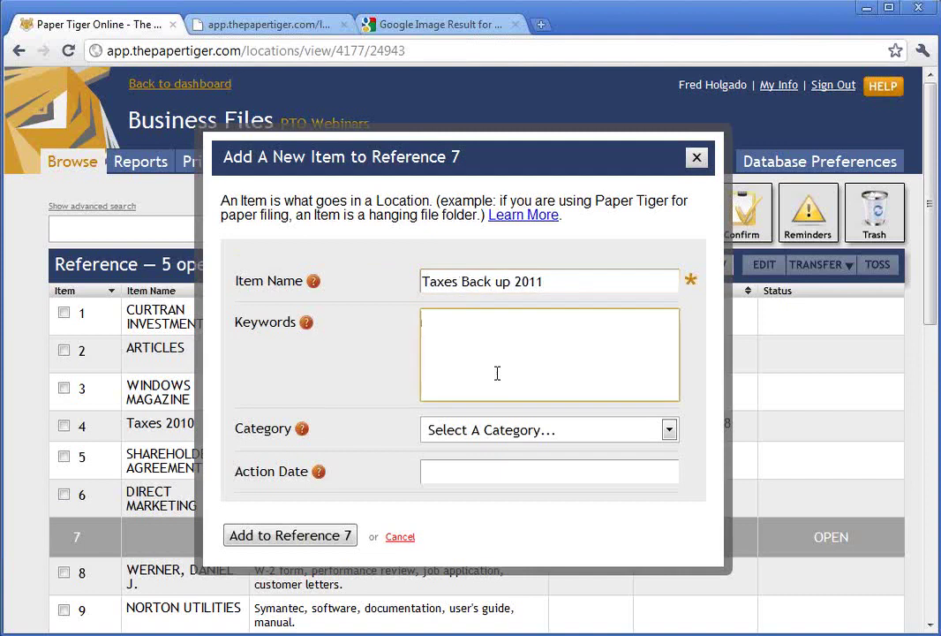
pyautogui.write('general information, ')
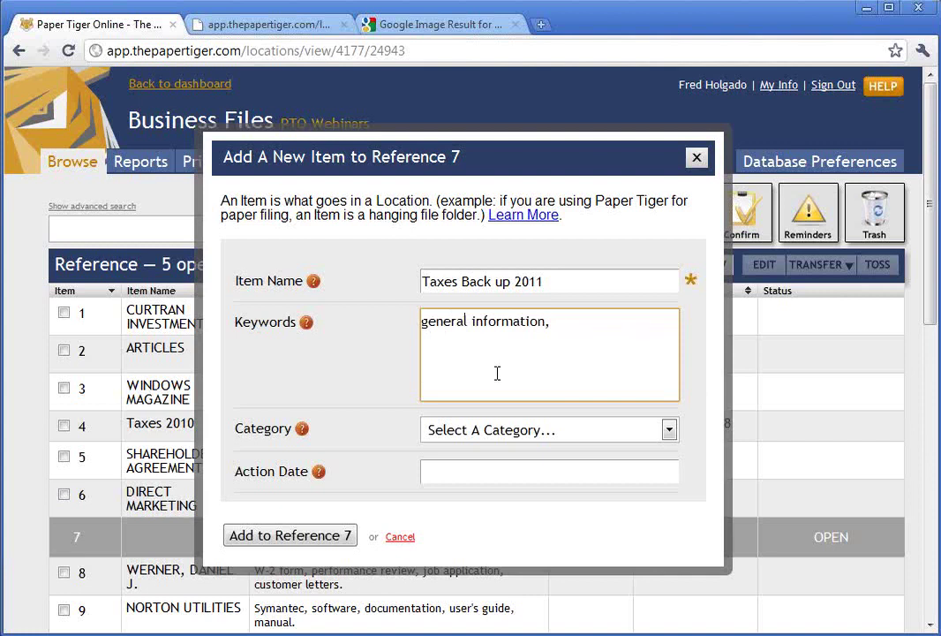
pyautogui.write('things to look for')
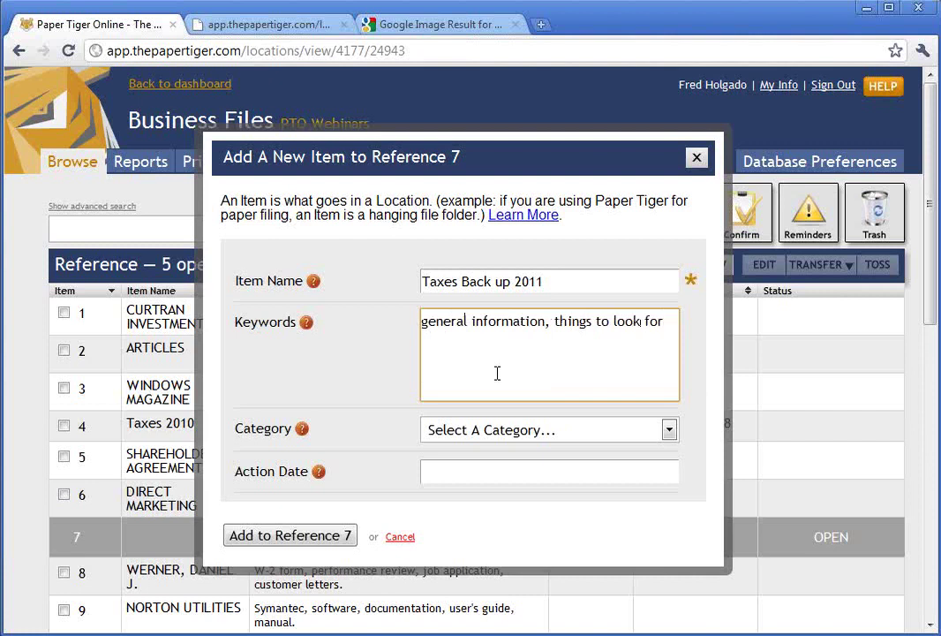
pyautogui.write(' next years prepar')
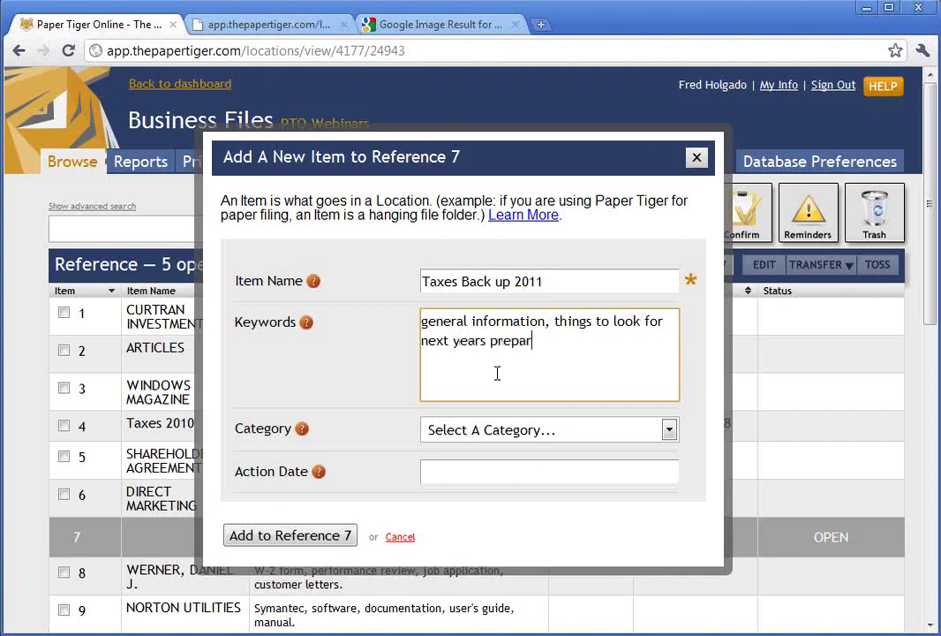
pyautogui.write('ation')
pyautogui.click(325, 541)
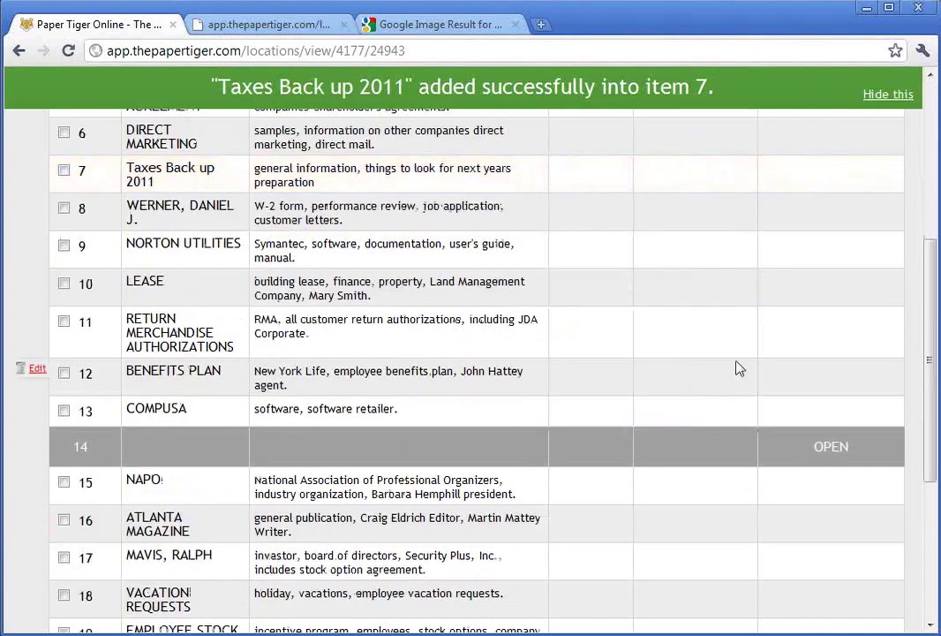
# - Search the Business Files database for "2011"
pyautogui.click(931, 128)
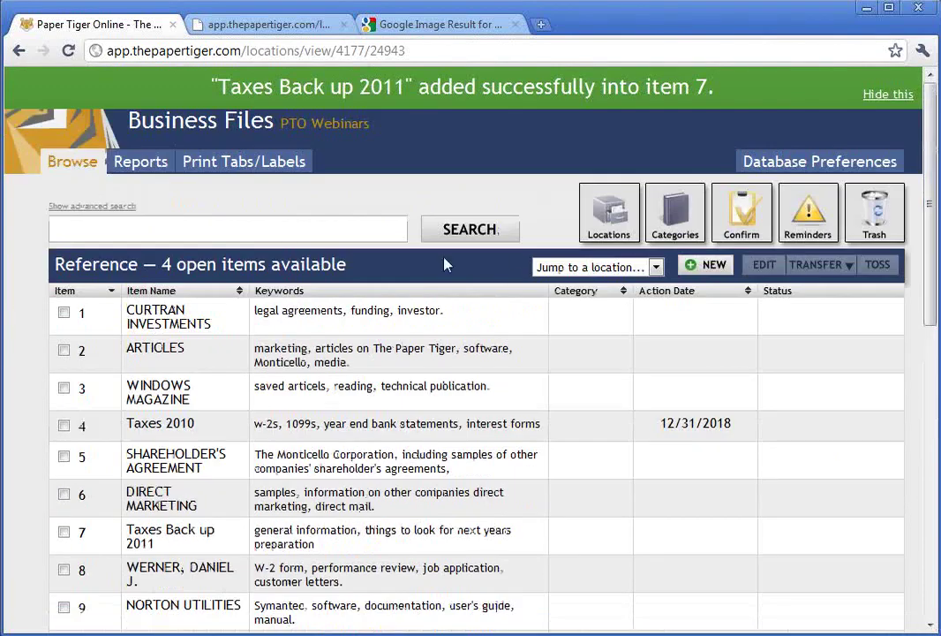
pyautogui.click(325, 231)
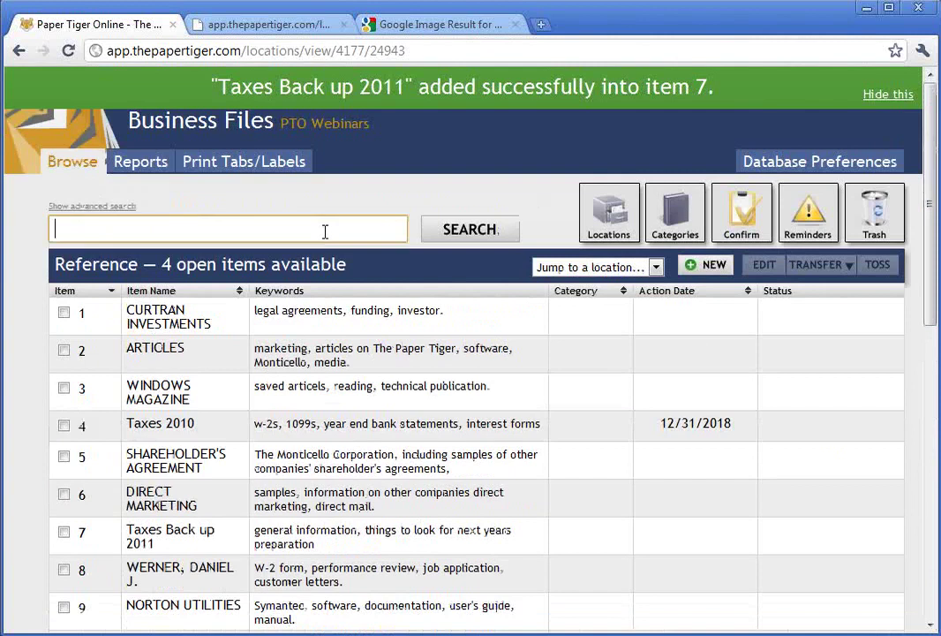
pyautogui.write('2011')
pyautogui.press('Return')
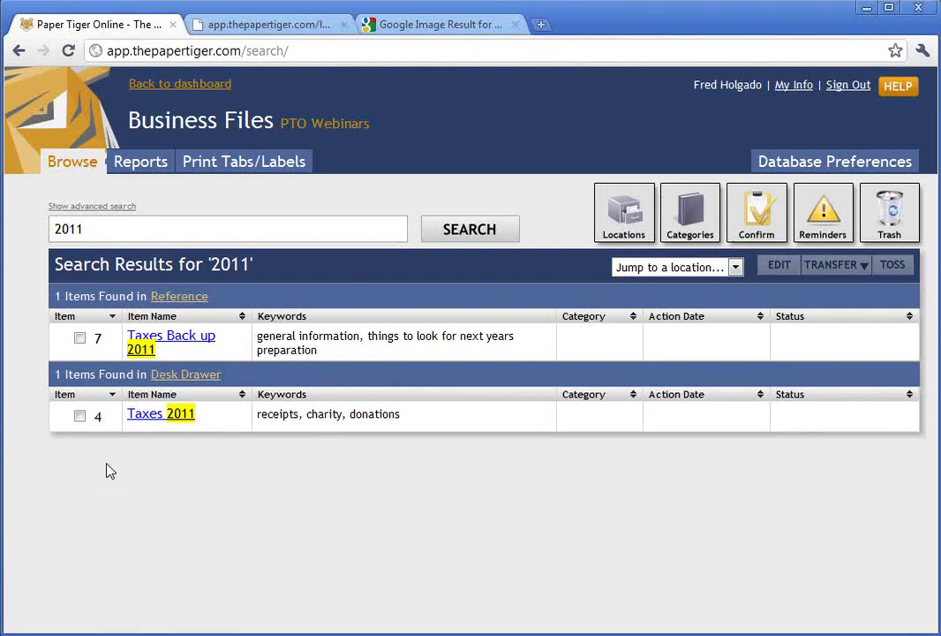
# - Start merging the Desk Drawer item Taxes 2011 into Reference, choosing "7) Taxes Back up 2011" as the file to merge into
pyautogui.moveTo(79, 424)
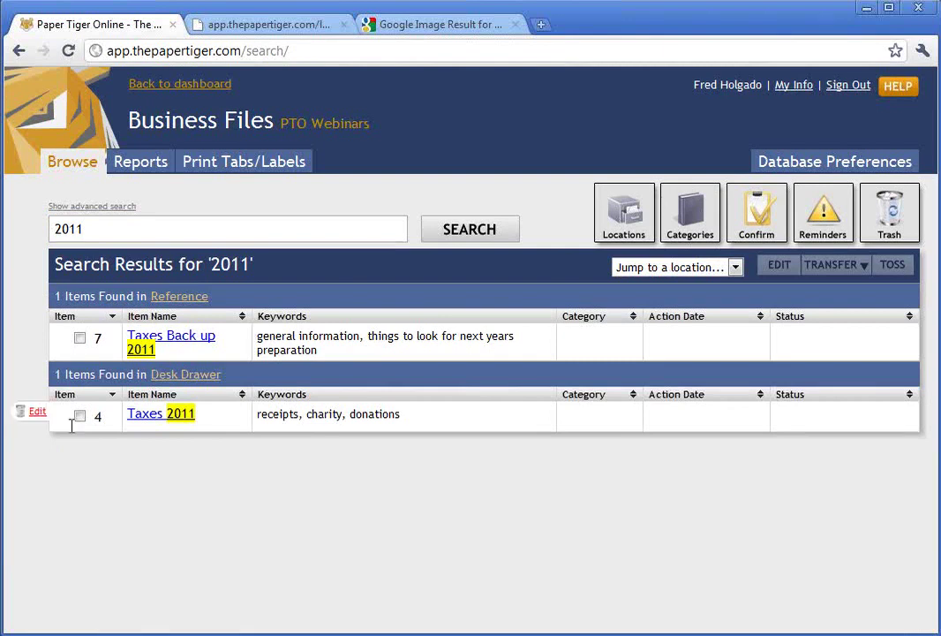
pyautogui.click(79, 418)
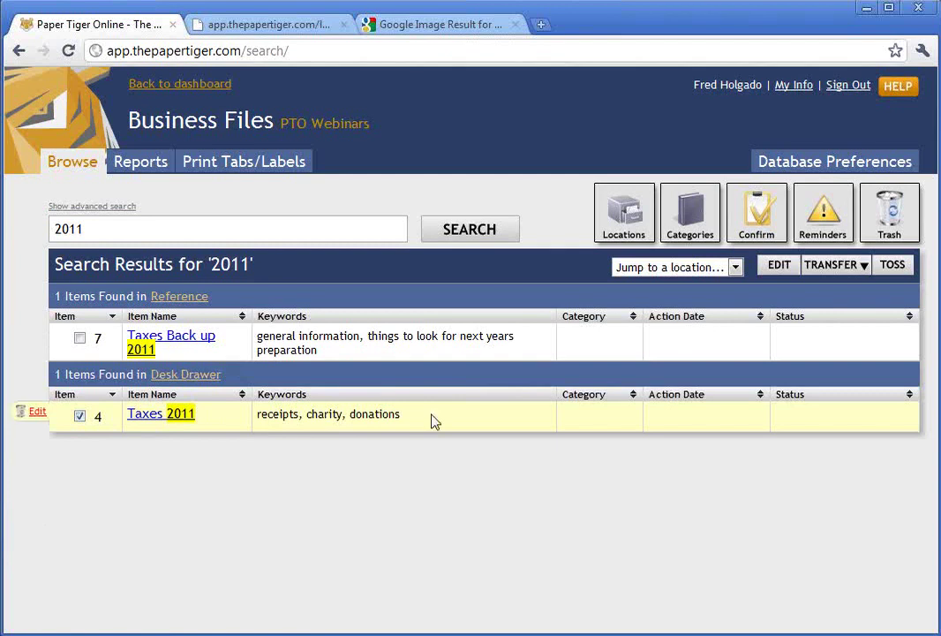
pyautogui.click(846, 270)
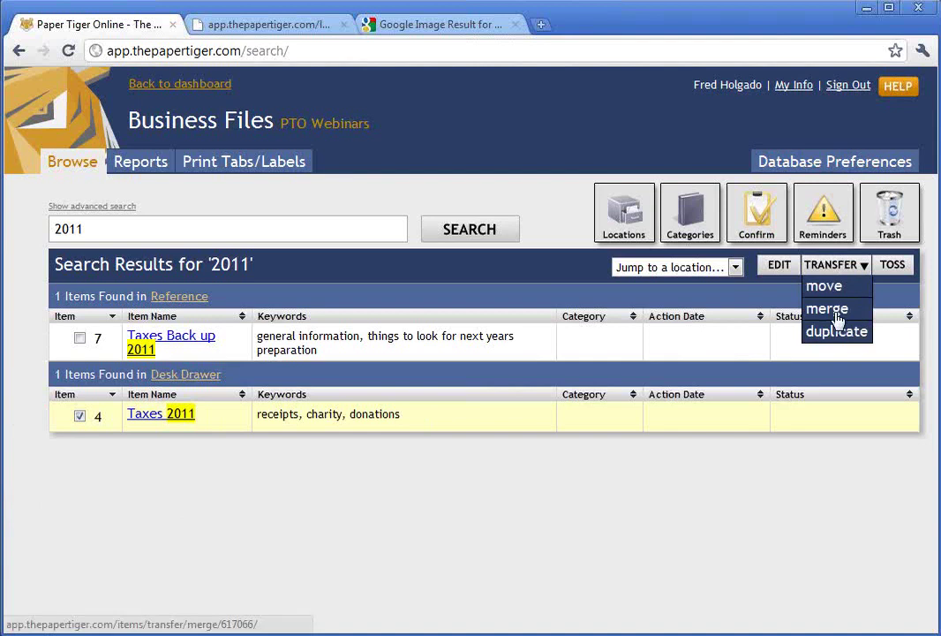
pyautogui.click(837, 309)
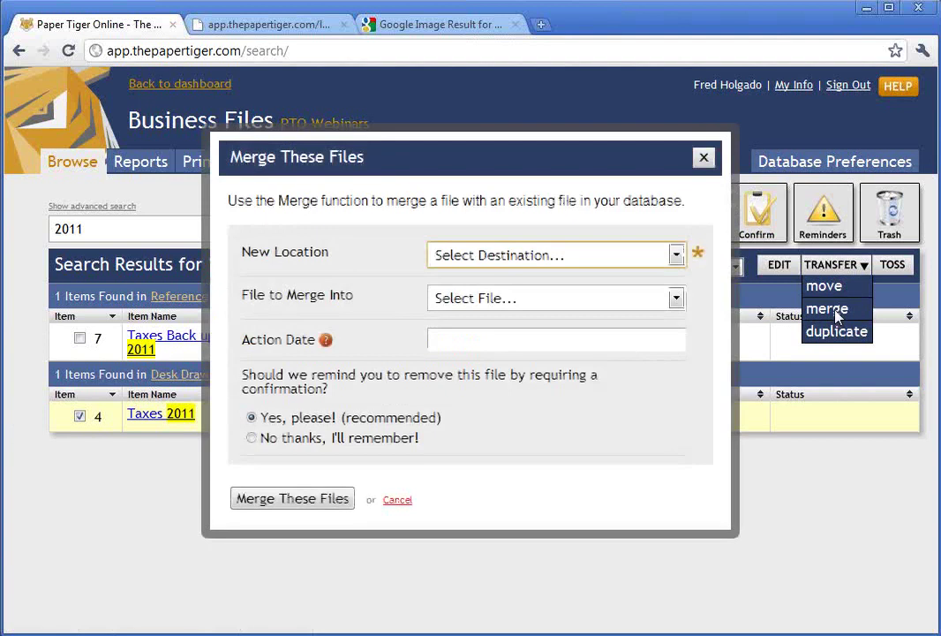
pyautogui.click(676, 255)
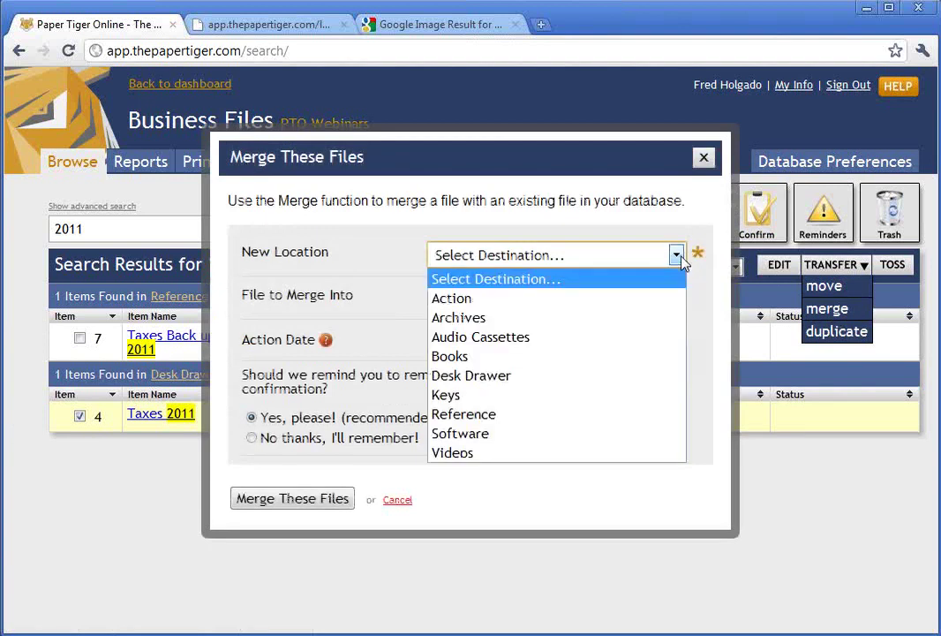
pyautogui.click(466, 415)
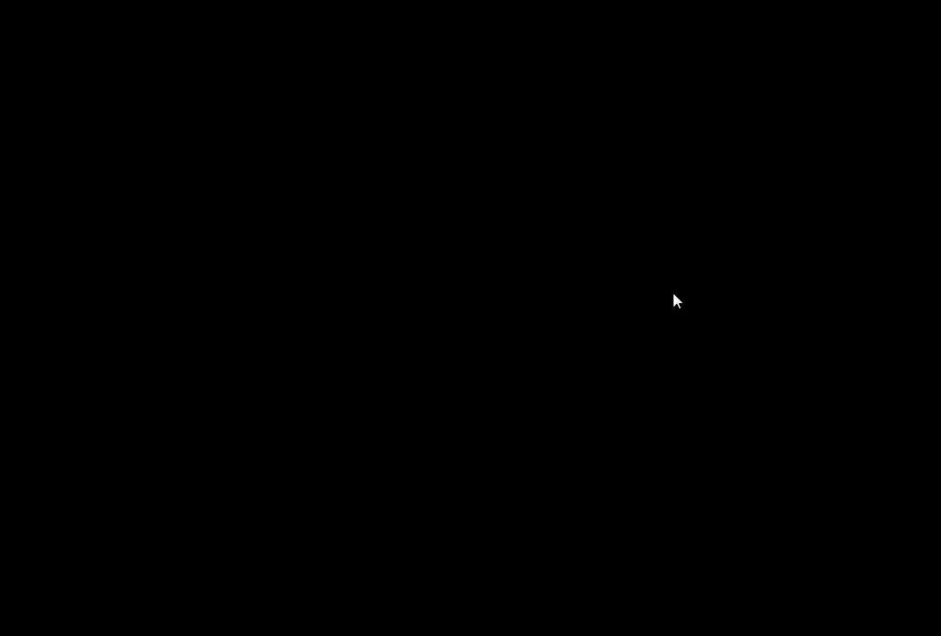
pyautogui.click(676, 300)
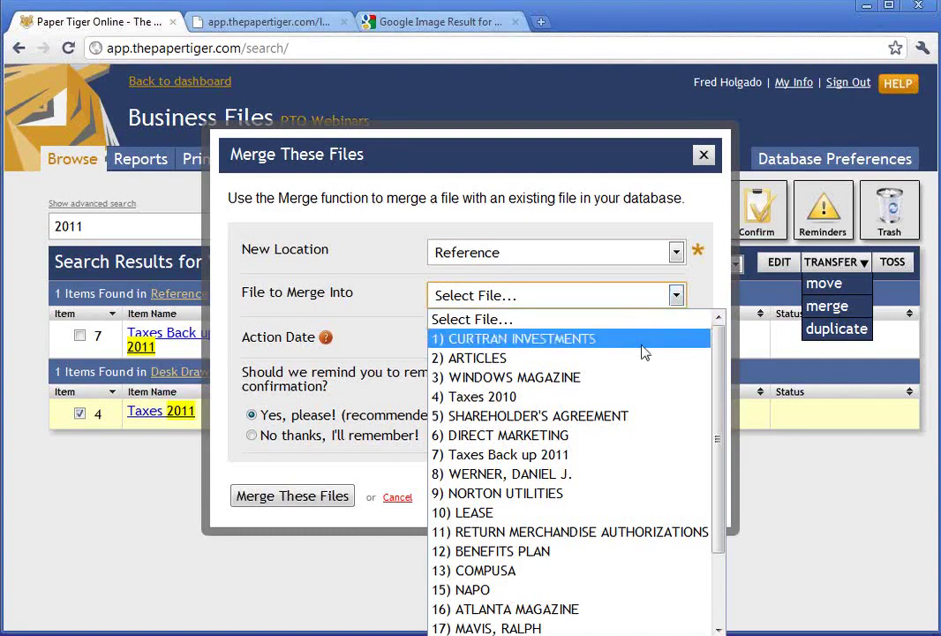
pyautogui.click(718, 628)
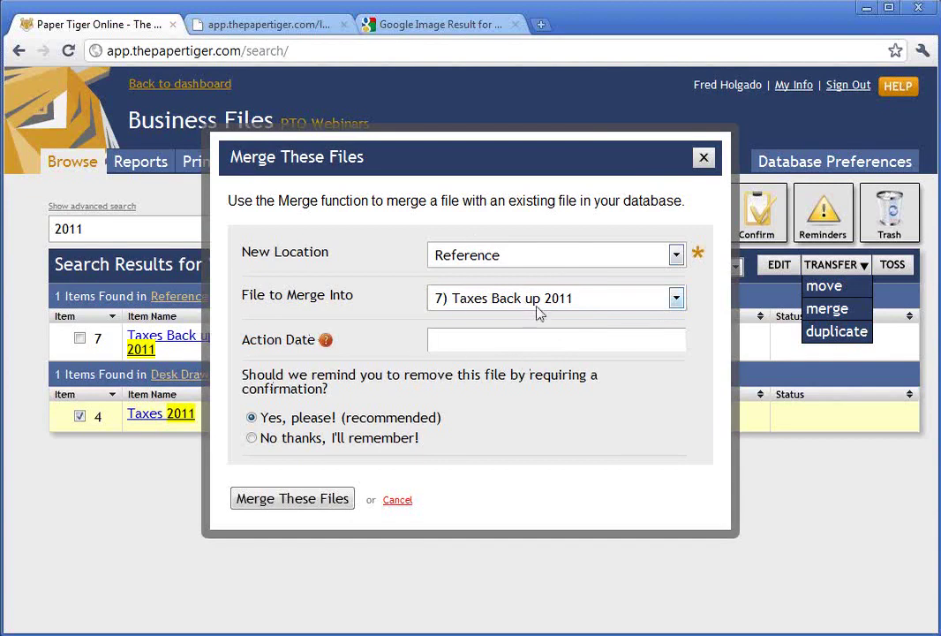
# - Leave the action date blank, keep the recommended removal reminder, and merge the item into Reference slot 7
pyautogui.click(483, 337)
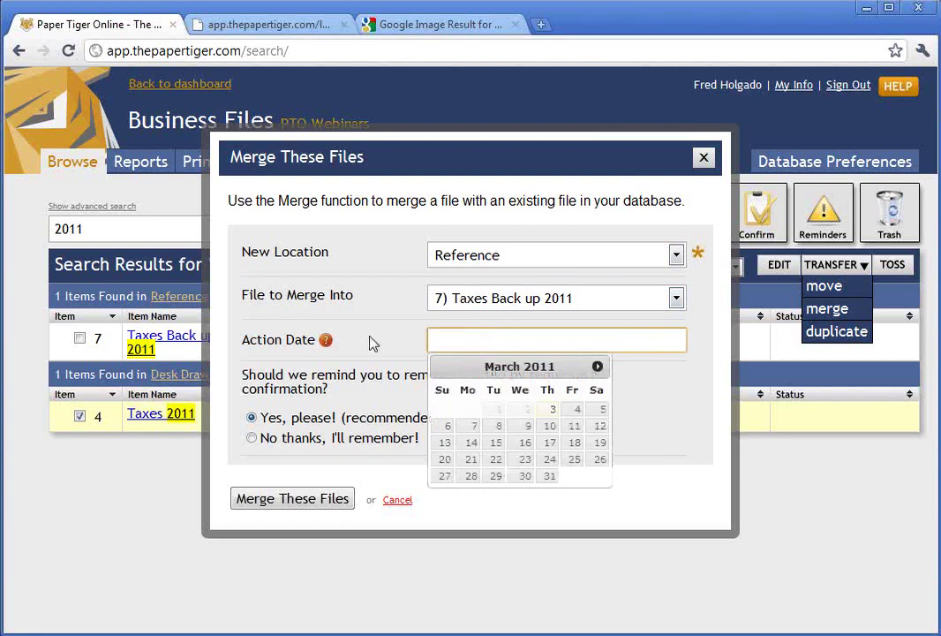
pyautogui.click(346, 350)
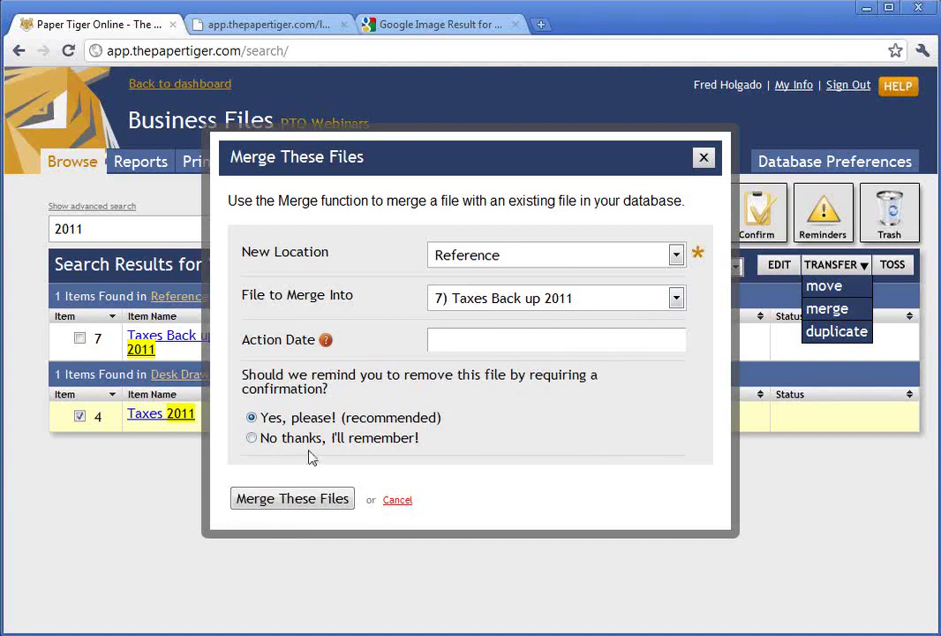
pyautogui.click(290, 499)
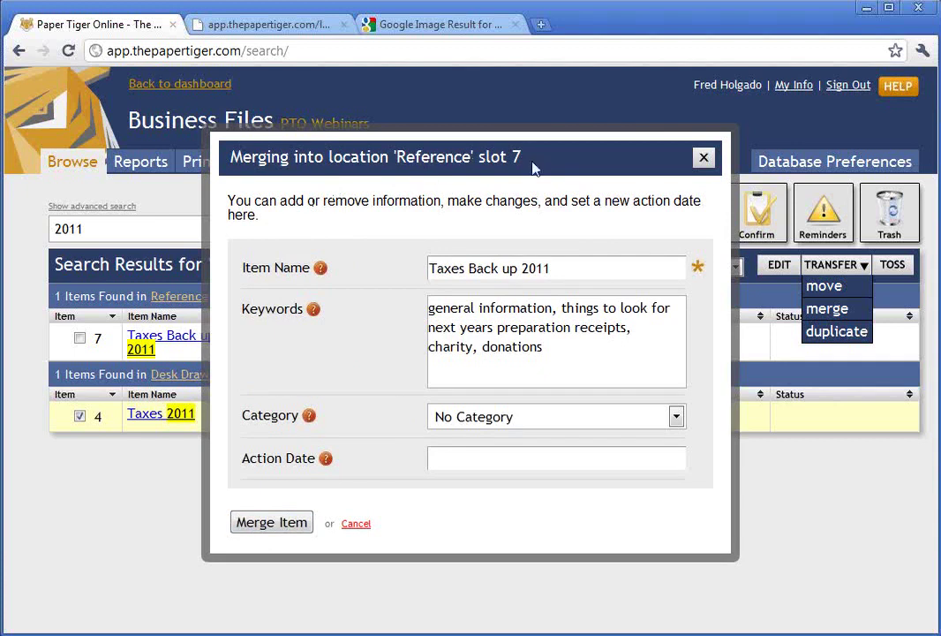
pyautogui.click(276, 523)
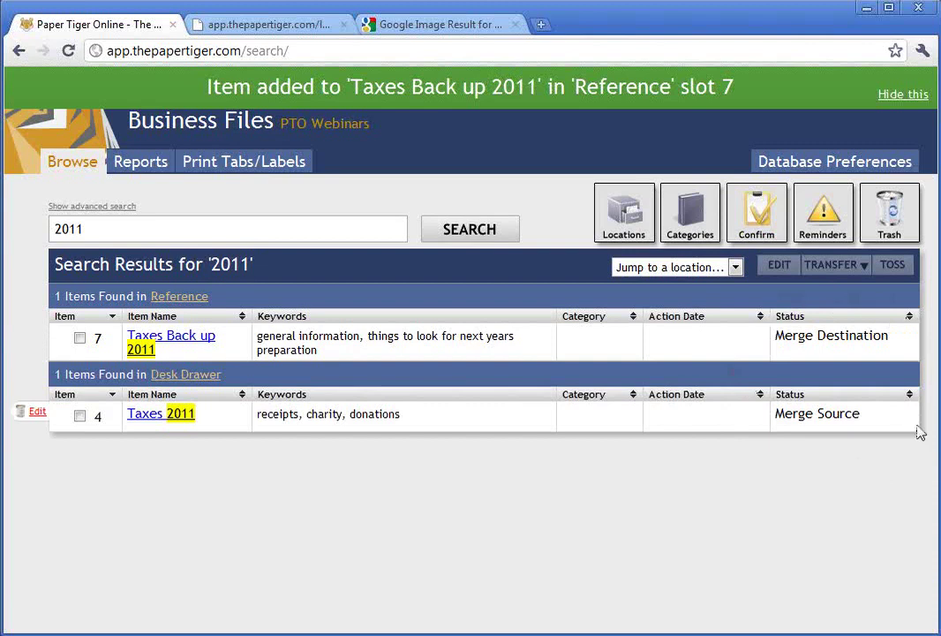
# - Open the database's list of pending confirmations
pyautogui.moveTo(178, 411)
pyautogui.click(761, 225)
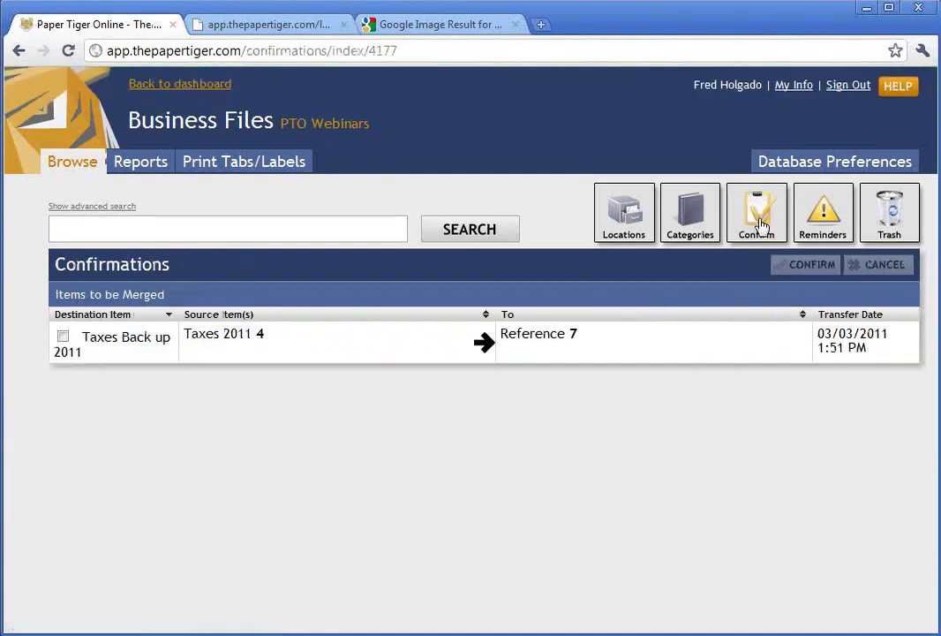
pyautogui.moveTo(135, 361)
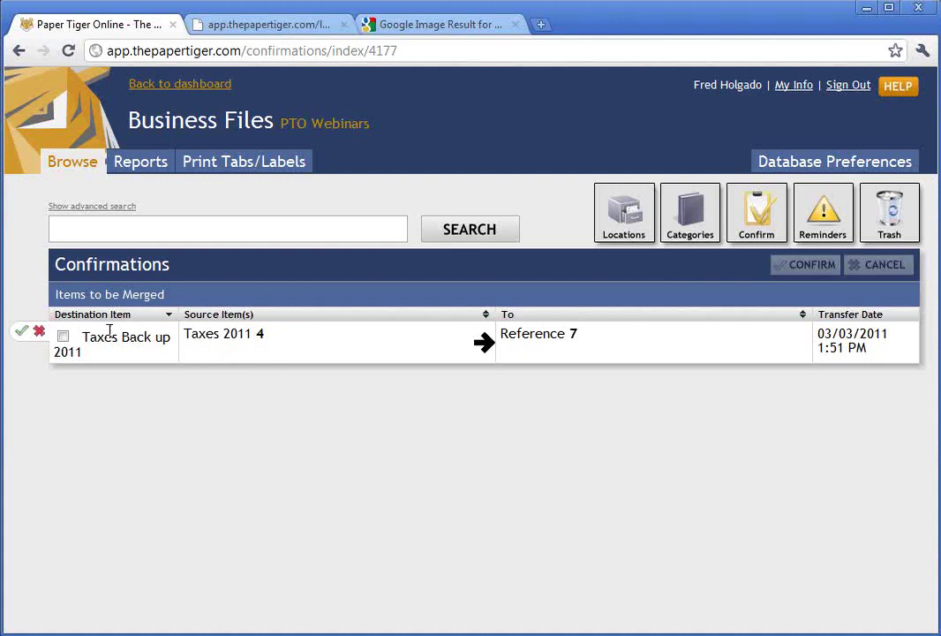
pyautogui.click(63, 337)
pyautogui.click(64, 337)
pyautogui.click(810, 264)
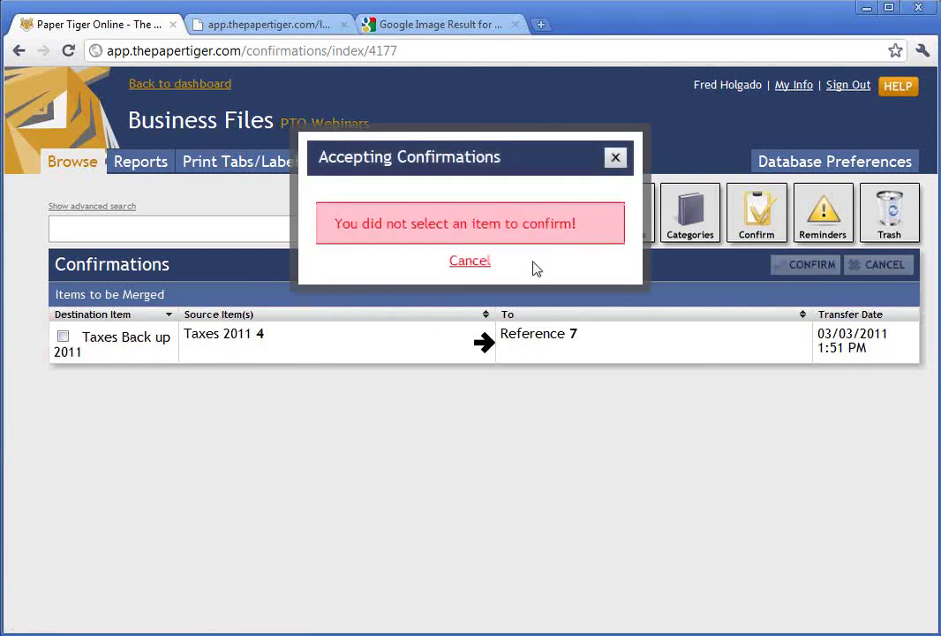
pyautogui.click(473, 261)
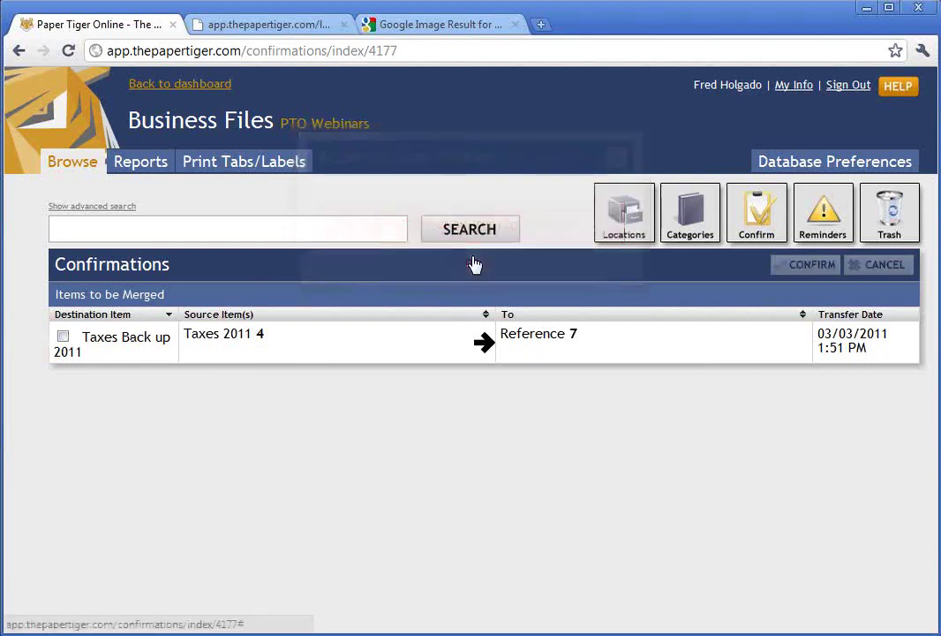
# - Select the pending Taxes Back up 2011 merge and accept its confirmation
pyautogui.click(63, 336)
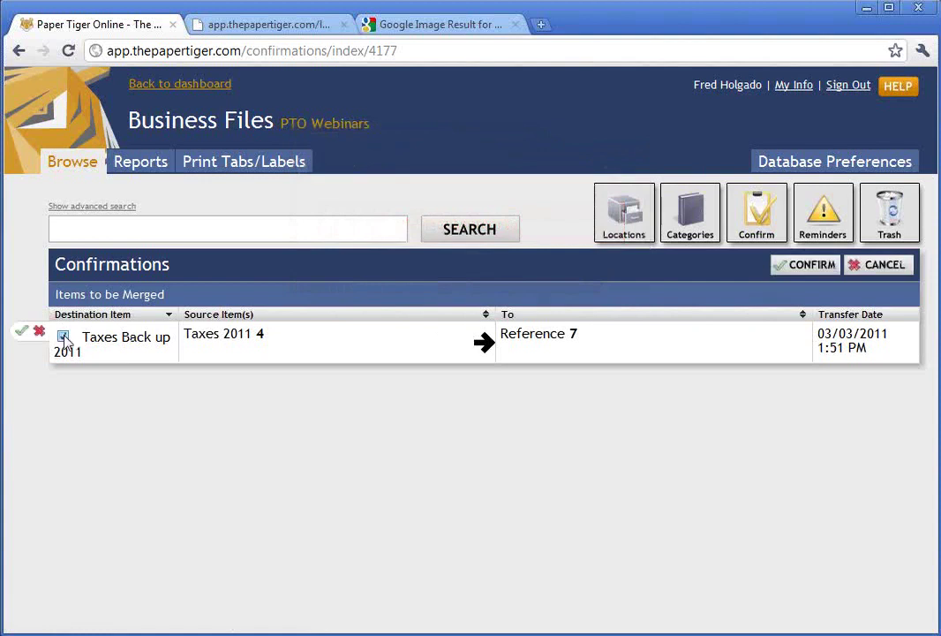
pyautogui.click(797, 272)
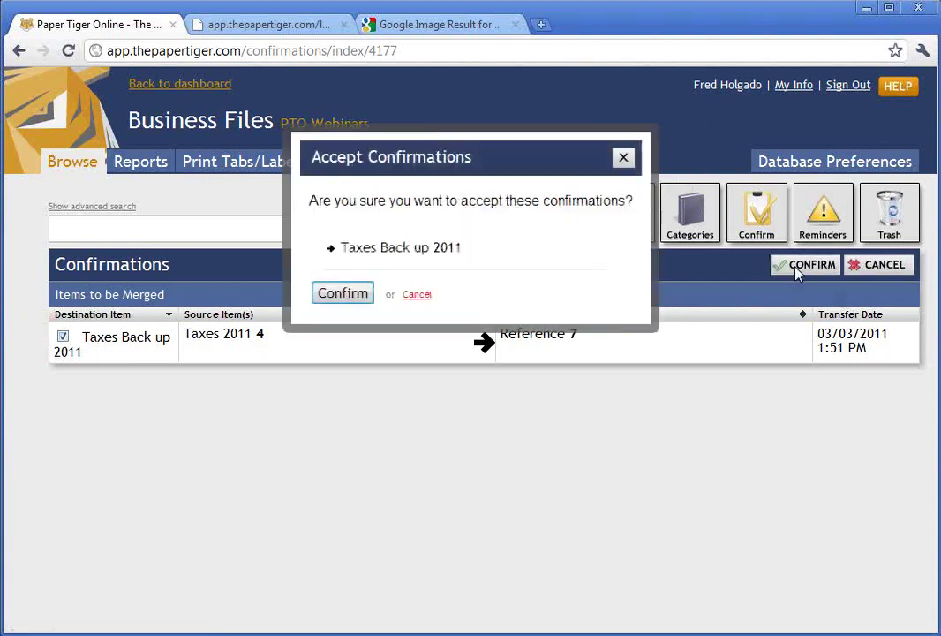
pyautogui.click(357, 297)
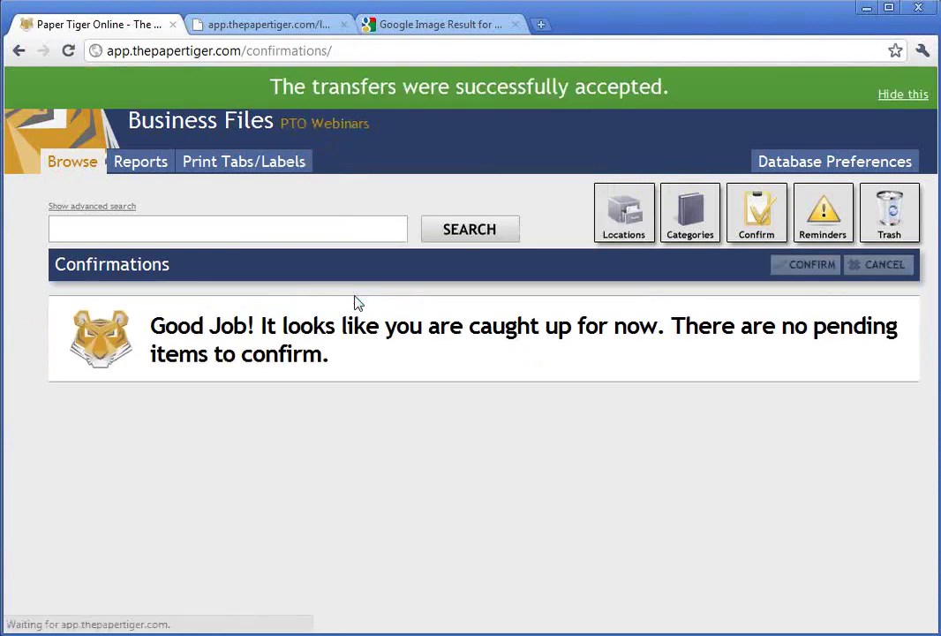
# - Search the database for "2011" again to check the merged file
pyautogui.click(140, 229)
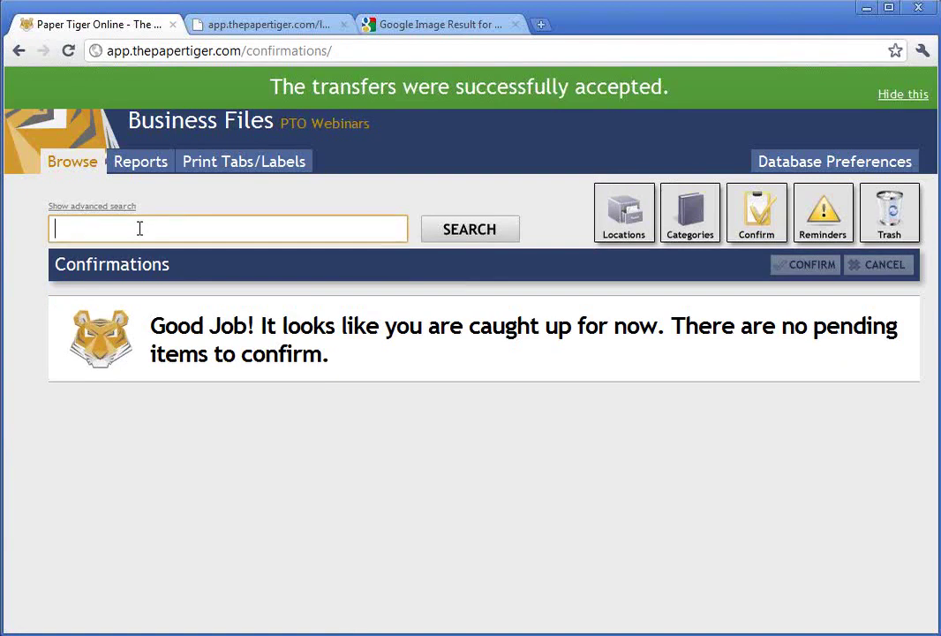
pyautogui.write('20')
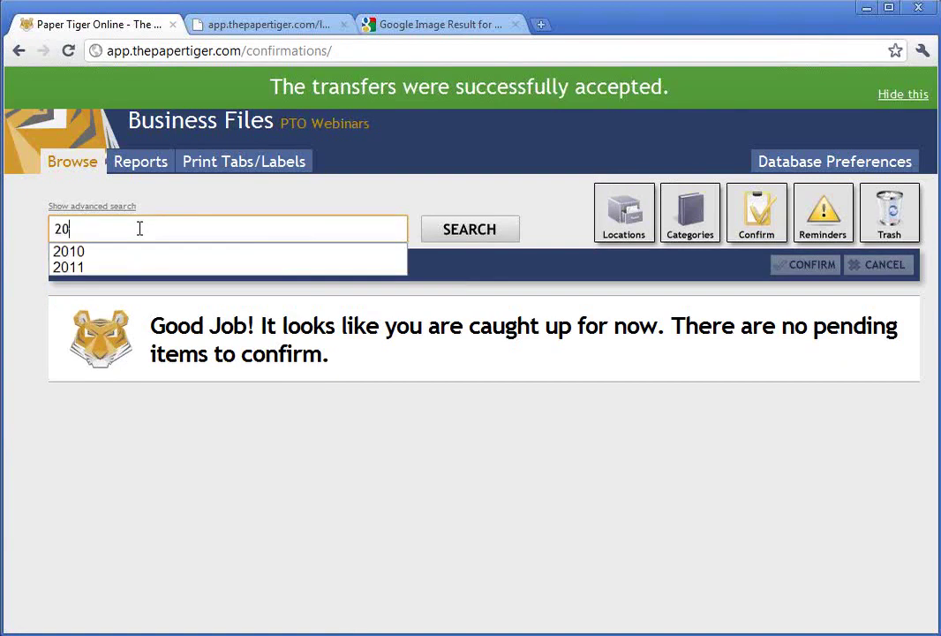
pyautogui.write('11')
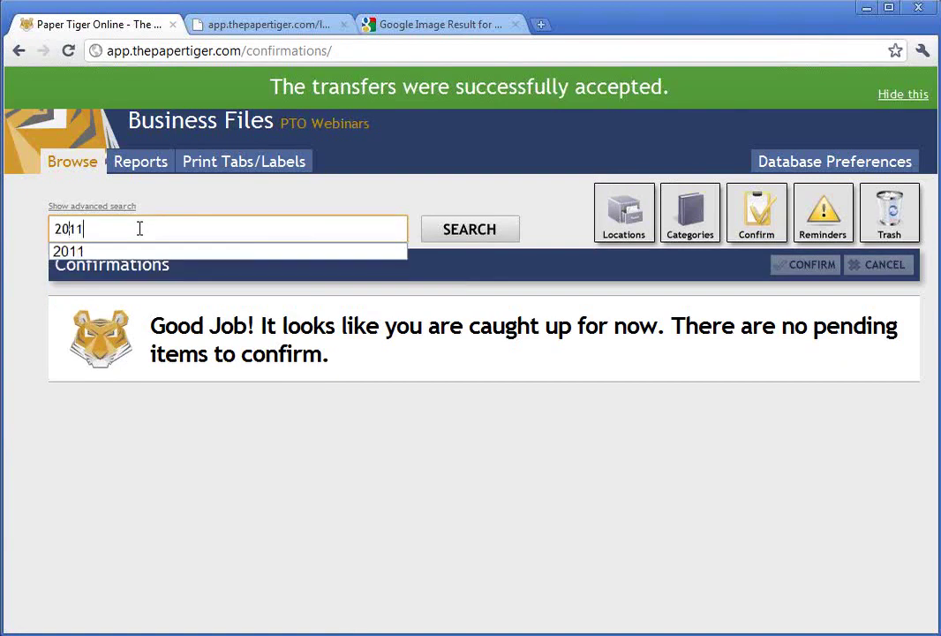
pyautogui.click(444, 233)
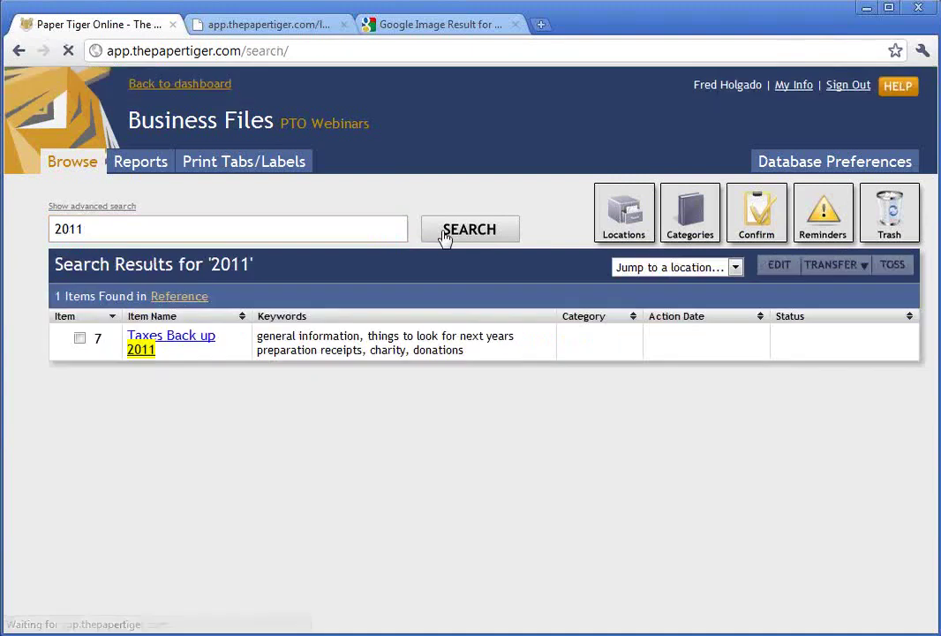
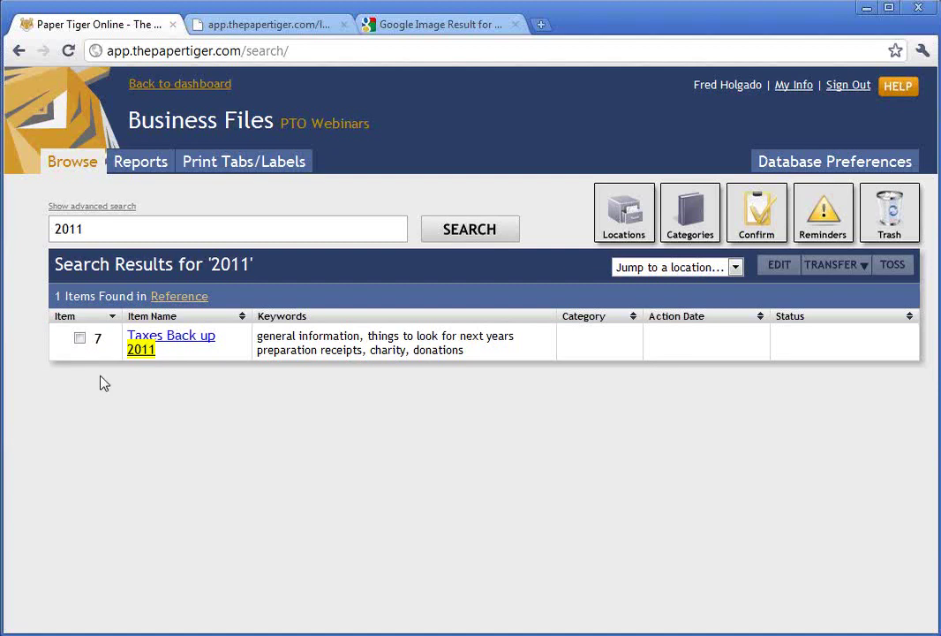
# - Go to the Desk Drawer location and add a new item named "Sports Equipment" to open slot 4
pyautogui.moveTo(95, 336)
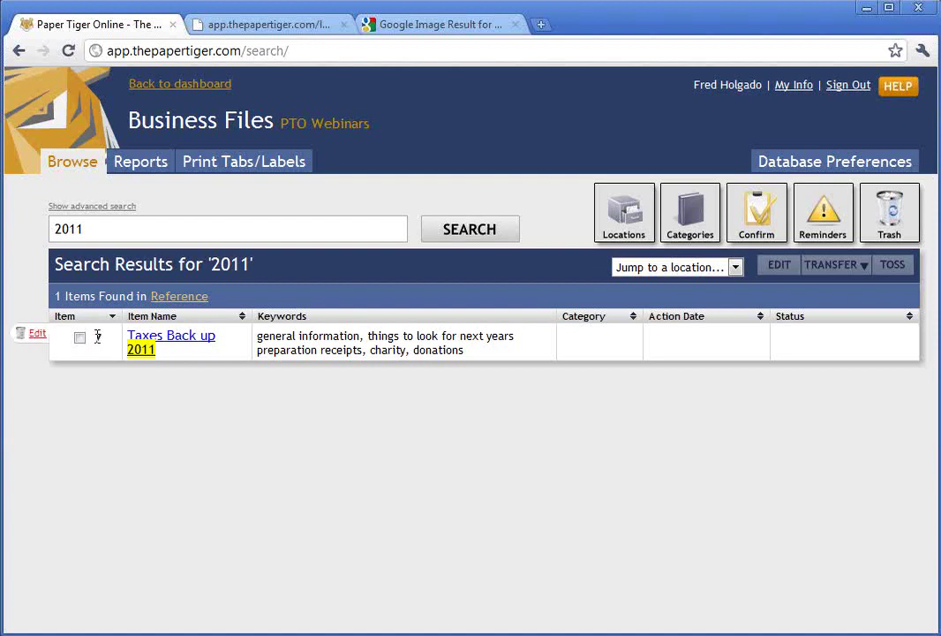
pyautogui.click(732, 268)
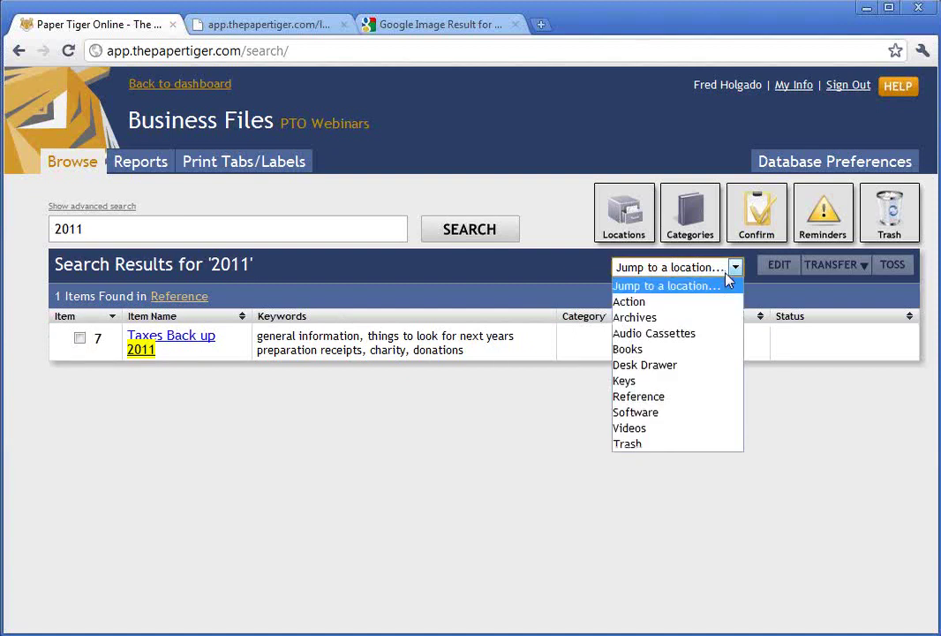
pyautogui.click(682, 365)
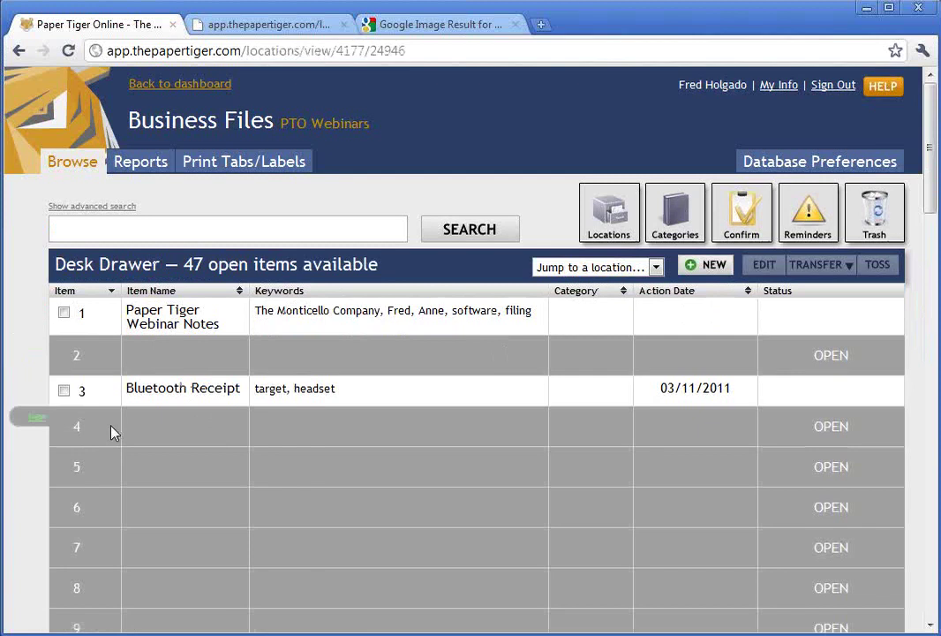
pyautogui.click(38, 419)
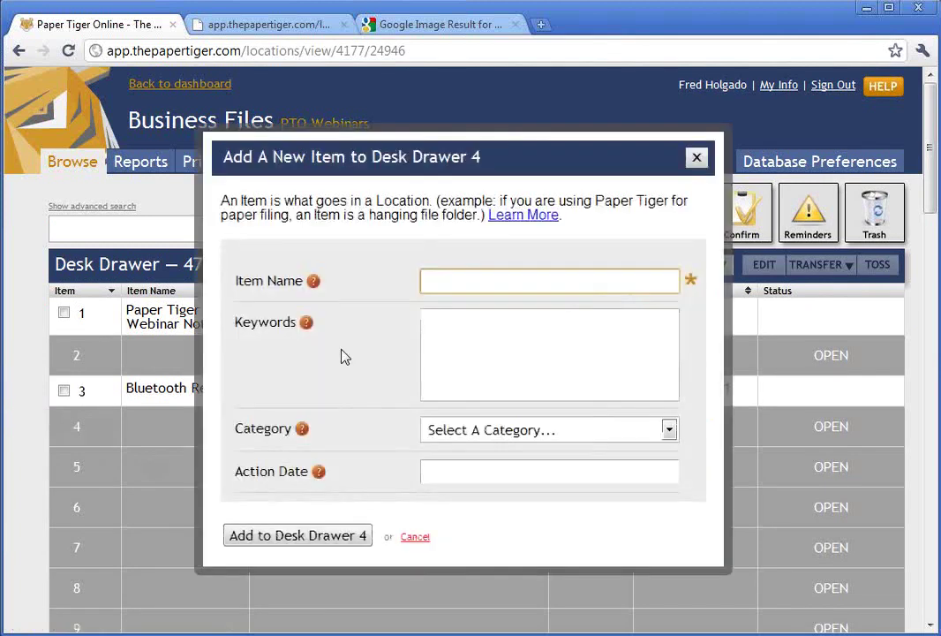
pyautogui.write('Sports Equipment')
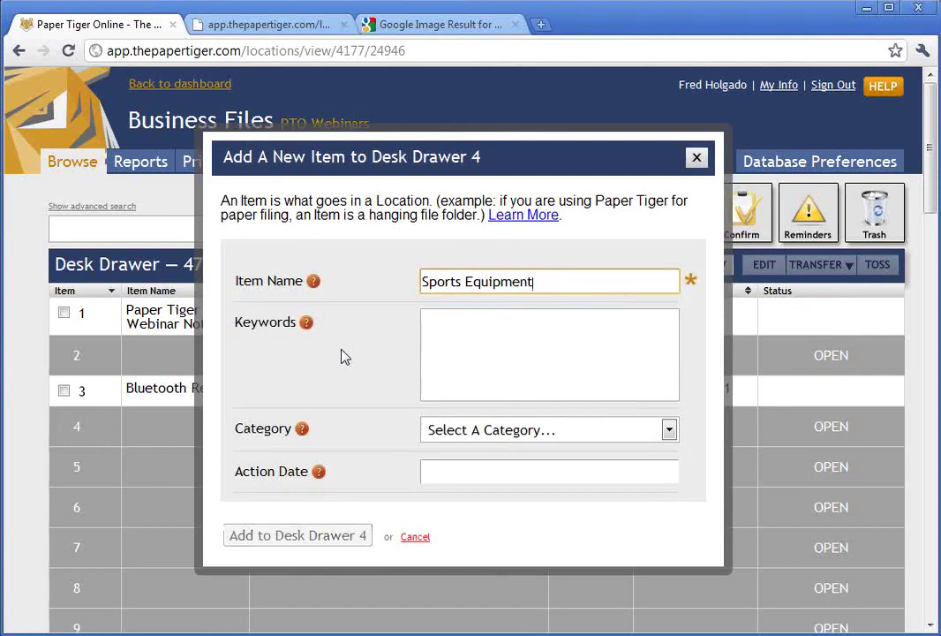
pyautogui.press('Return')
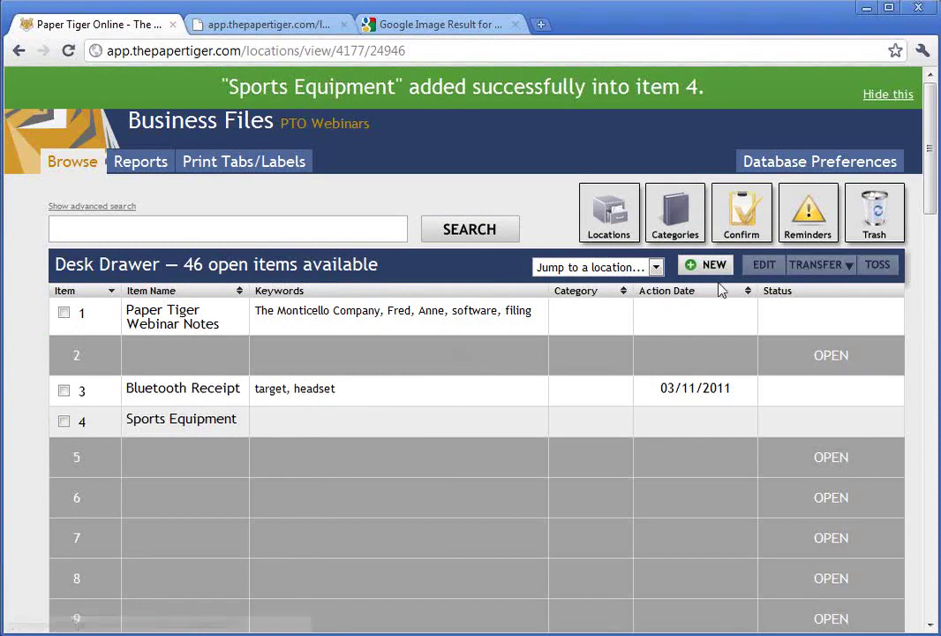
# - View the list of all locations with their descriptions, capacities and item counts
pyautogui.click(607, 230)
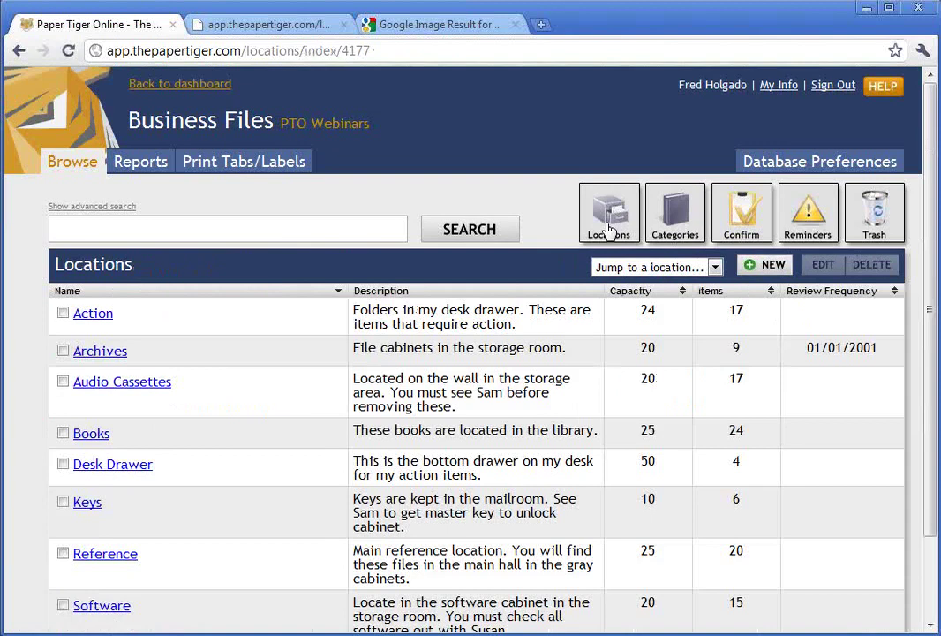
pyautogui.click(85, 510)
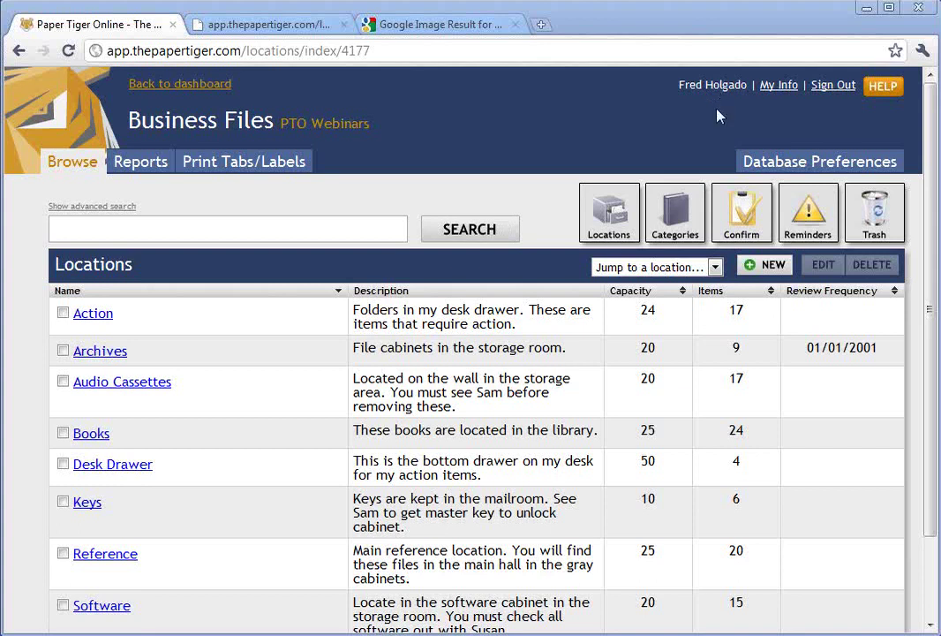
pyautogui.moveTo(458, 310)
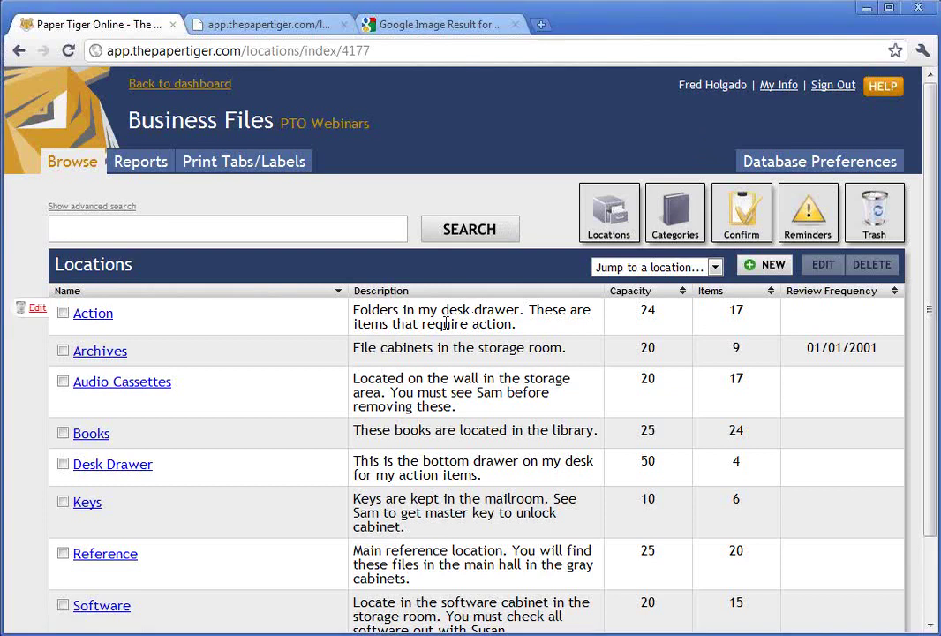
pyautogui.click(603, 232)
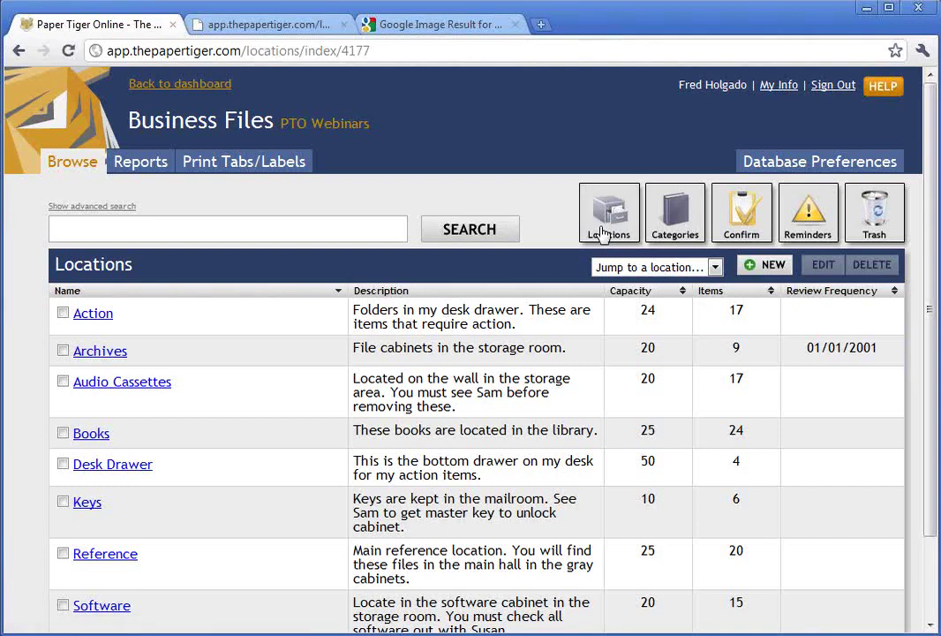
pyautogui.click(603, 231)
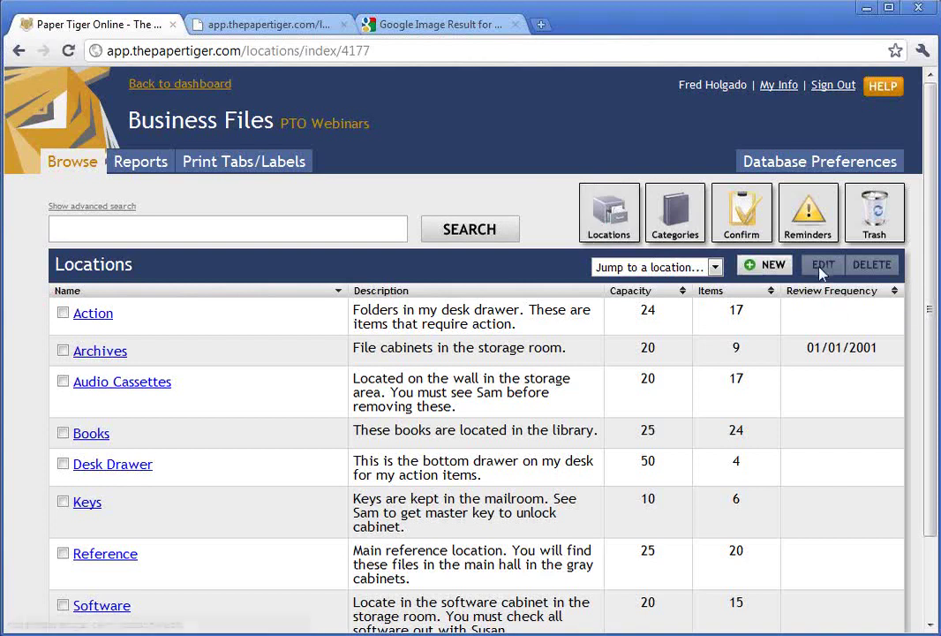
# - Start a new location named "Client Files" in the Business Files database
pyautogui.click(769, 270)
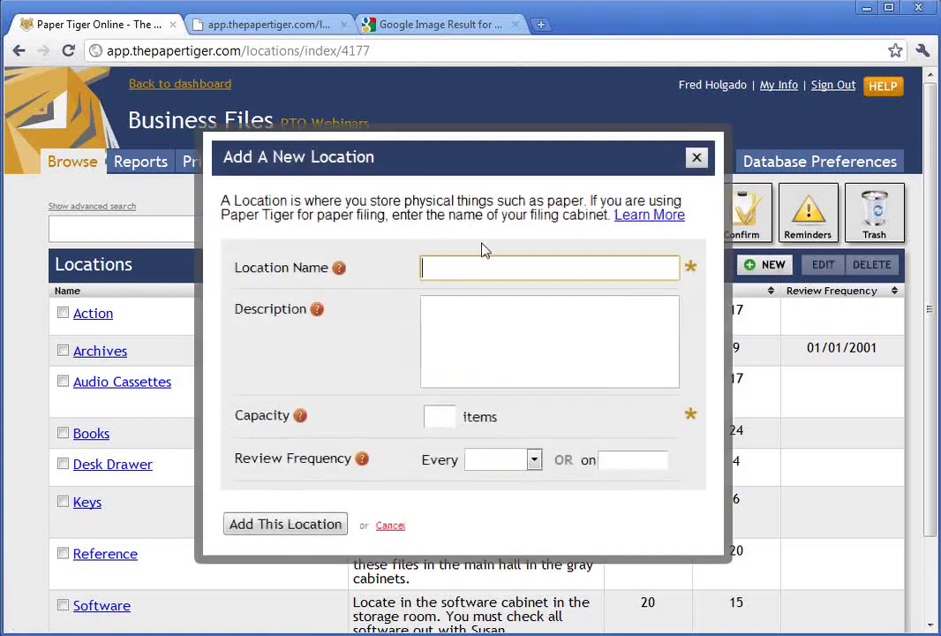
pyautogui.click(469, 268)
pyautogui.write('Client Files')
pyautogui.press('Tab')
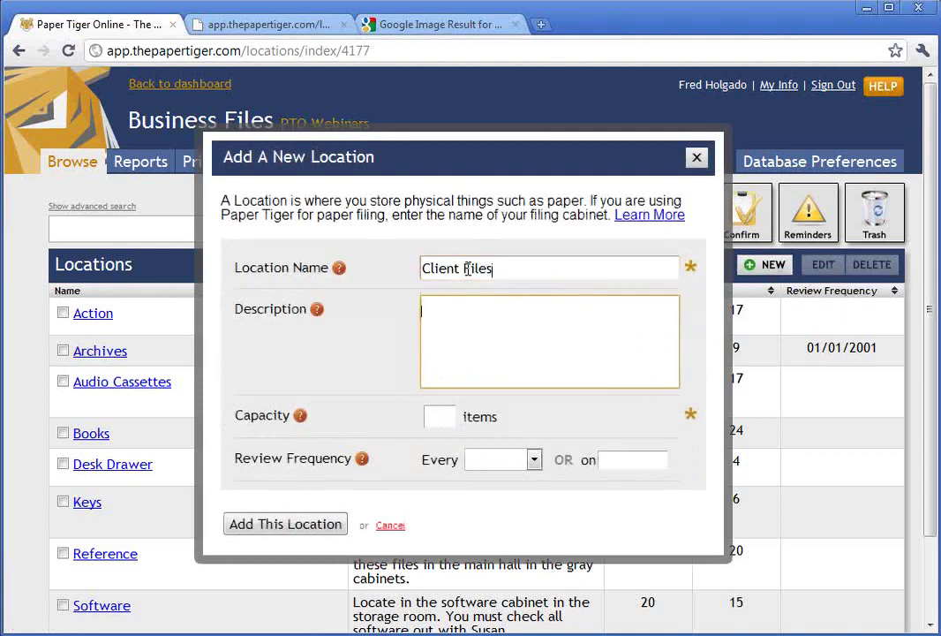
# - Describe the new location as a two drawer filing cabinet in the owner's office
pyautogui.write('Tow')
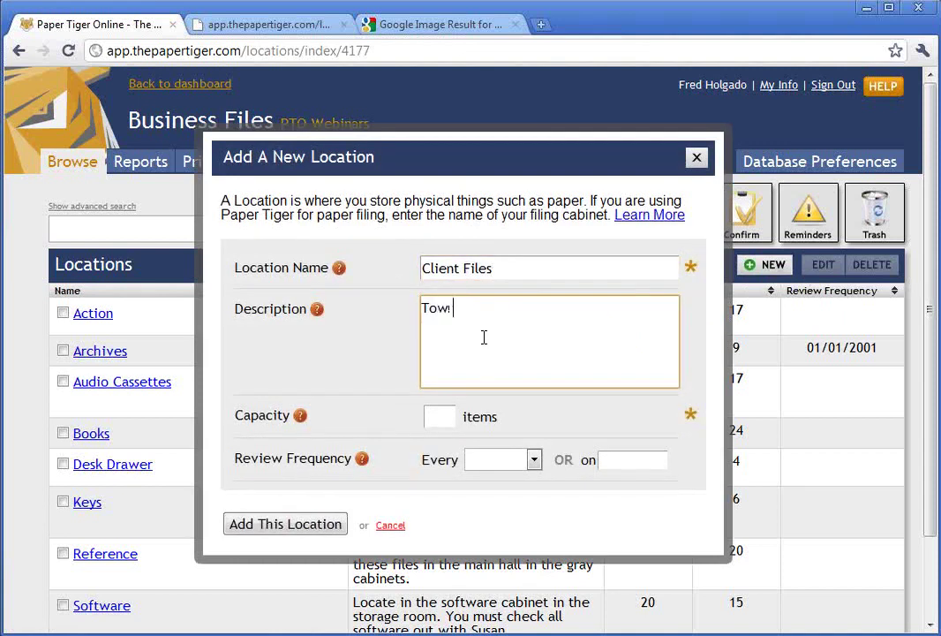
pyautogui.press('BackSpace')
pyautogui.press('BackSpace')
pyautogui.write('wo drawer filing')
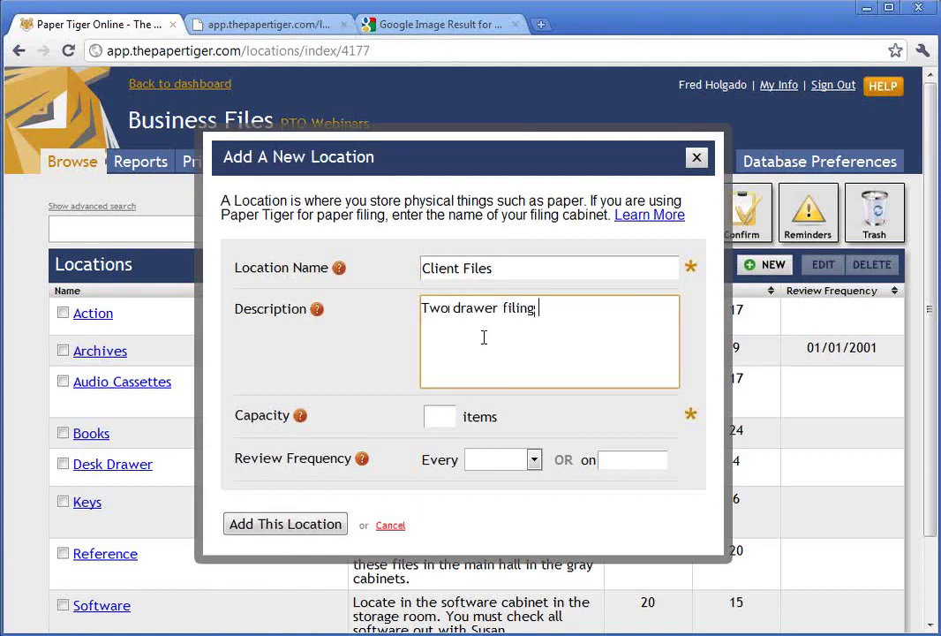
pyautogui.write(' cabinet in Fre')
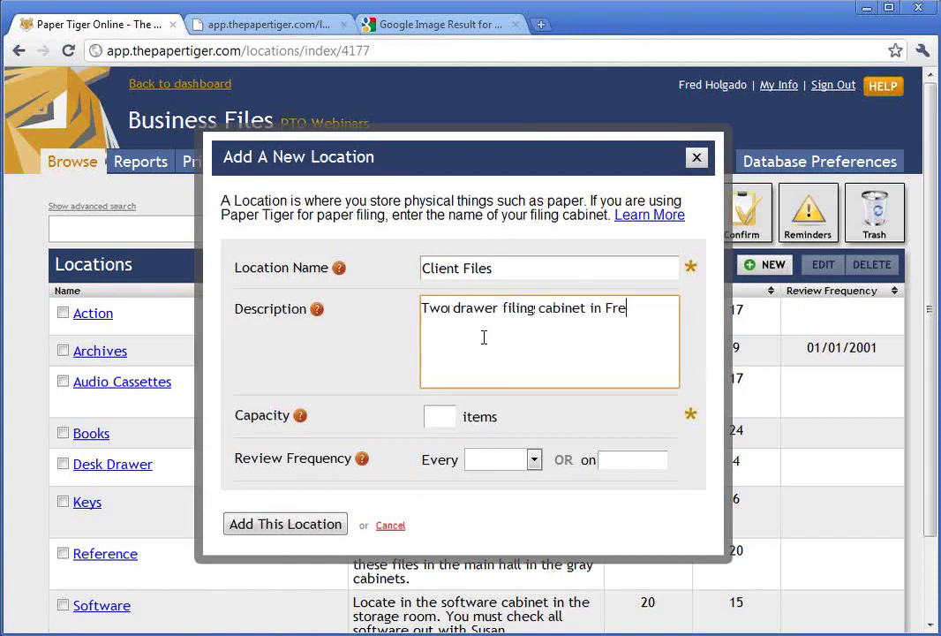
pyautogui.write("d's office")
# - Set the new location's capacity to 100 items and add the location
pyautogui.click(446, 417)
pyautogui.write('100')
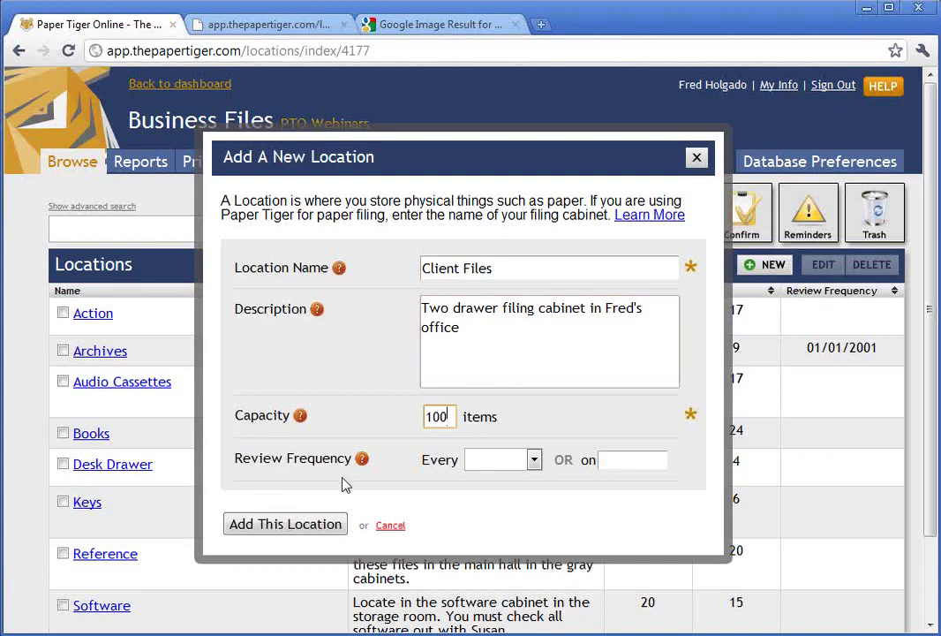
pyautogui.click(307, 526)
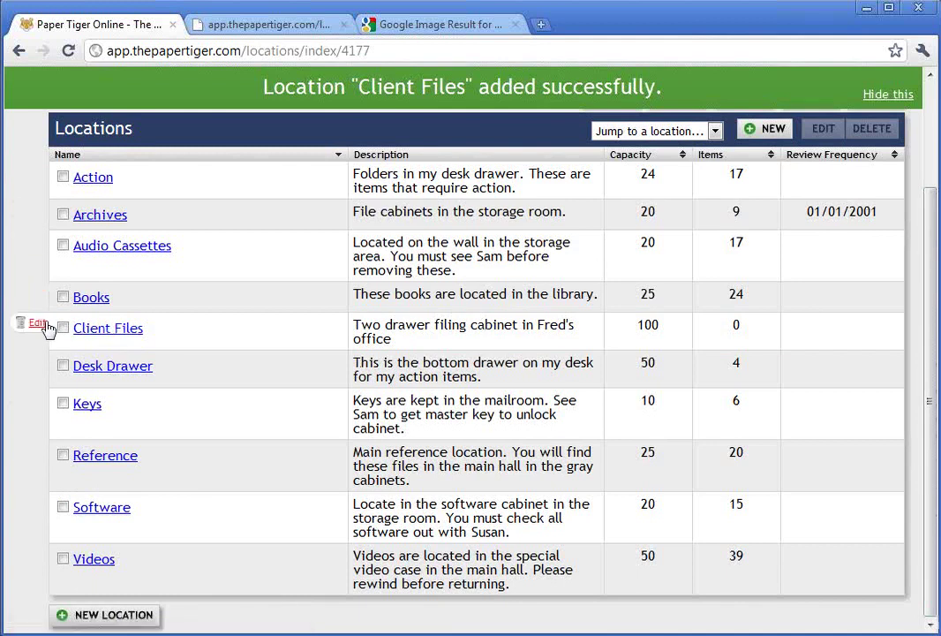
# - Edit the Client Files location by appending "(both drawers include client fiiles)" to its description, and save the changes
pyautogui.click(38, 323)
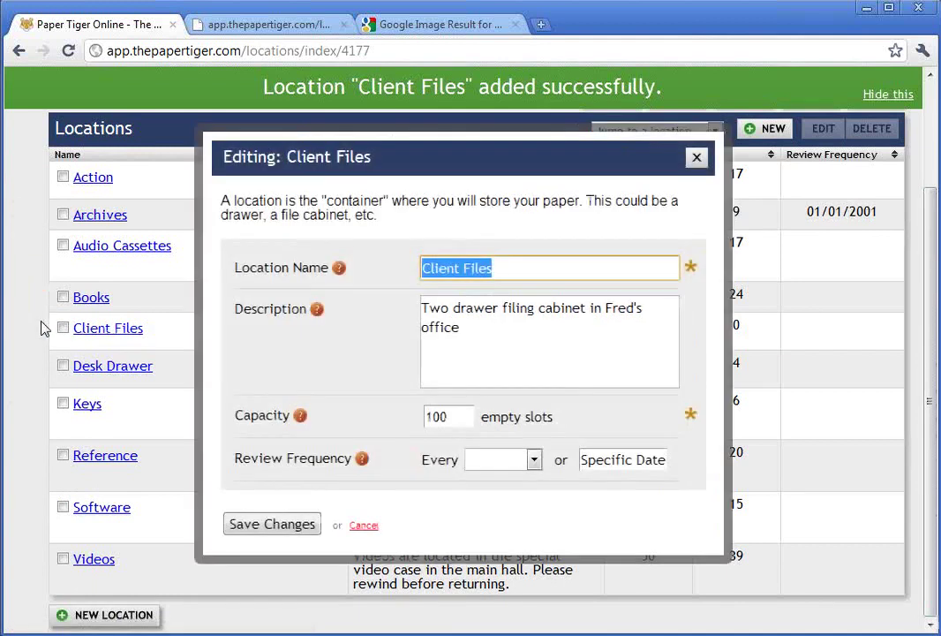
pyautogui.click(474, 328)
pyautogui.write('(')
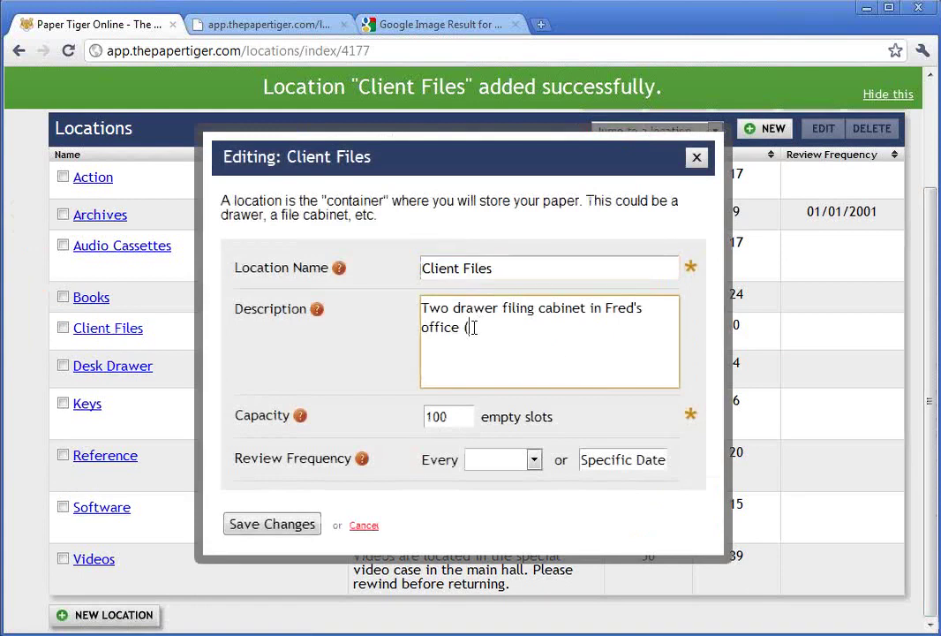
pyautogui.write('both drawer')
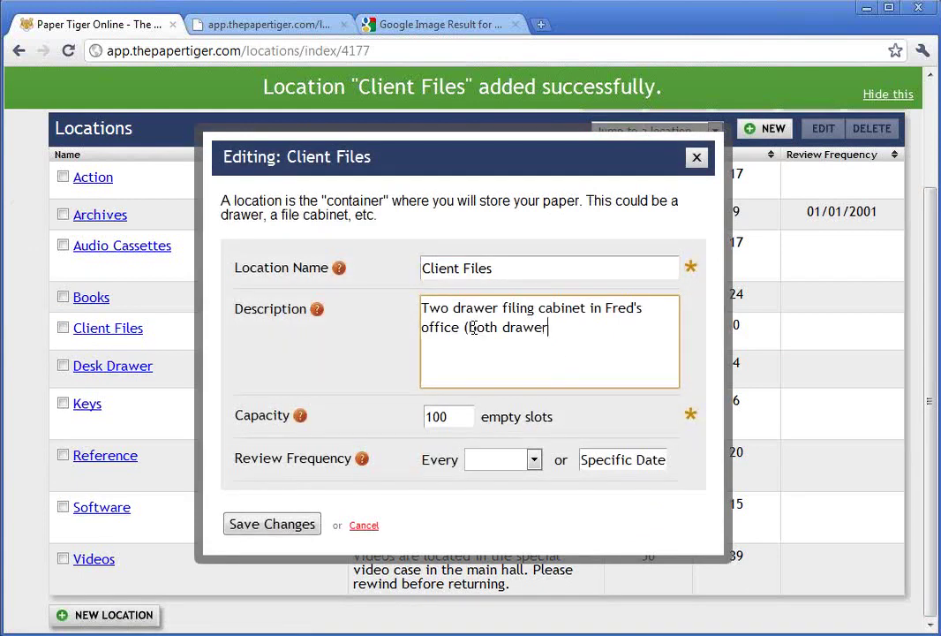
pyautogui.write('s include client fiiles')
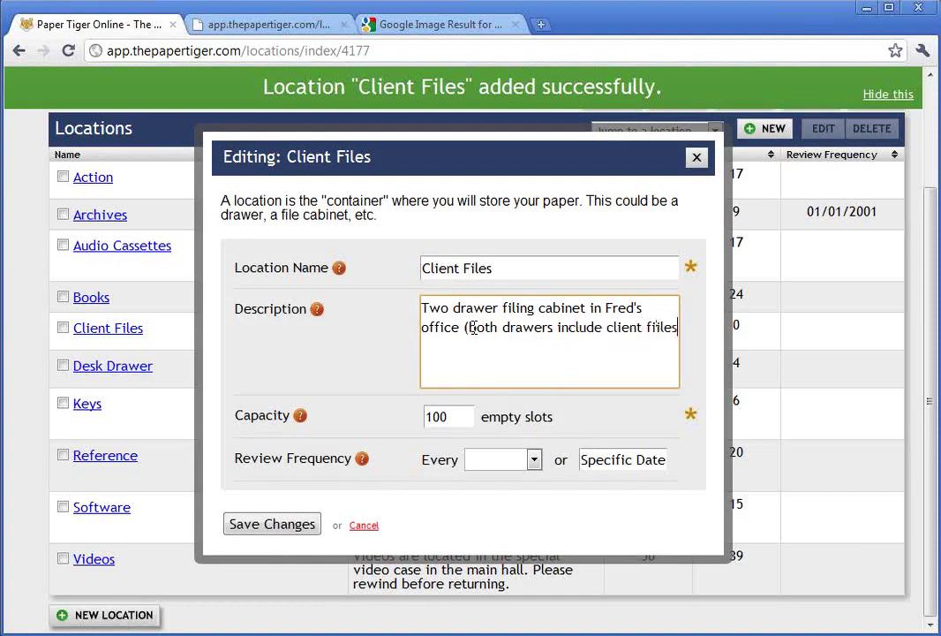
pyautogui.write(')')
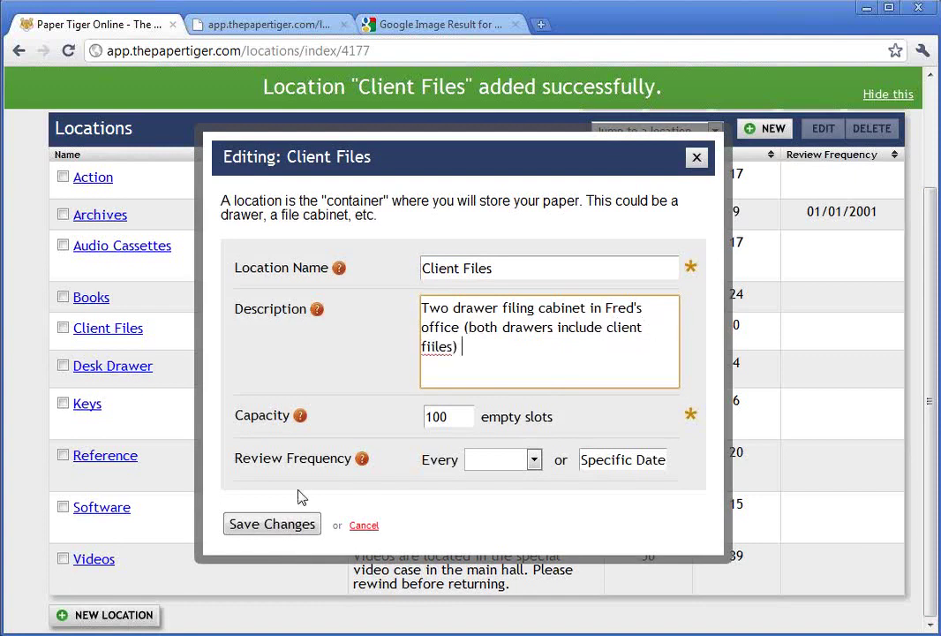
pyautogui.click(281, 530)
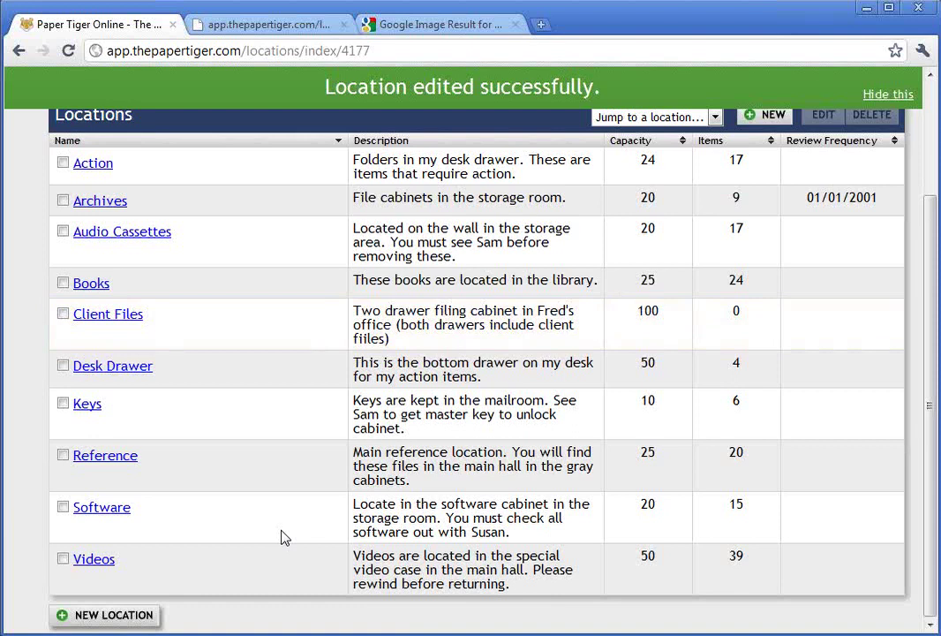
# - Open the reports page and limit the Item List Report to the Client Files location in its advanced options
pyautogui.moveTo(283, 537)
pyautogui.scroll(2, 933, 97)
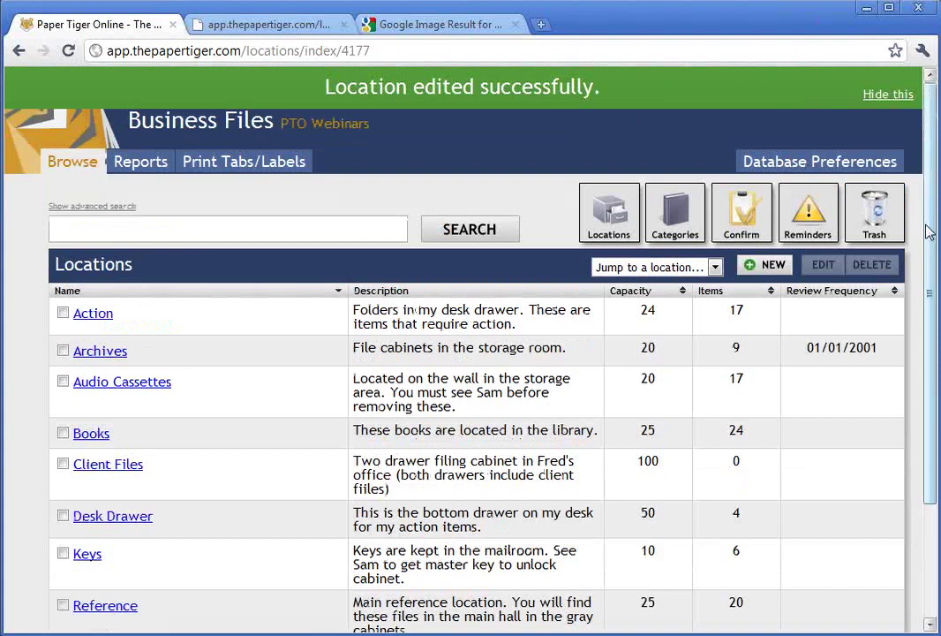
pyautogui.click(139, 167)
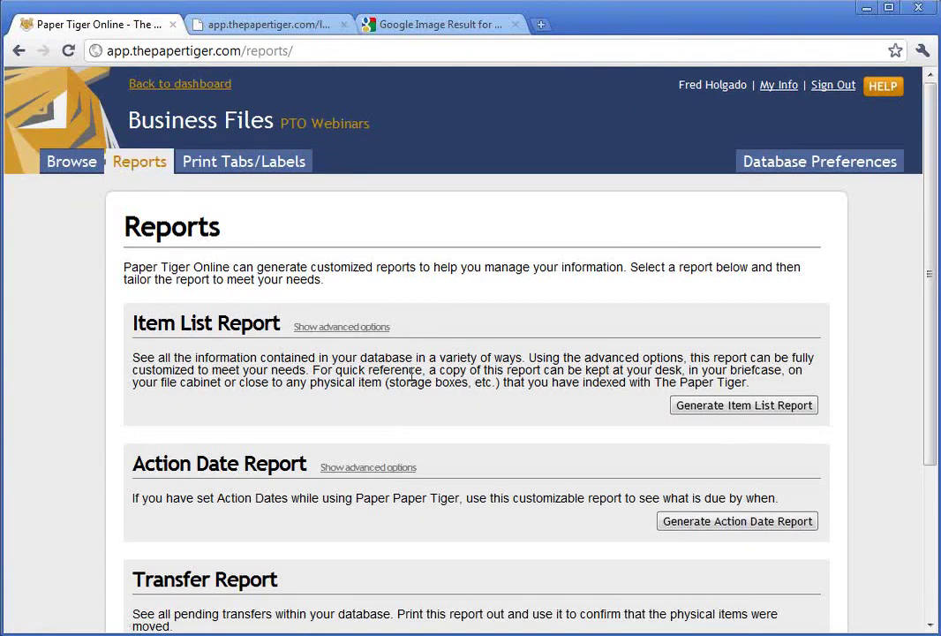
pyautogui.click(343, 328)
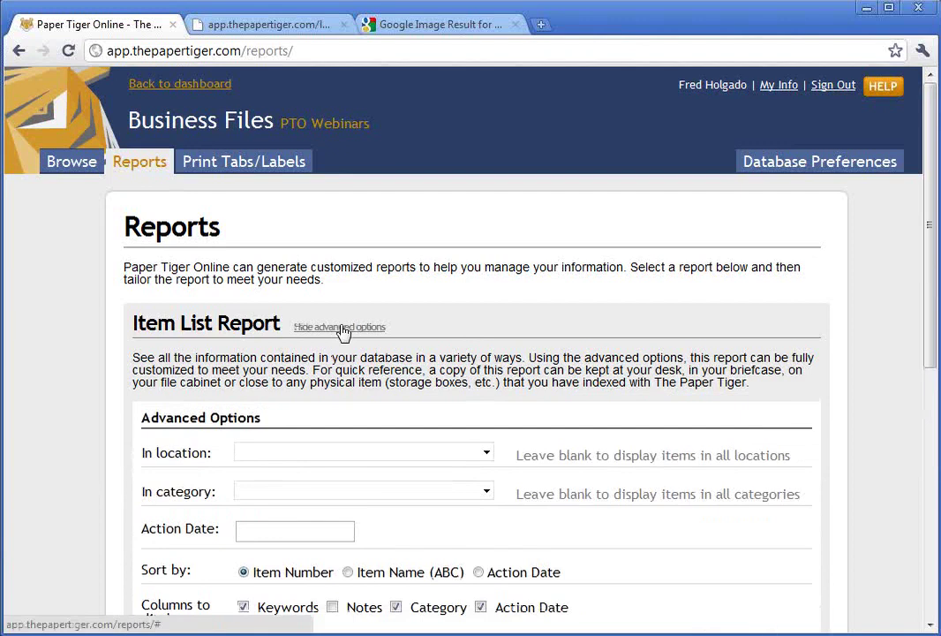
pyautogui.click(487, 453)
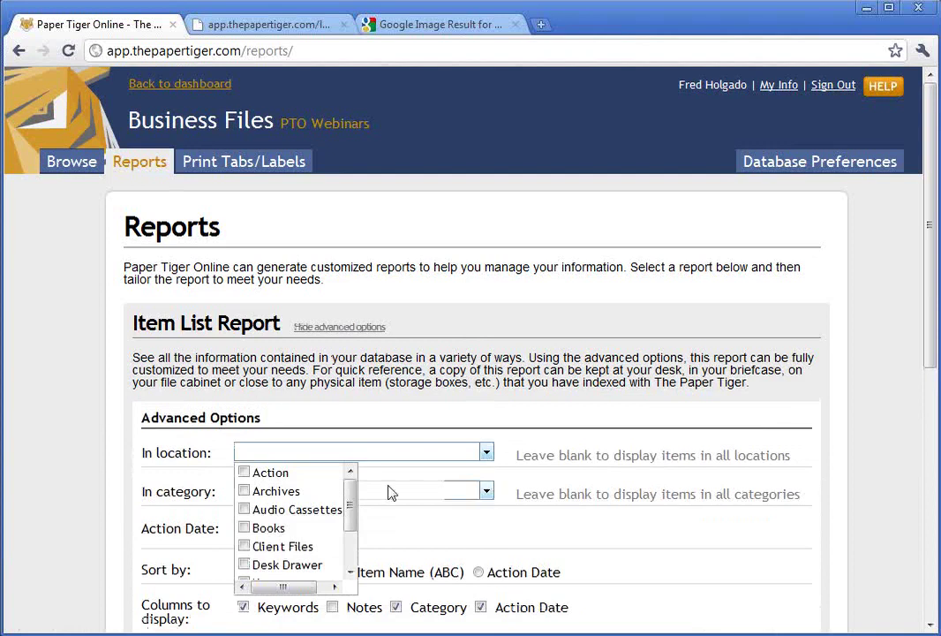
pyautogui.click(244, 546)
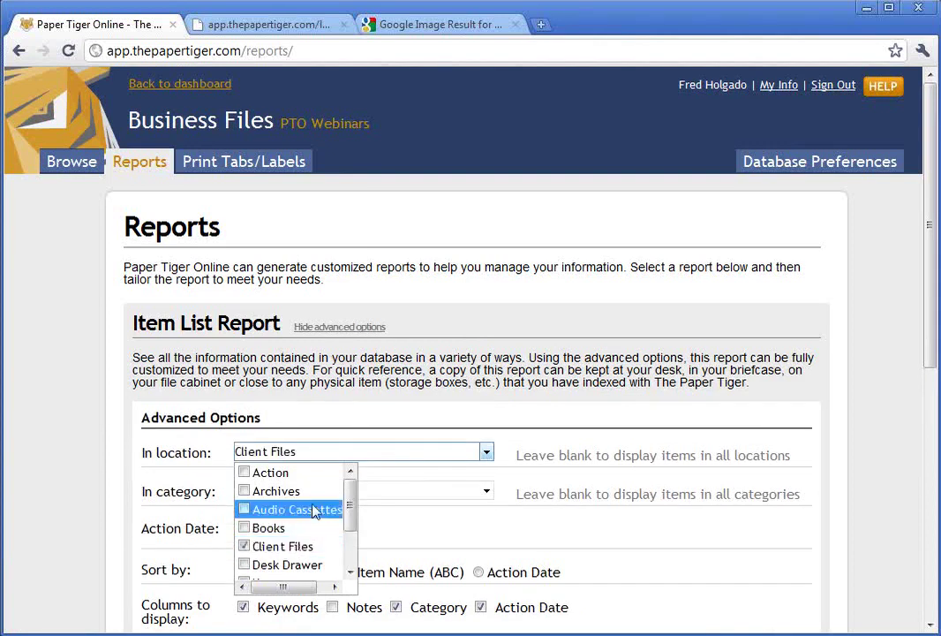
pyautogui.click(361, 457)
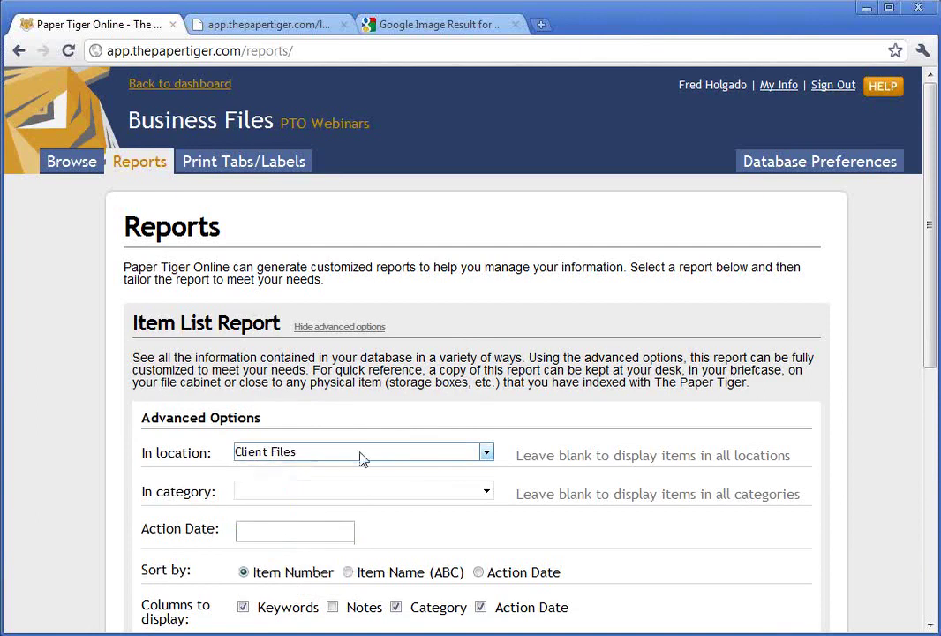
# - Leave the category filter blank, sort the Item List Report by Item Name (ABC), and generate the report
pyautogui.click(462, 489)
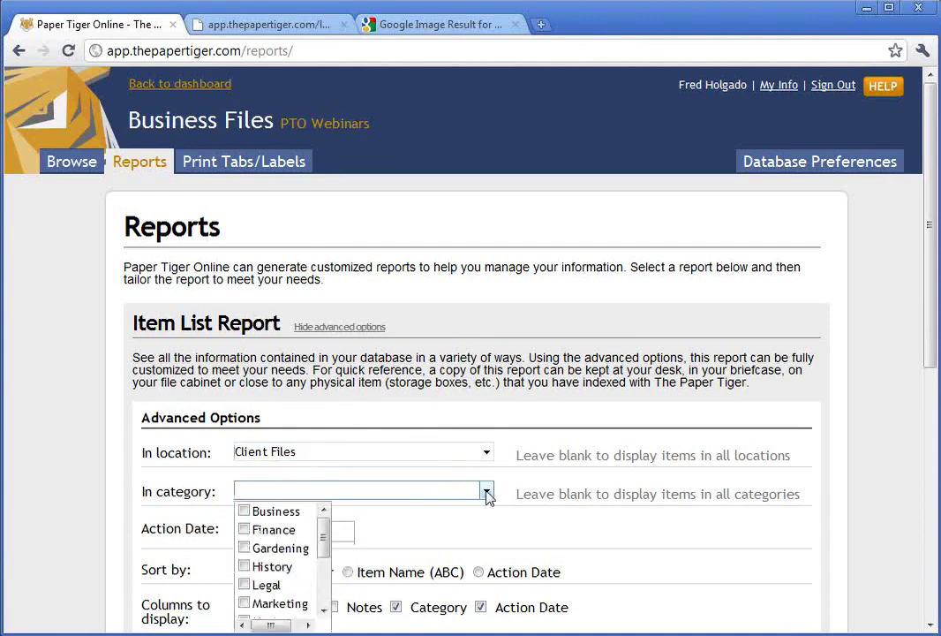
pyautogui.click(487, 529)
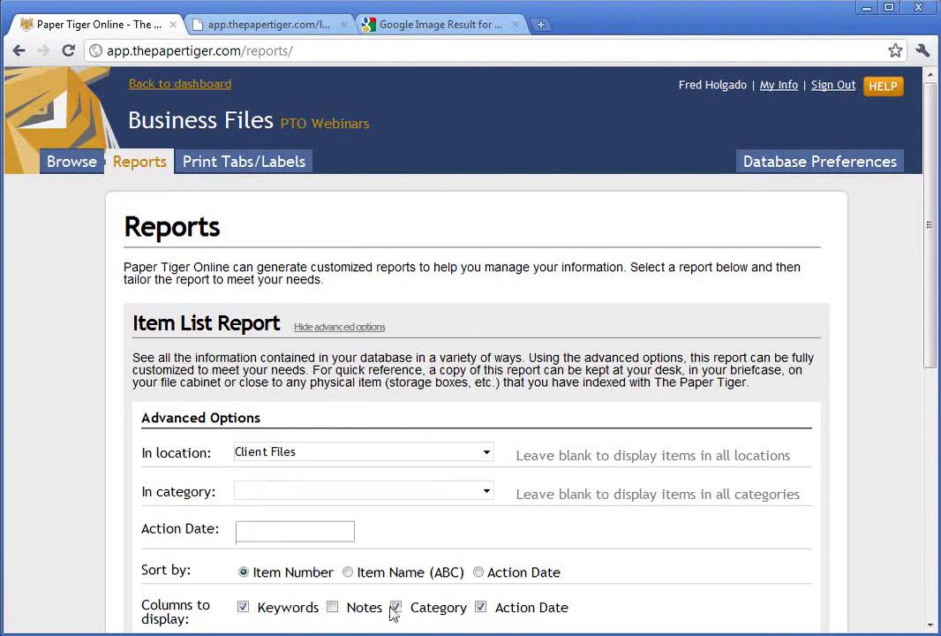
pyautogui.click(348, 572)
pyautogui.click(931, 620)
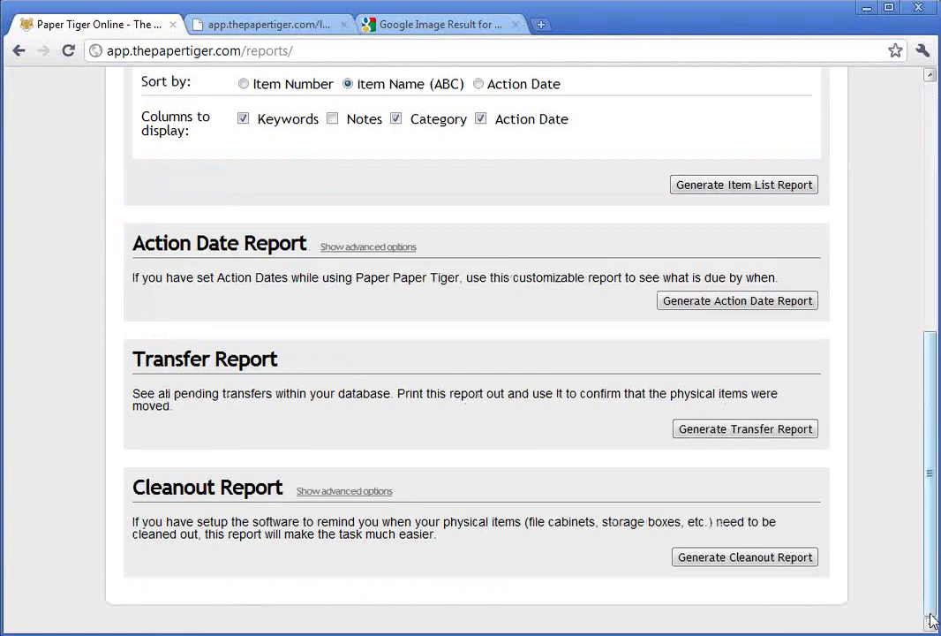
pyautogui.click(744, 186)
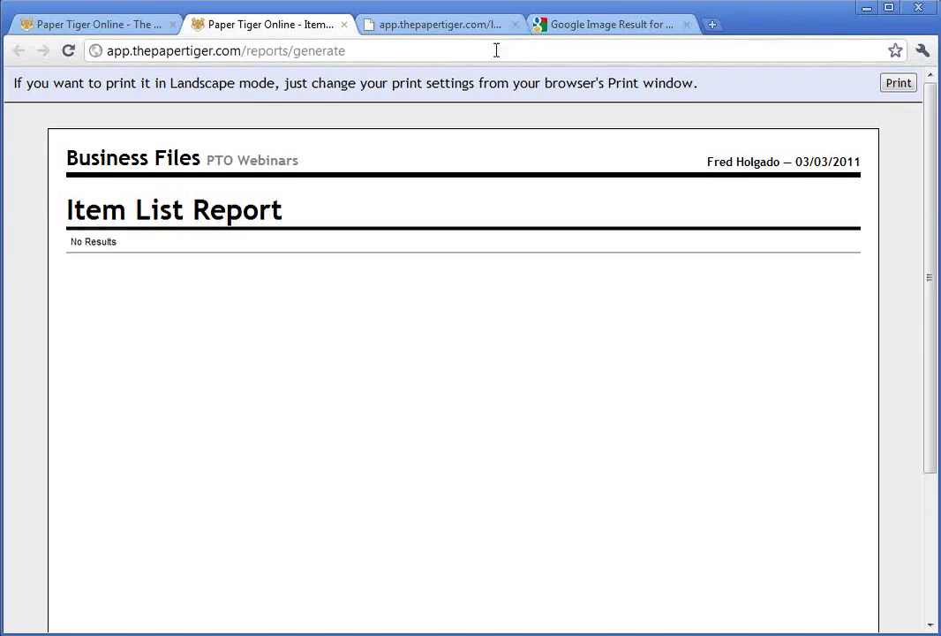
pyautogui.scroll(-3, 196, 224)
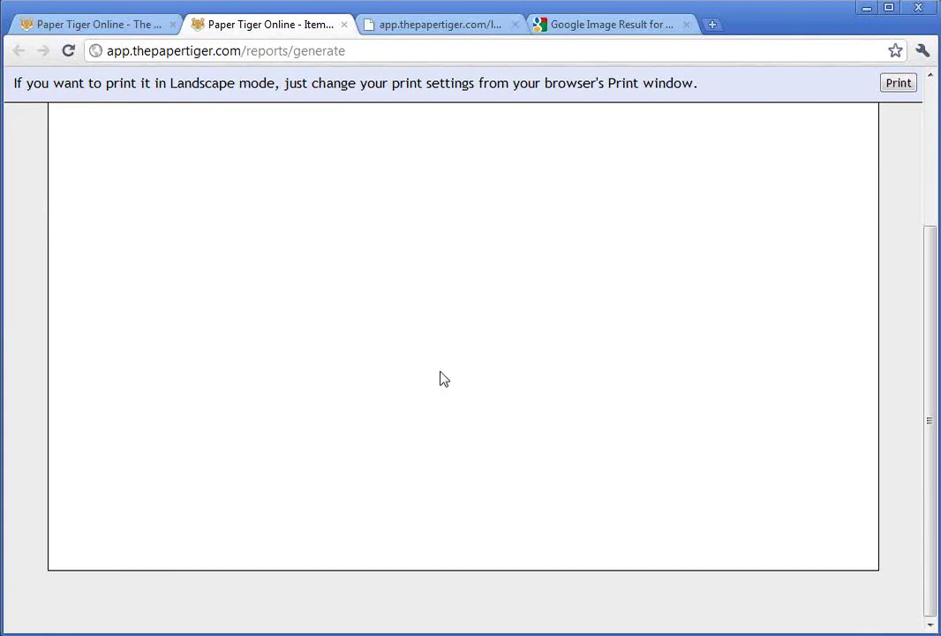
# - Go to thepapertiger.com and open the Paper Tiger blog
pyautogui.click(367, 52)
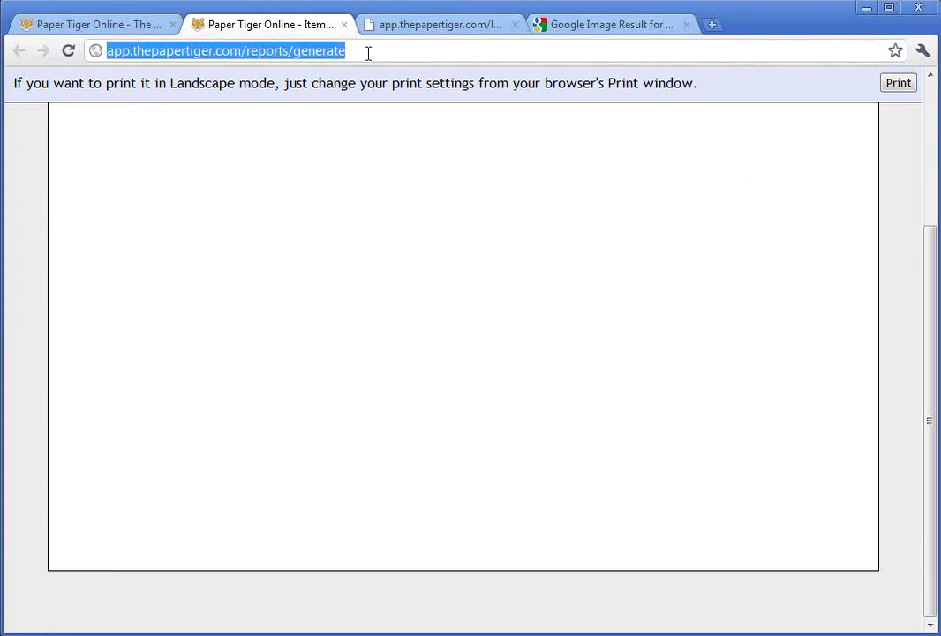
pyautogui.write('thepapertiger.com')
pyautogui.press('Return')
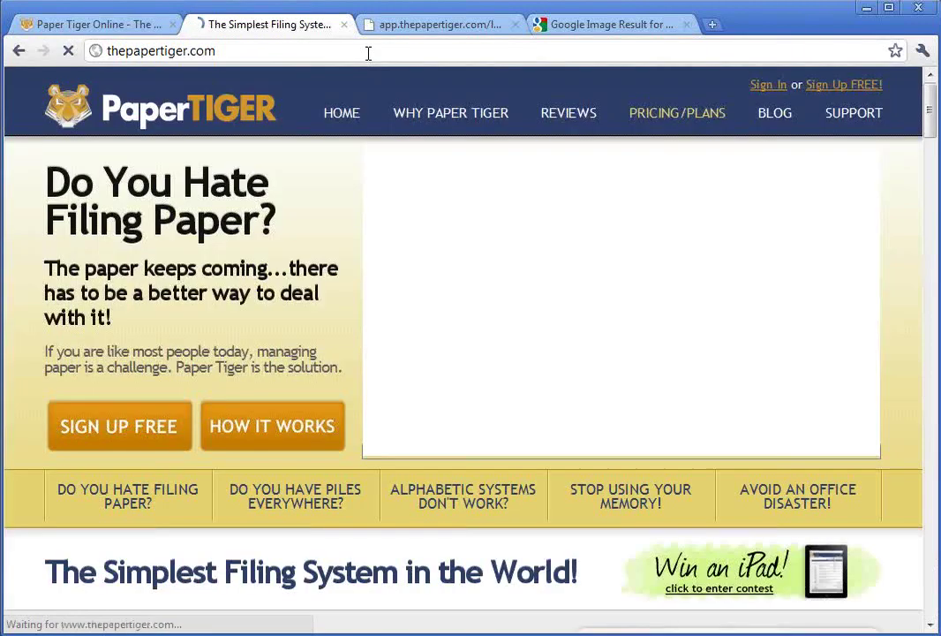
pyautogui.click(776, 114)
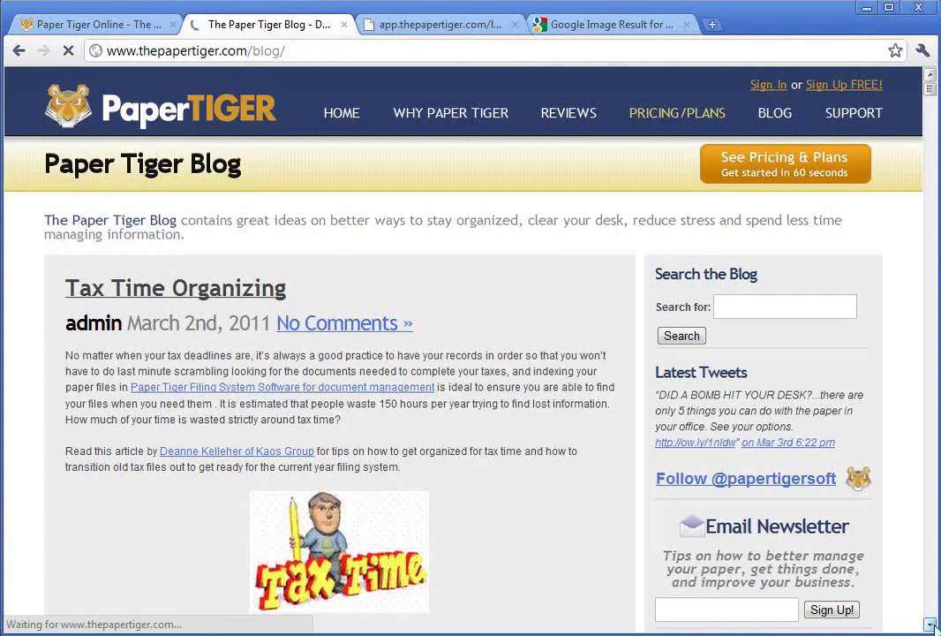
# - Find the Webinars category among the blog's post categories and look through its posts
pyautogui.scroll(-5, 931, 624)
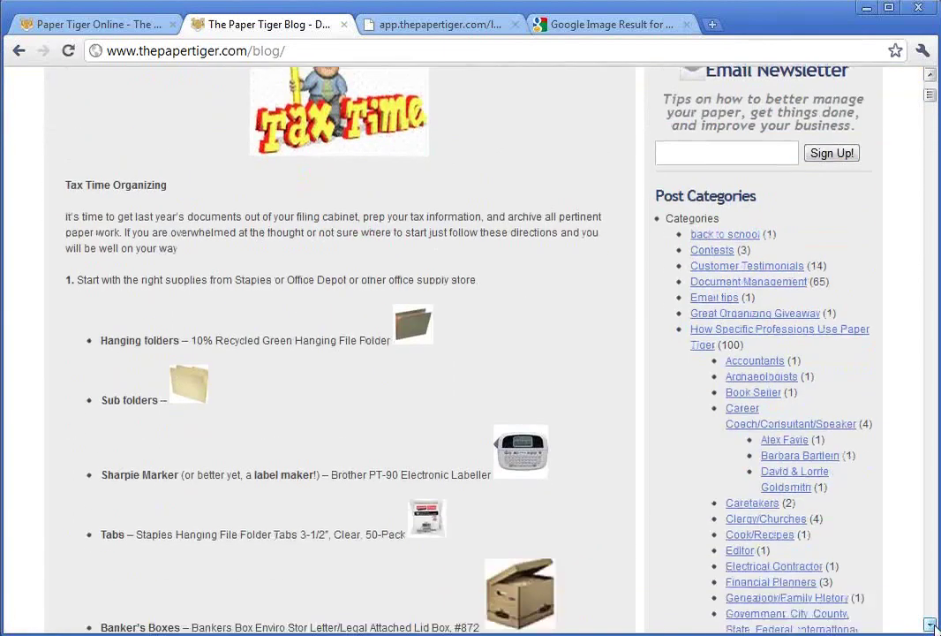
pyautogui.scroll(-3, 931, 624)
pyautogui.scroll(-7, 932, 625)
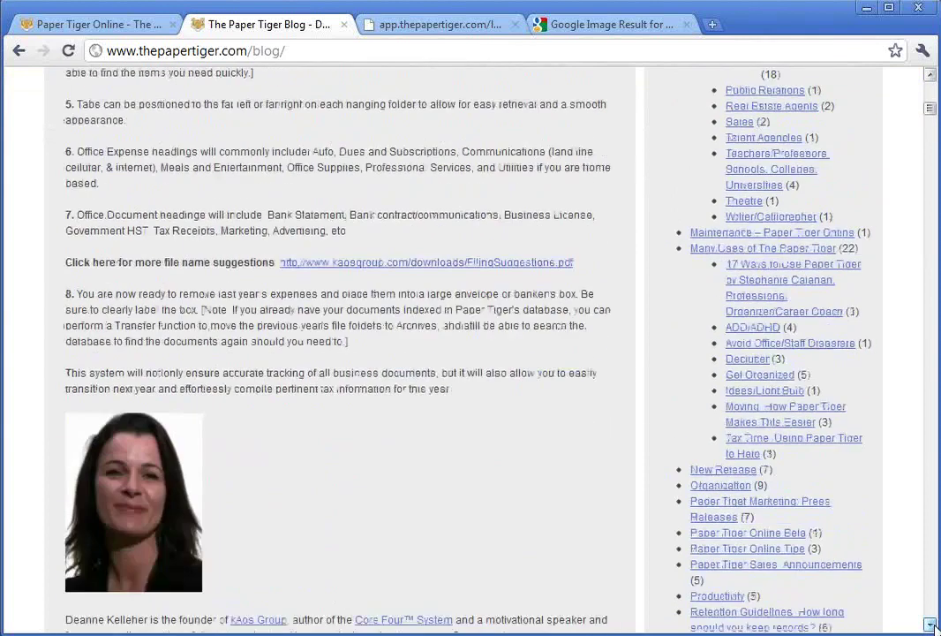
pyautogui.scroll(-2, 931, 624)
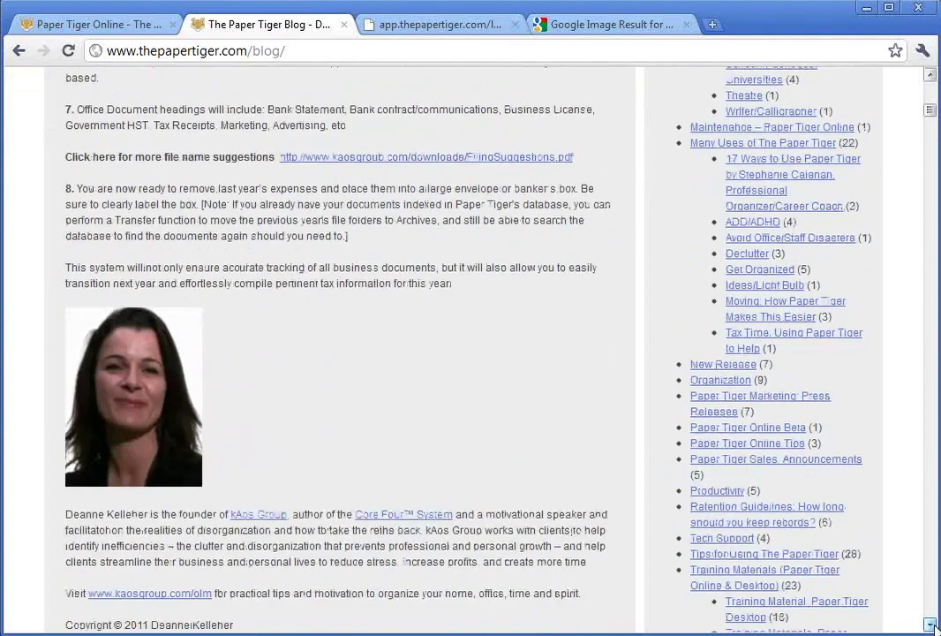
pyautogui.scroll(-5, 929, 624)
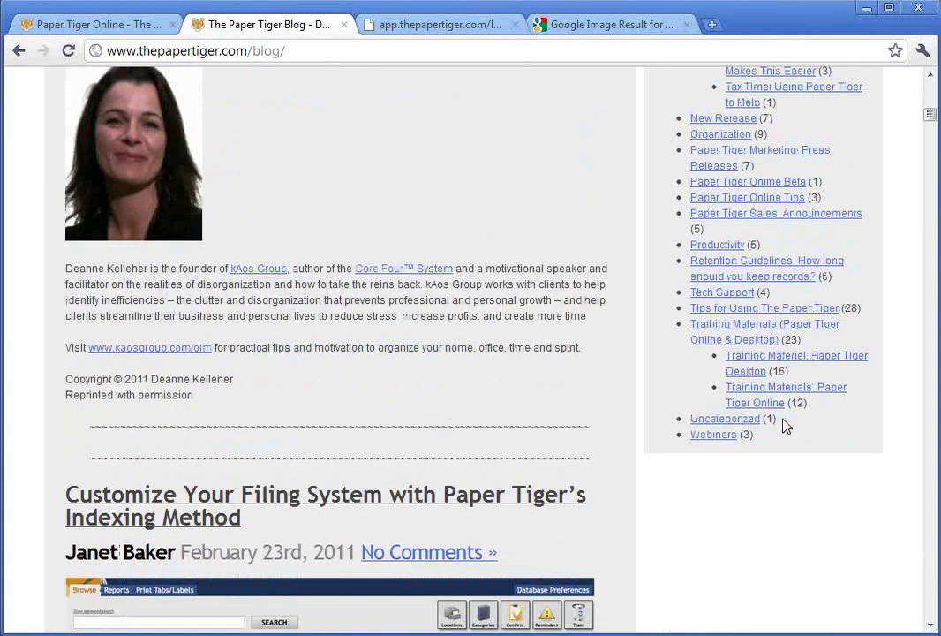
pyautogui.click(721, 435)
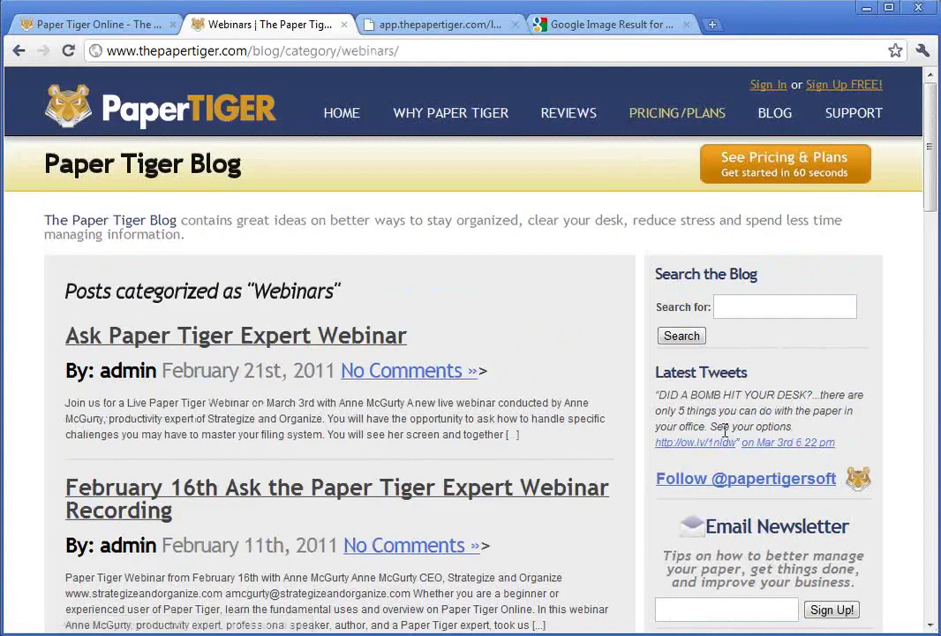
pyautogui.scroll(-4, 724, 431)
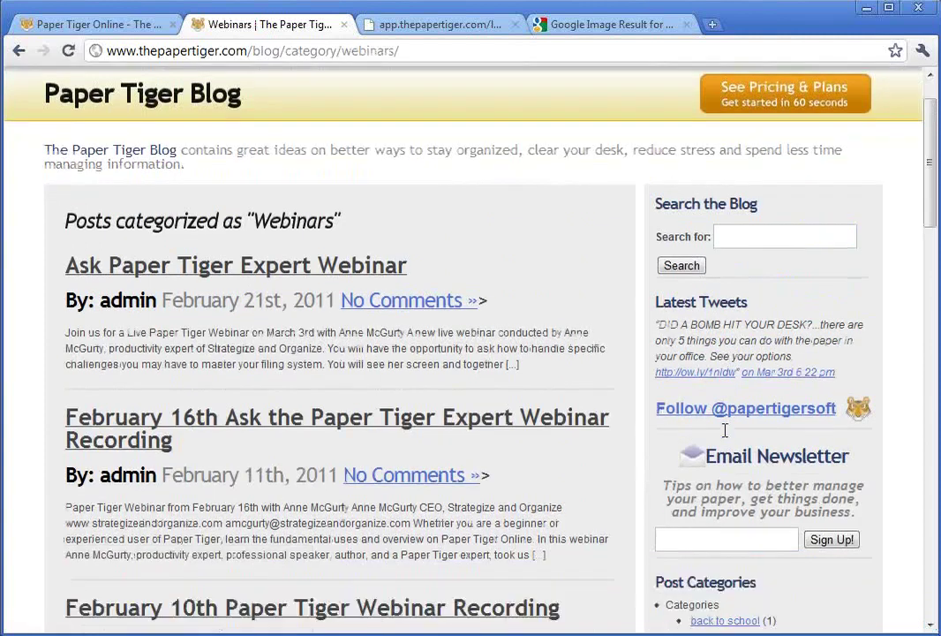
pyautogui.scroll(-2, 724, 431)
pyautogui.scroll(5, 725, 430)
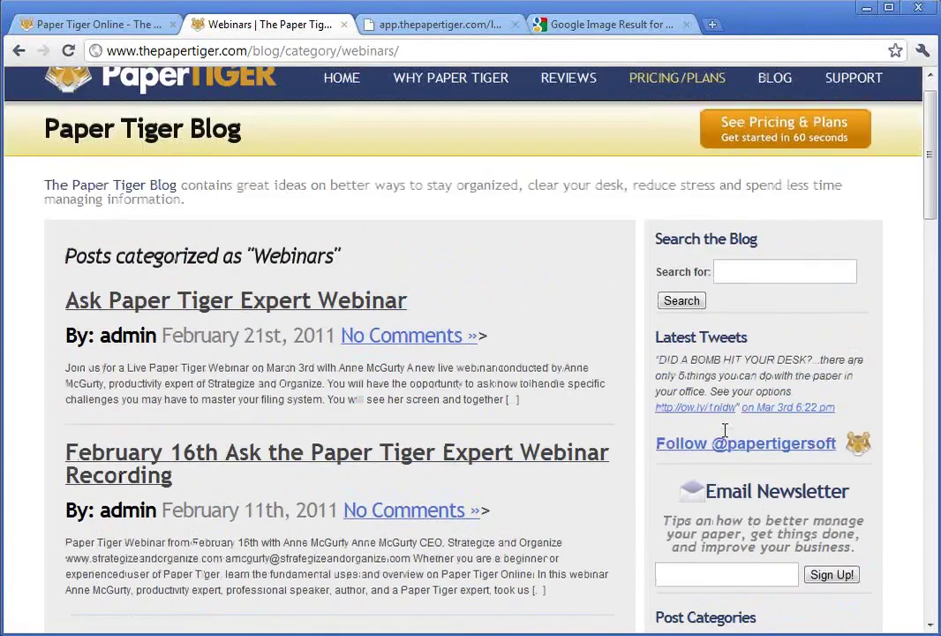